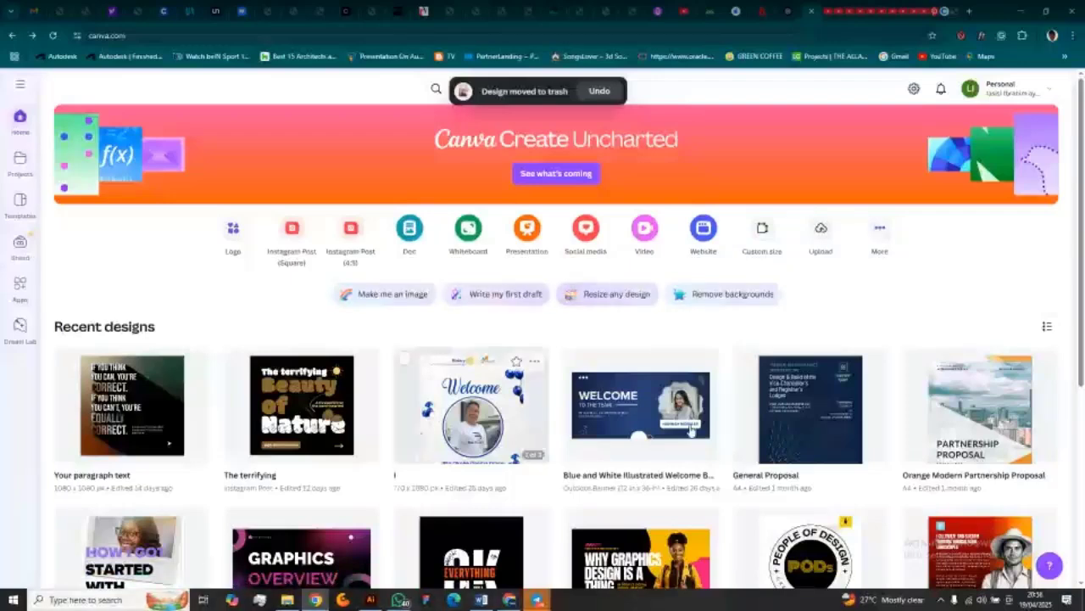
scroll(442, 354, down, 2)
scroll(538, 438, down, 2)
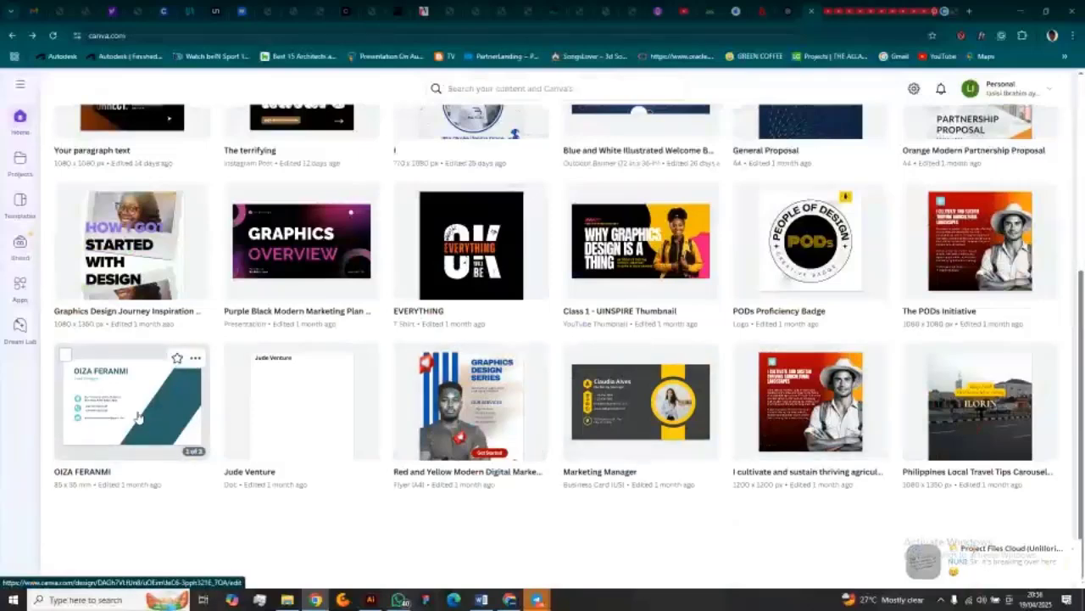
scroll(330, 423, up, 3)
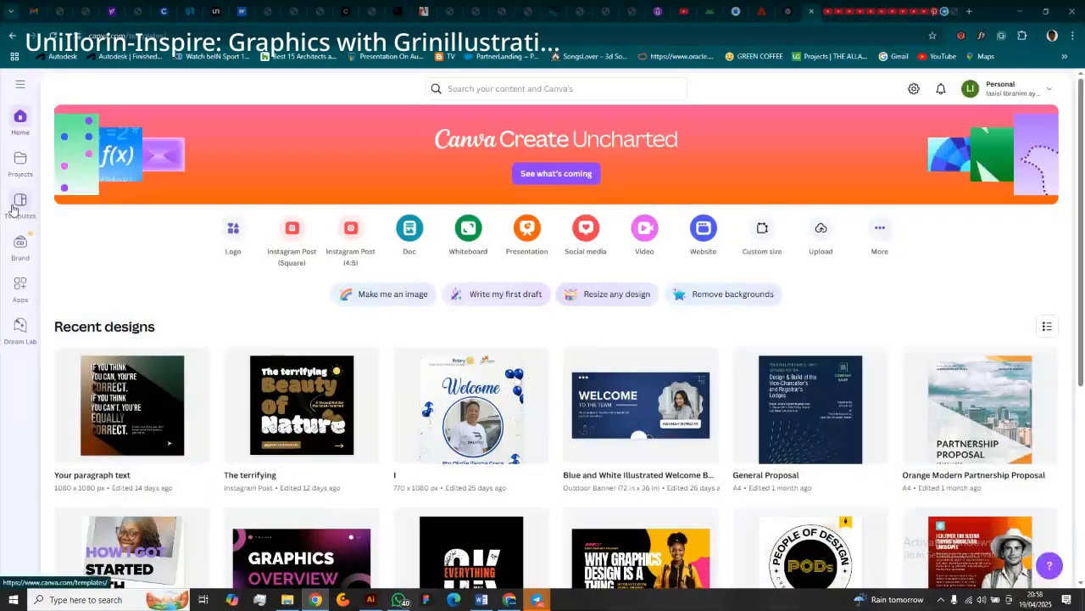
Open the template library, show the Social Media templates, and reveal the further social media categories.
click(12, 208)
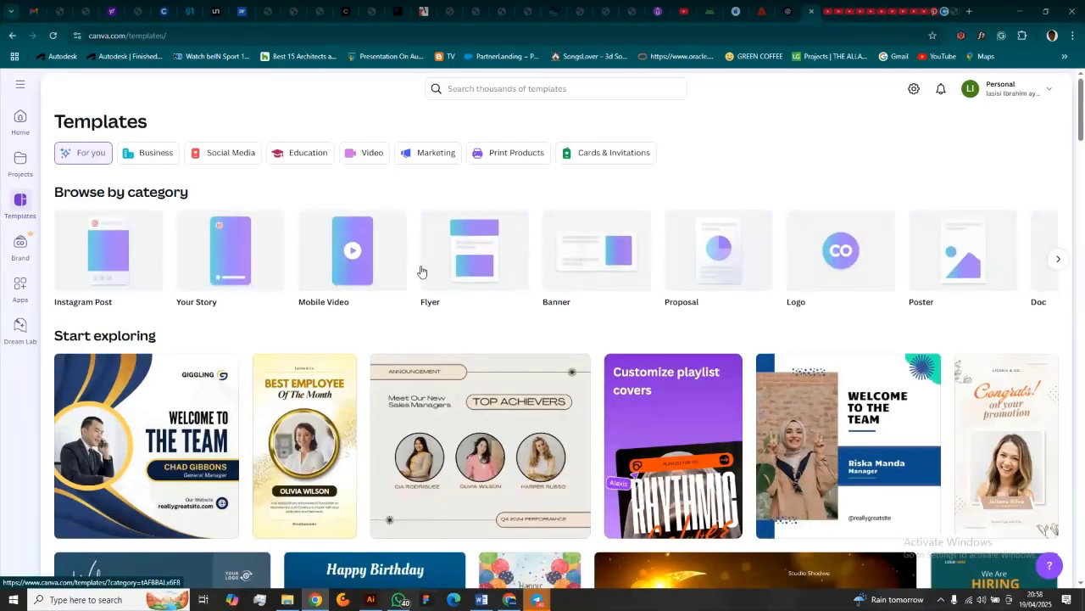
click(214, 156)
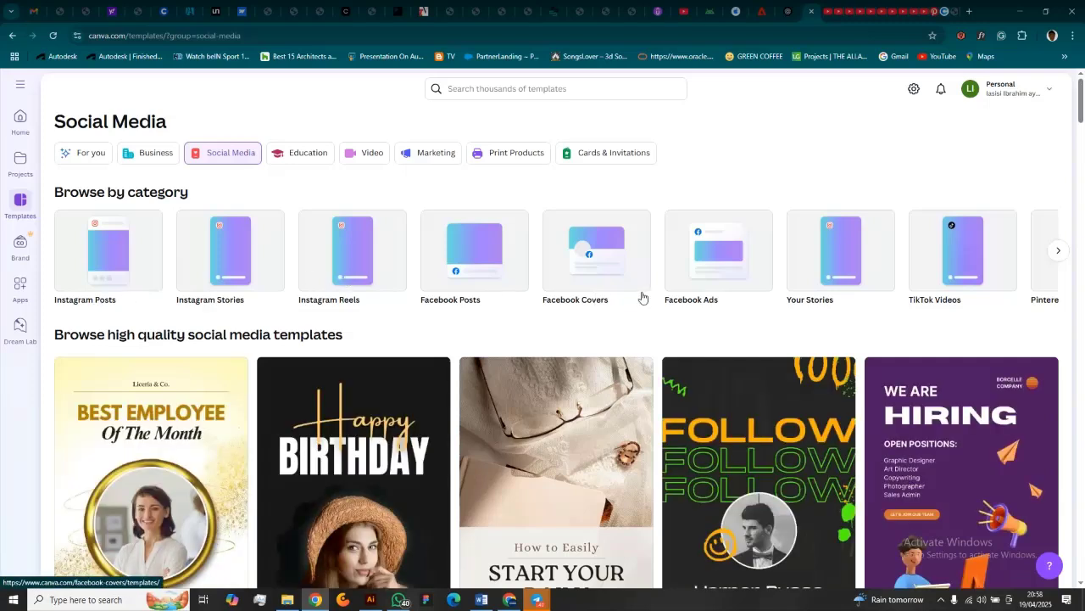
click(1057, 253)
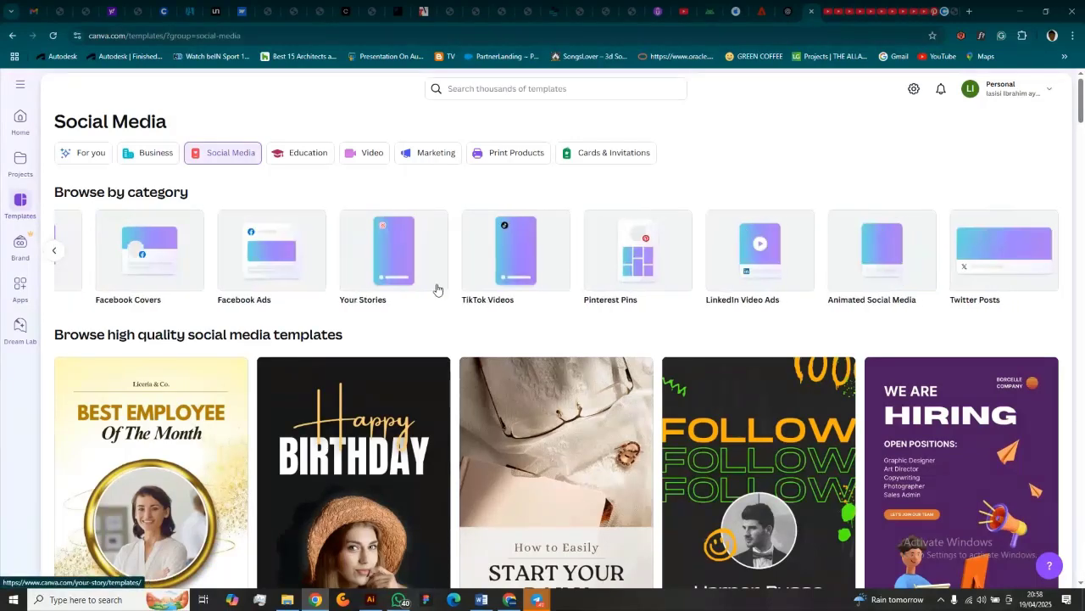
Look through the high quality social media templates for a suitable layout to customize.
scroll(436, 289, down, 1)
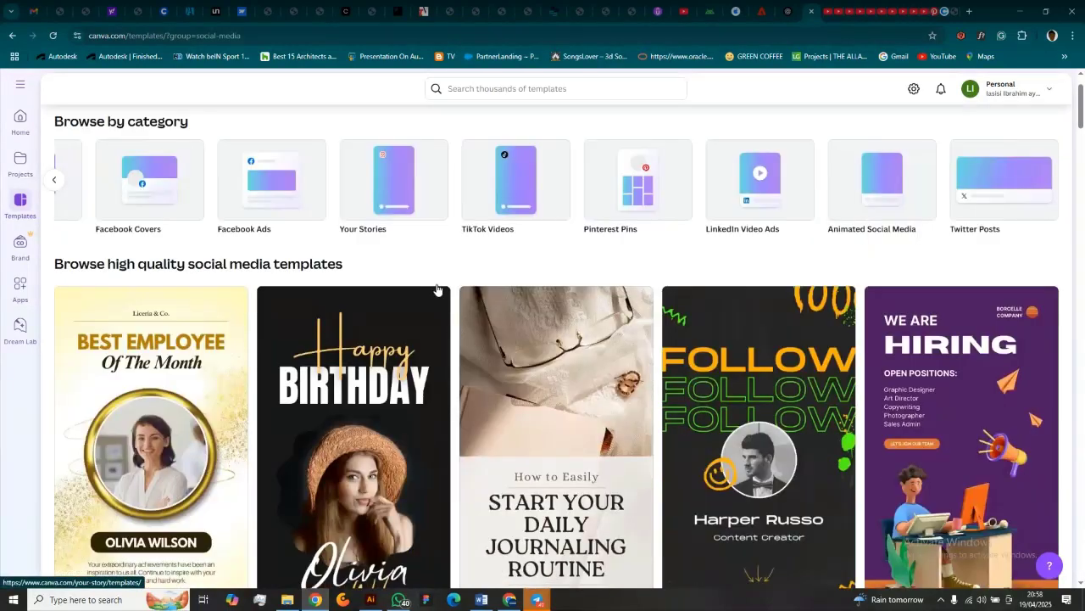
scroll(437, 289, down, 3)
scroll(575, 357, down, 2)
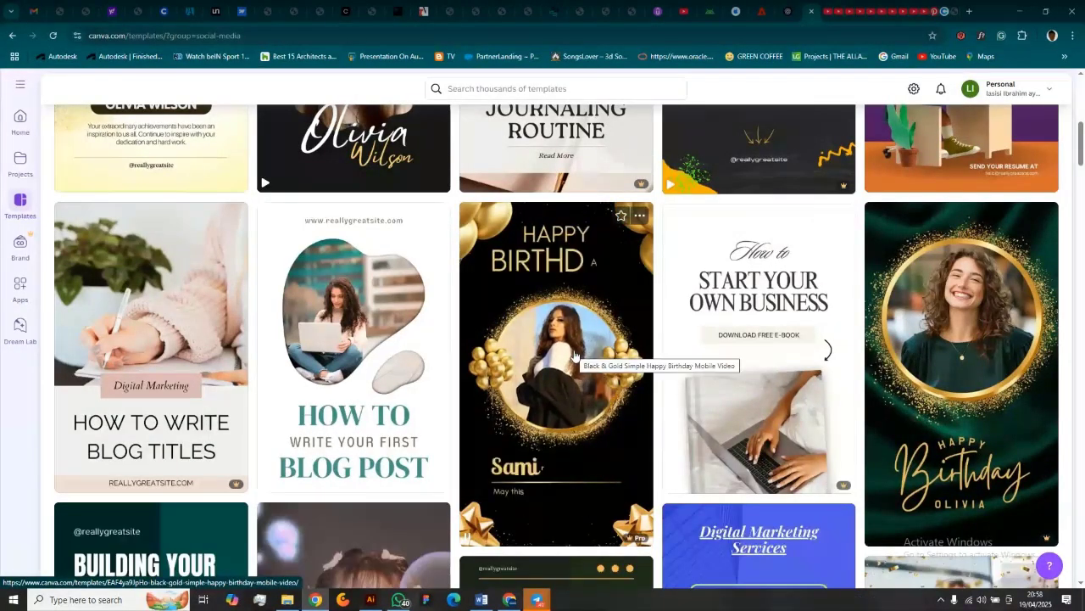
scroll(575, 358, down, 1)
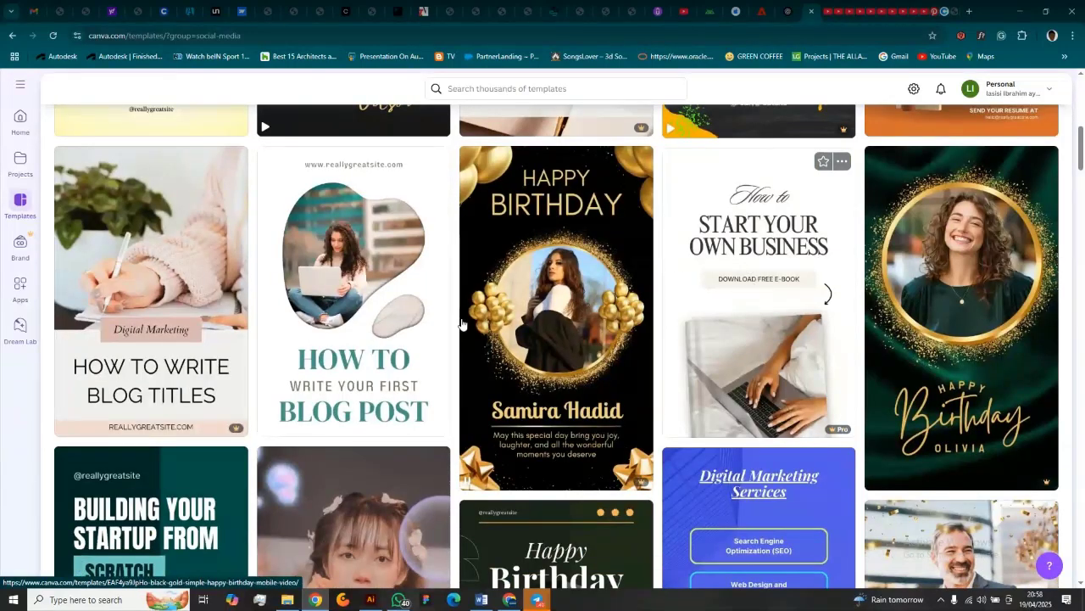
scroll(17, 350, up, 1)
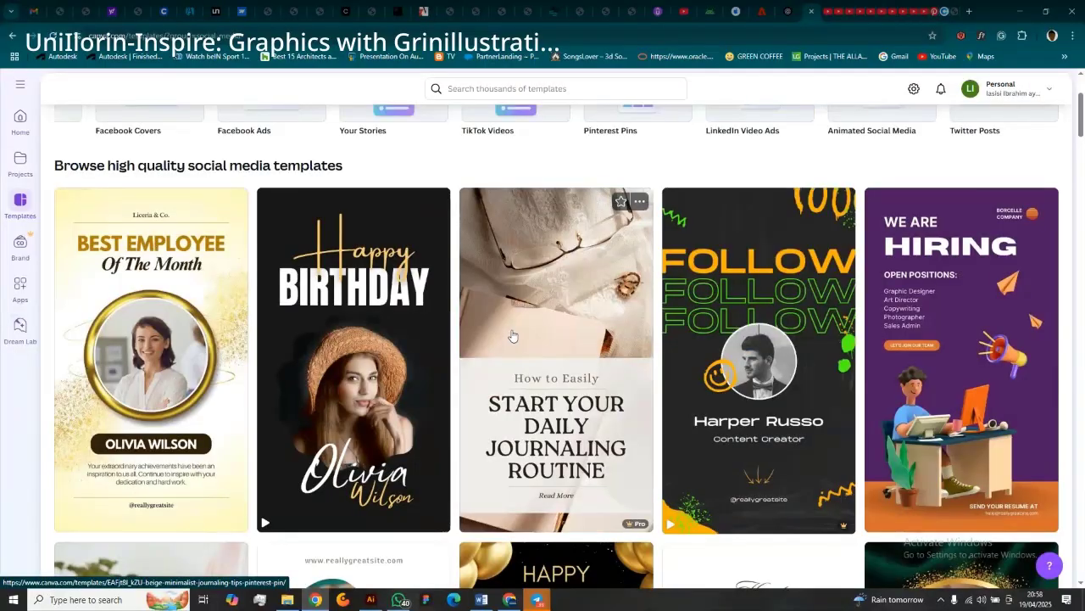
scroll(512, 335, down, 2)
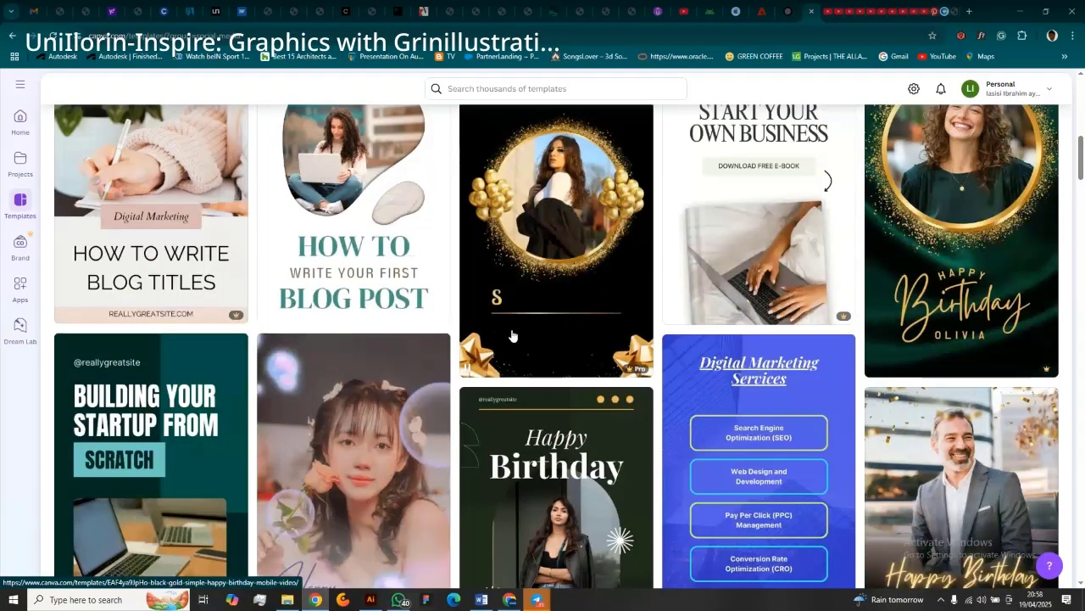
scroll(749, 347, down, 5)
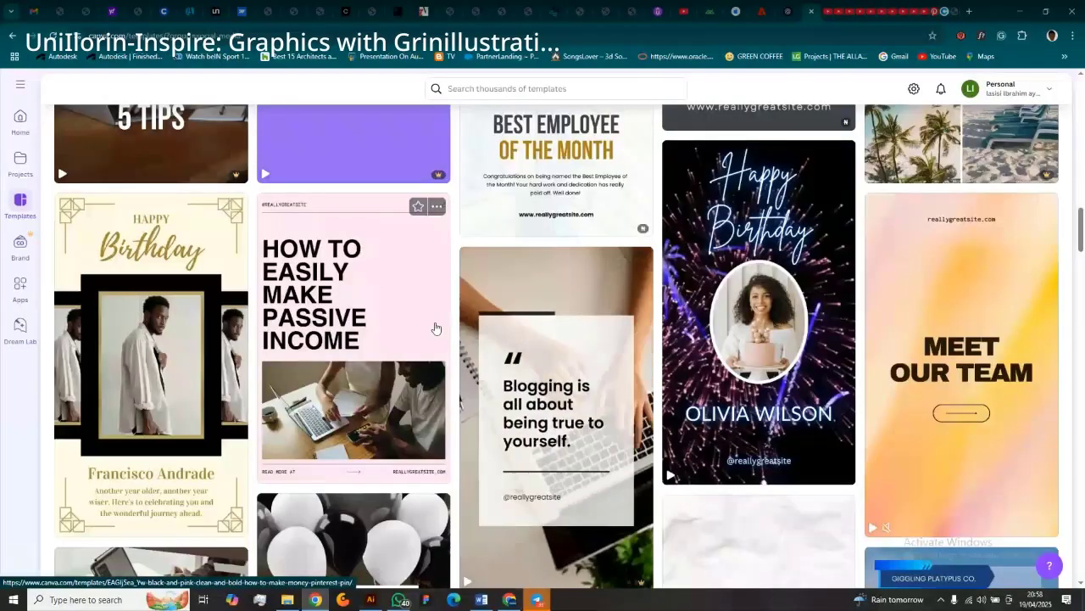
scroll(353, 345, up, 2)
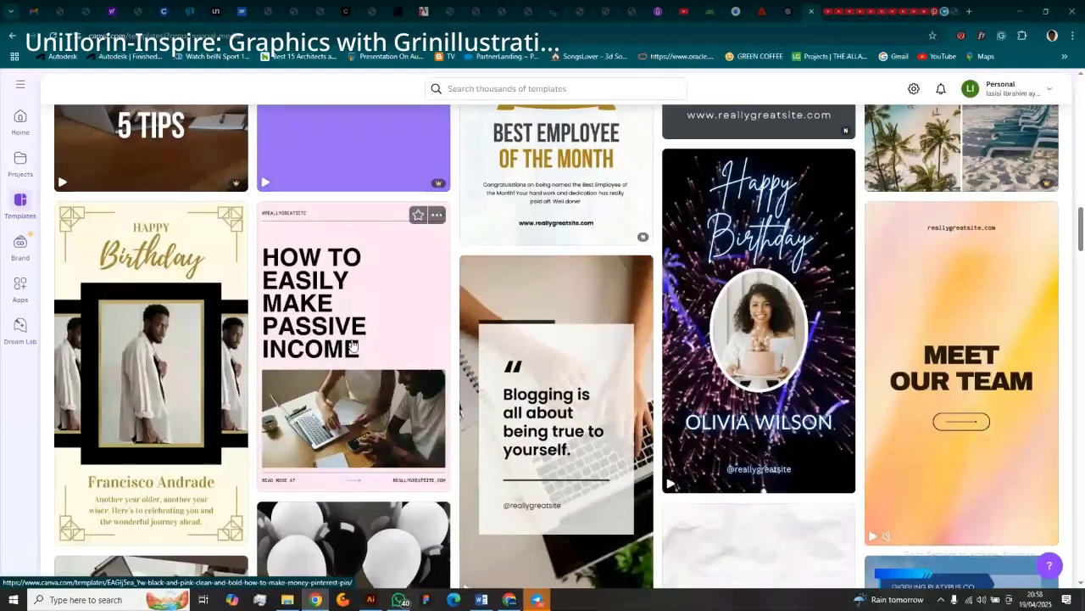
scroll(353, 345, up, 10)
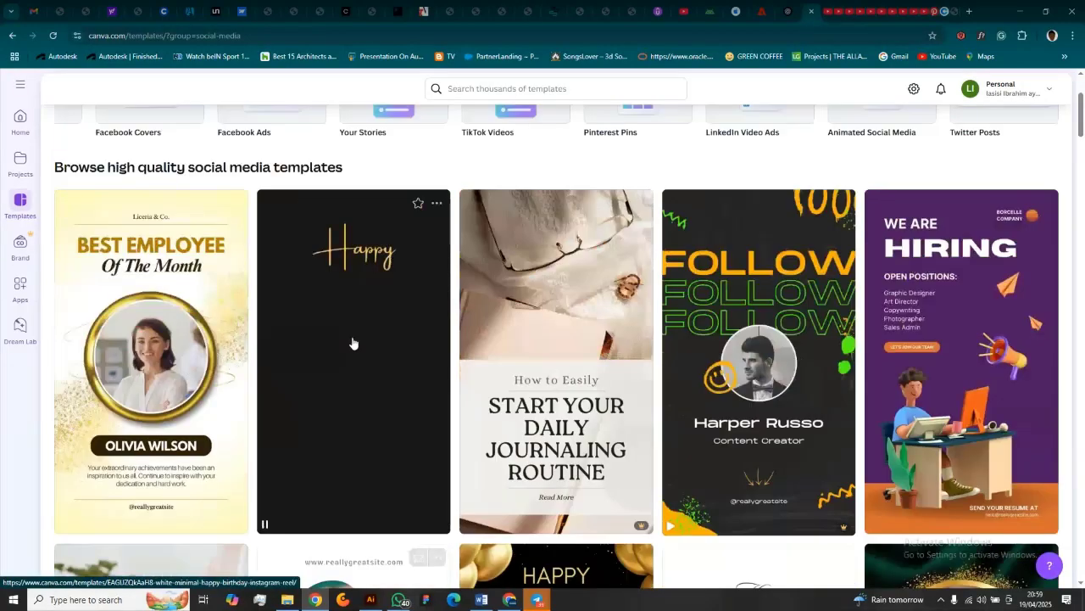
scroll(353, 343, up, 2)
scroll(352, 343, down, 3)
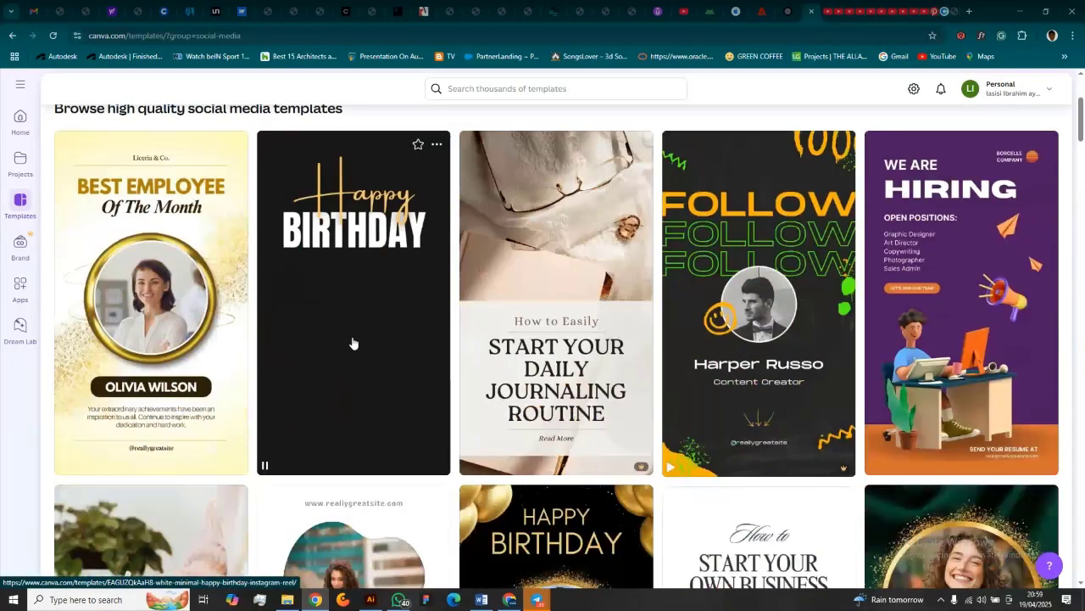
scroll(353, 342, up, 1)
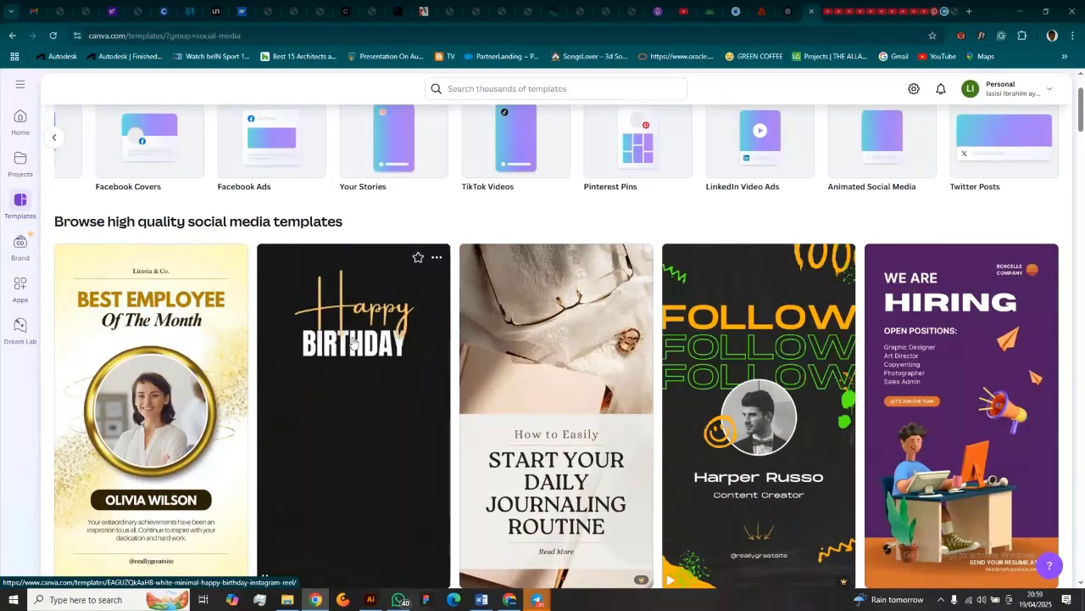
scroll(352, 345, down, 1)
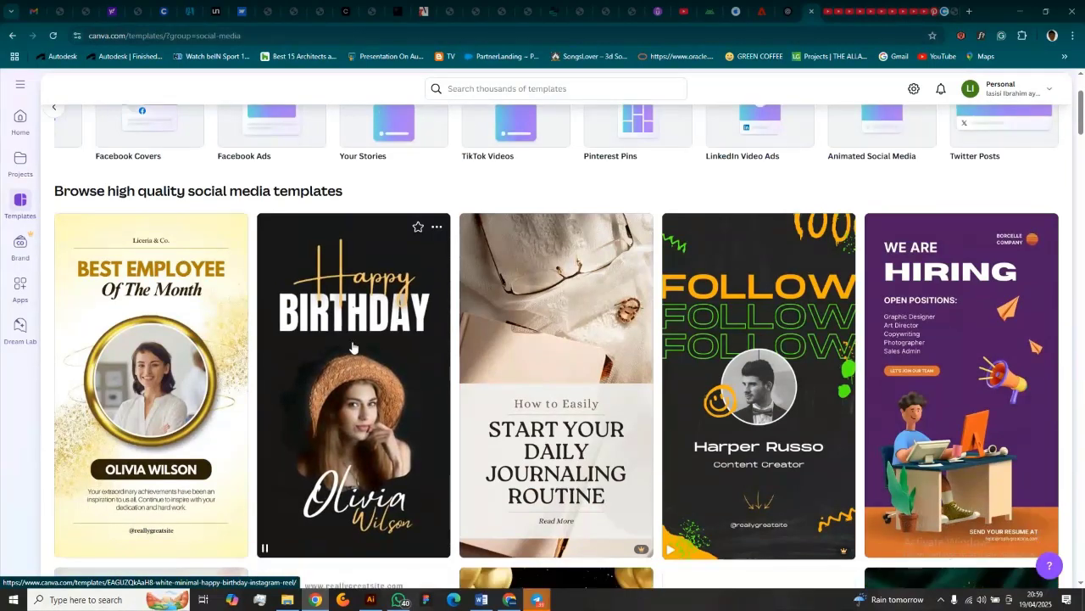
scroll(353, 347, down, 1)
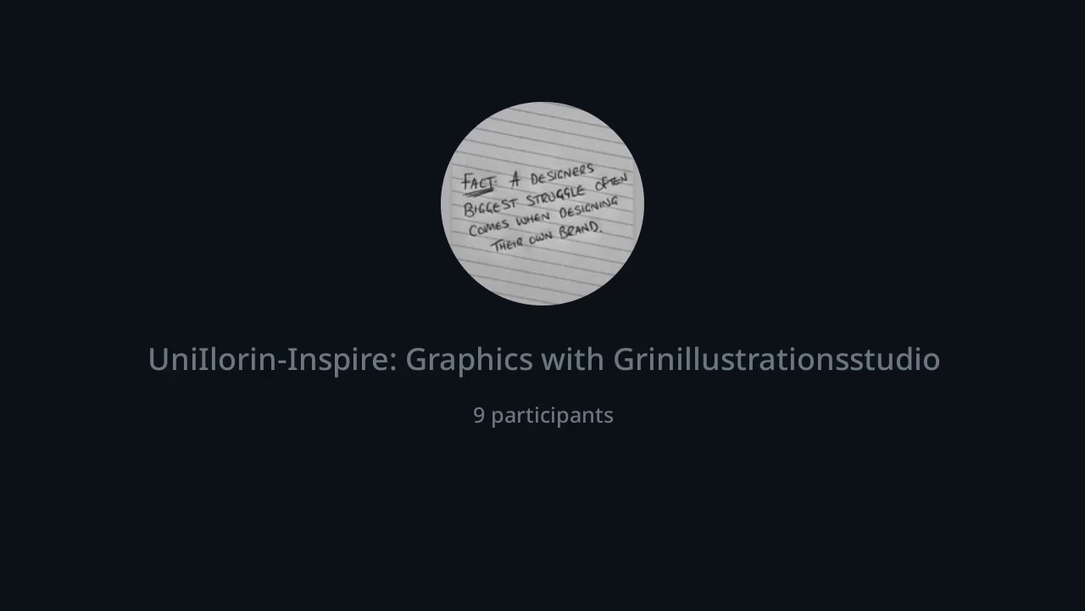
Preview the White Modern Blog Post Pinterest Pin template and open the Black White Minimal Small Business Mindset Pinterest Pin for customizing.
click(320, 374)
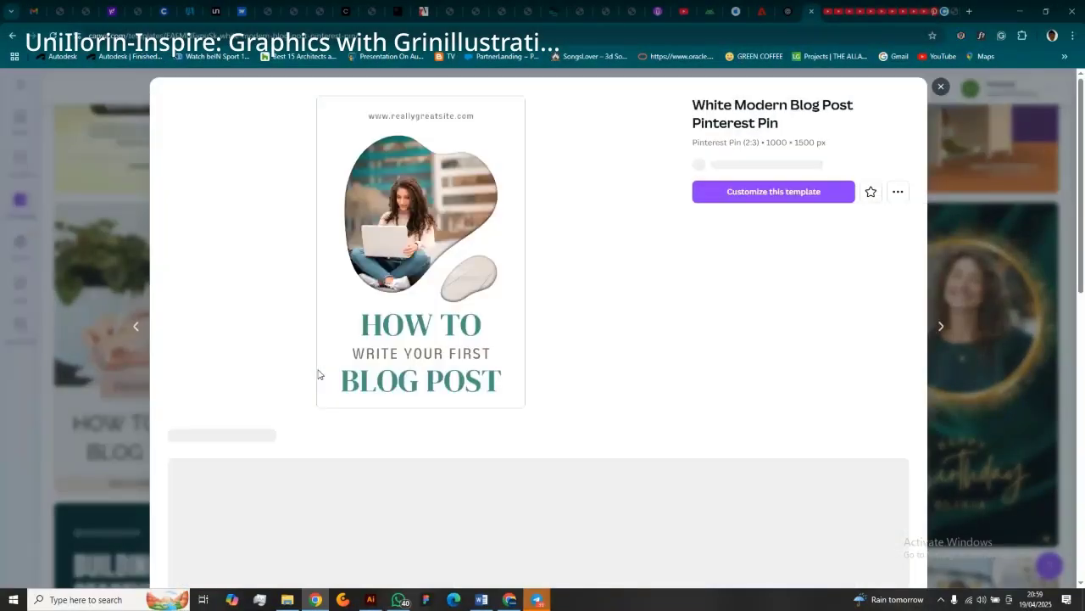
scroll(540, 379, down, 2)
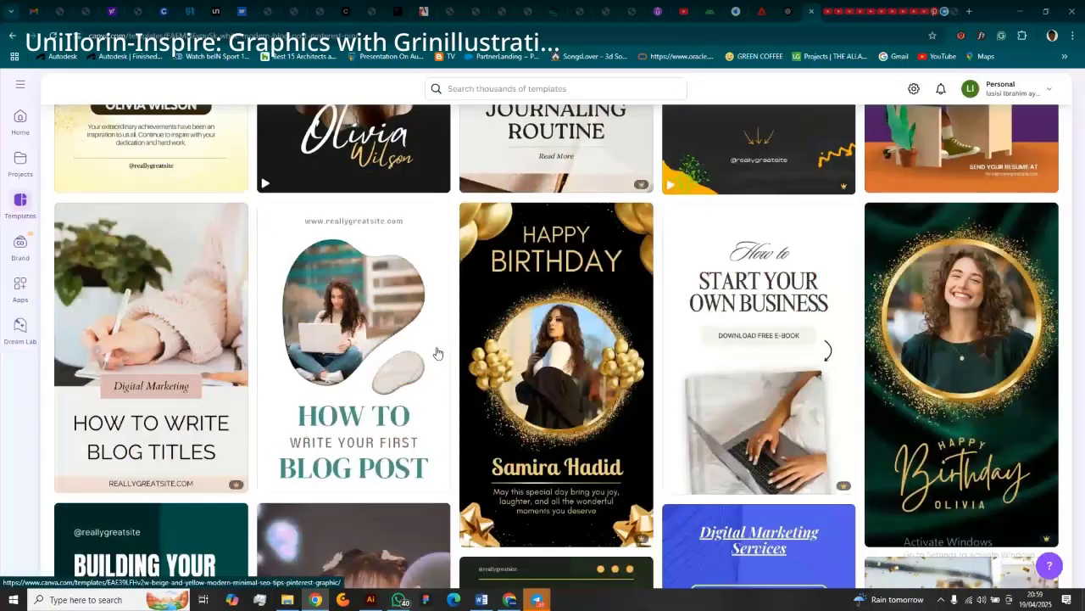
click(758, 212)
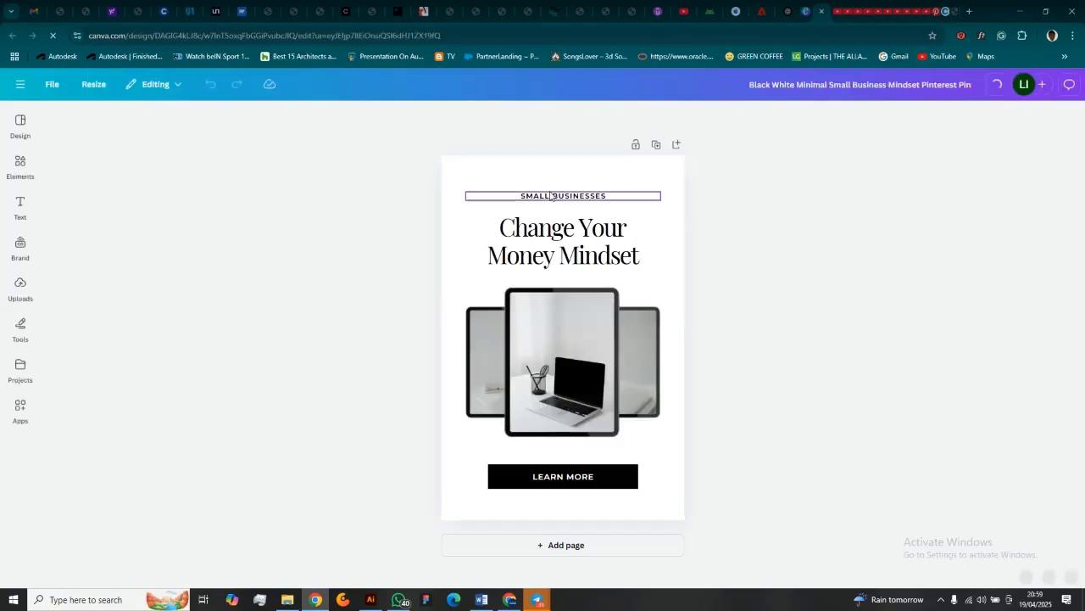
Replace the small "SMALL BUSINESSES" line above the headline with "GRINILLUSTRATIONS STUDIO PRESENTS".
click(585, 196)
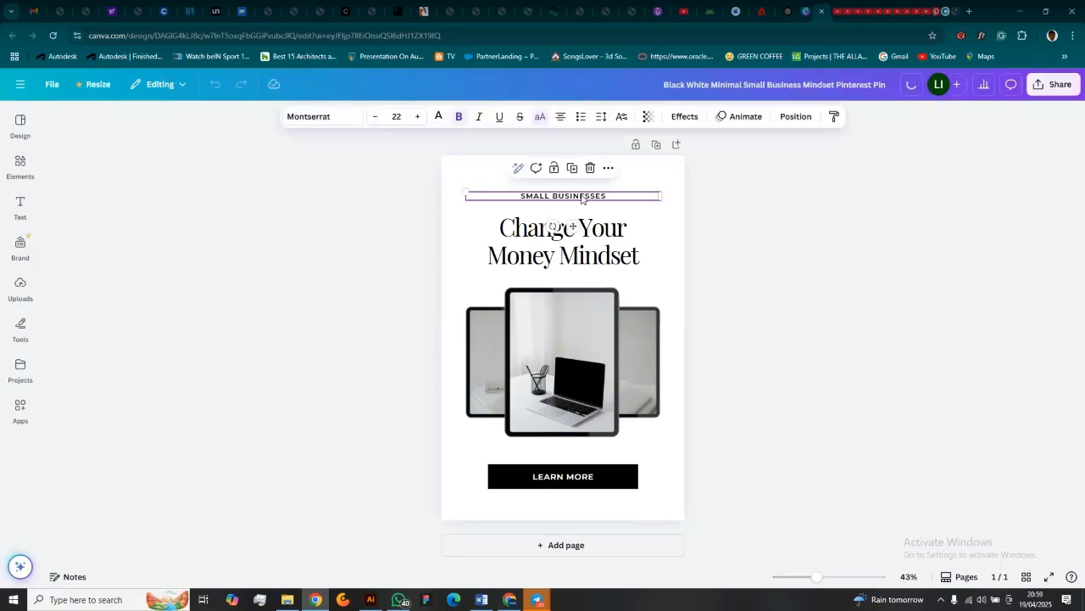
click(582, 196)
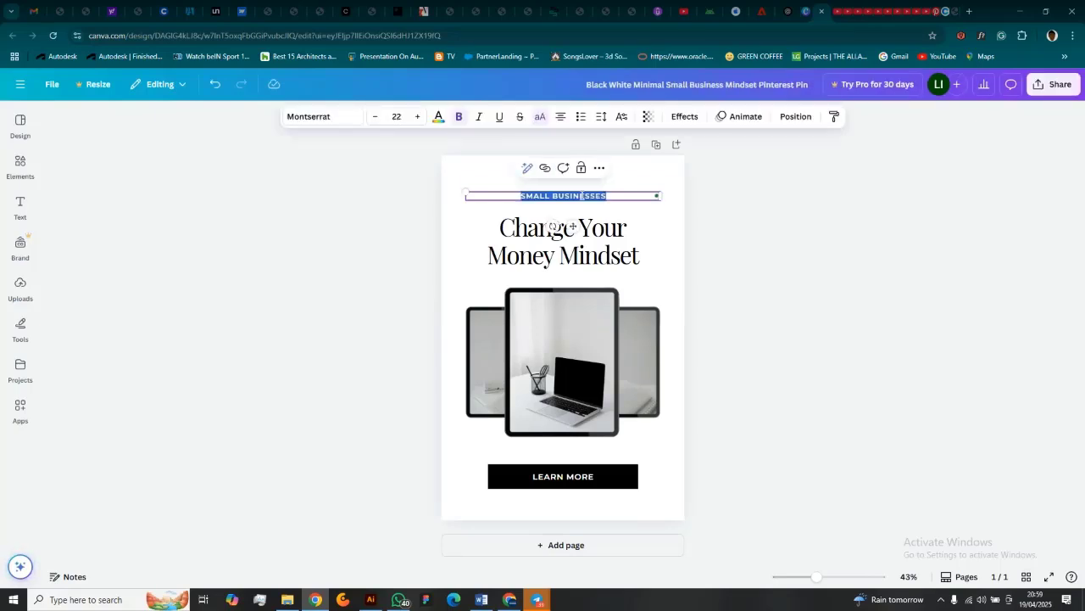
text(GRIN)
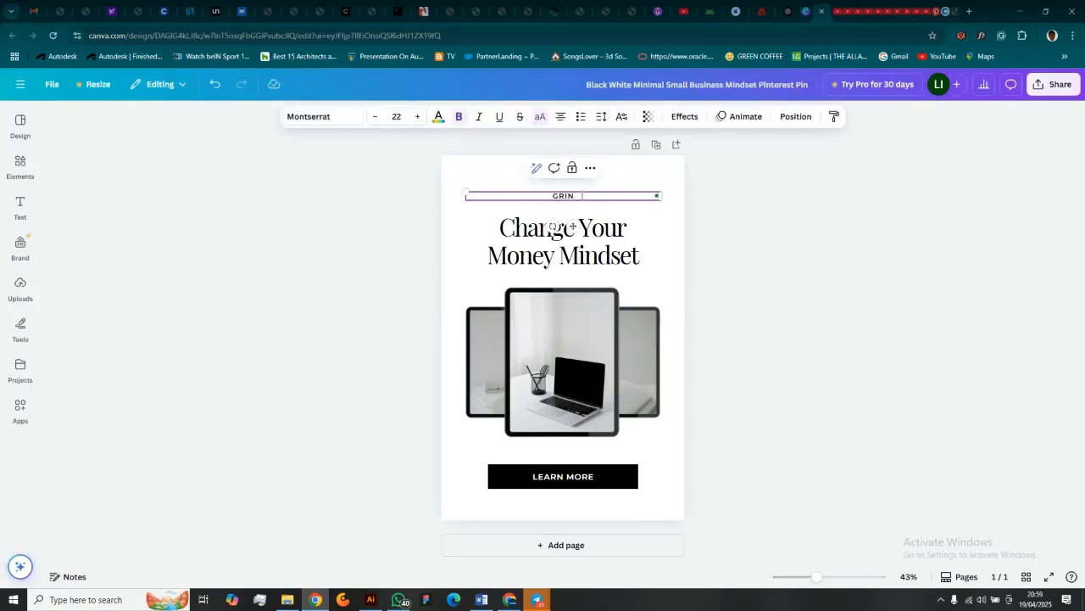
text(ILLUSTRATIONS STUDI)
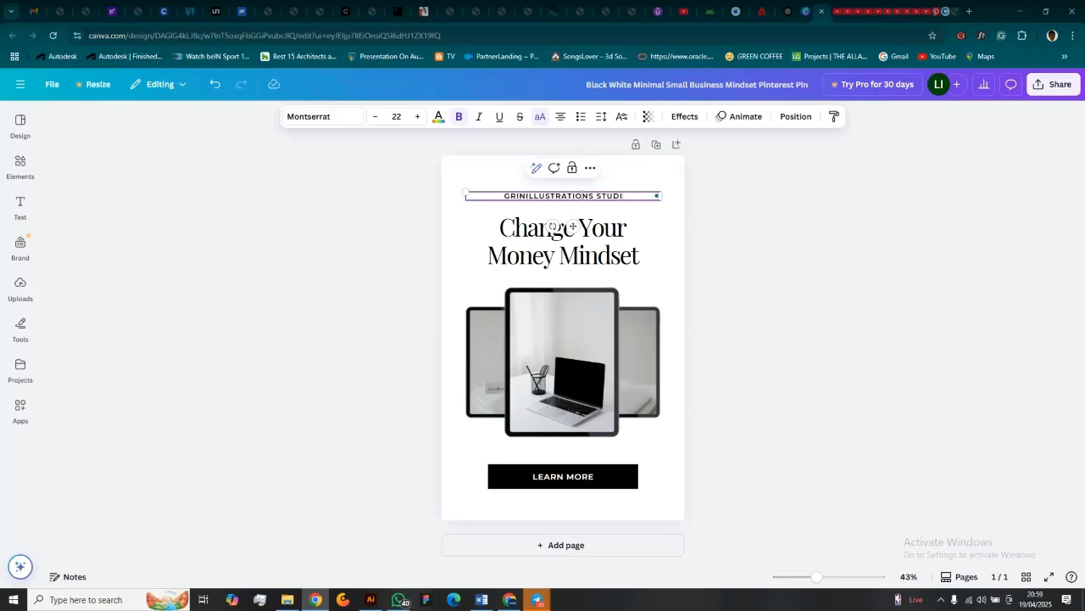
text(O PRESENT)
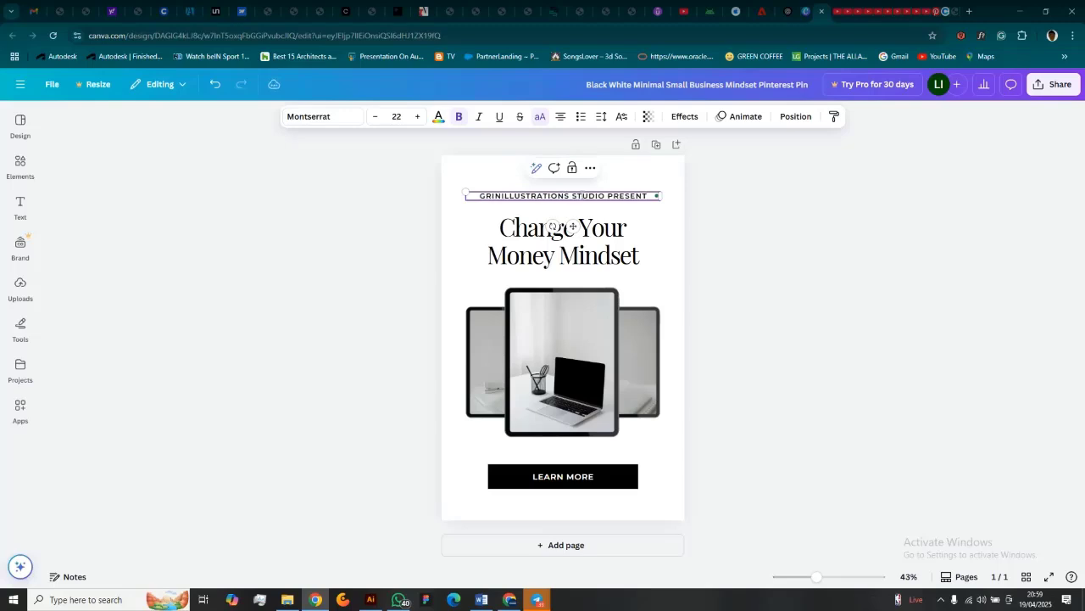
text(S)
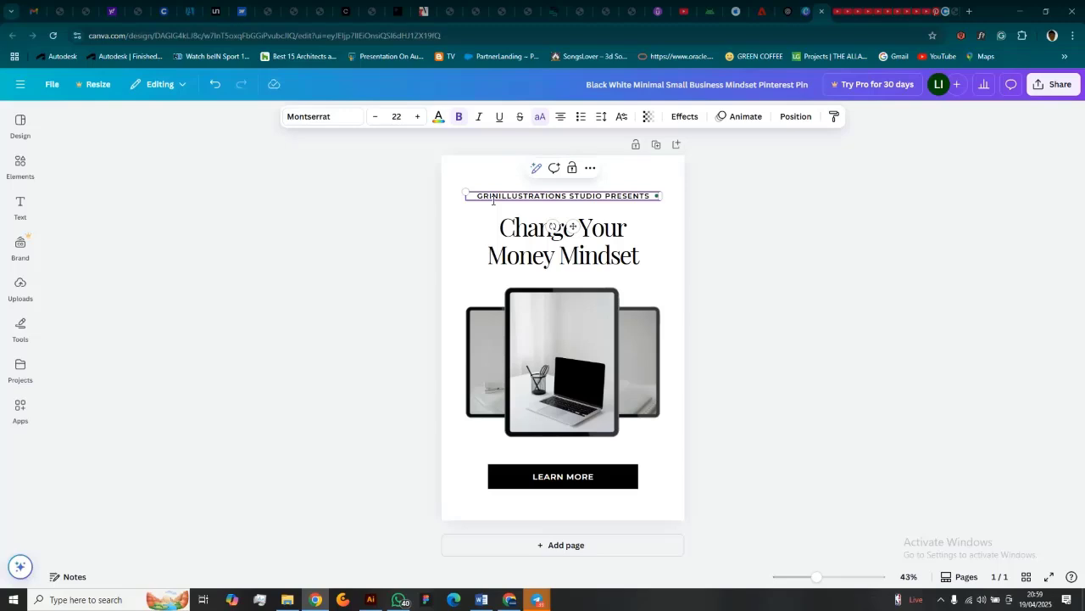
click(723, 216)
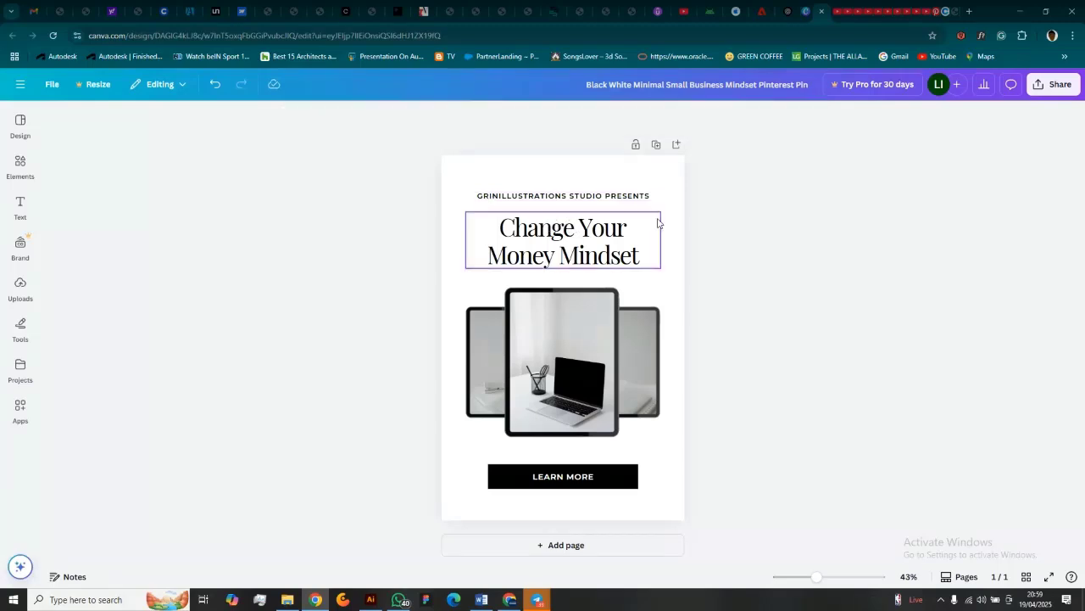
Replace the headline "Change Your Money Mindset" with "LESS IS MORE".
double_click(579, 229)
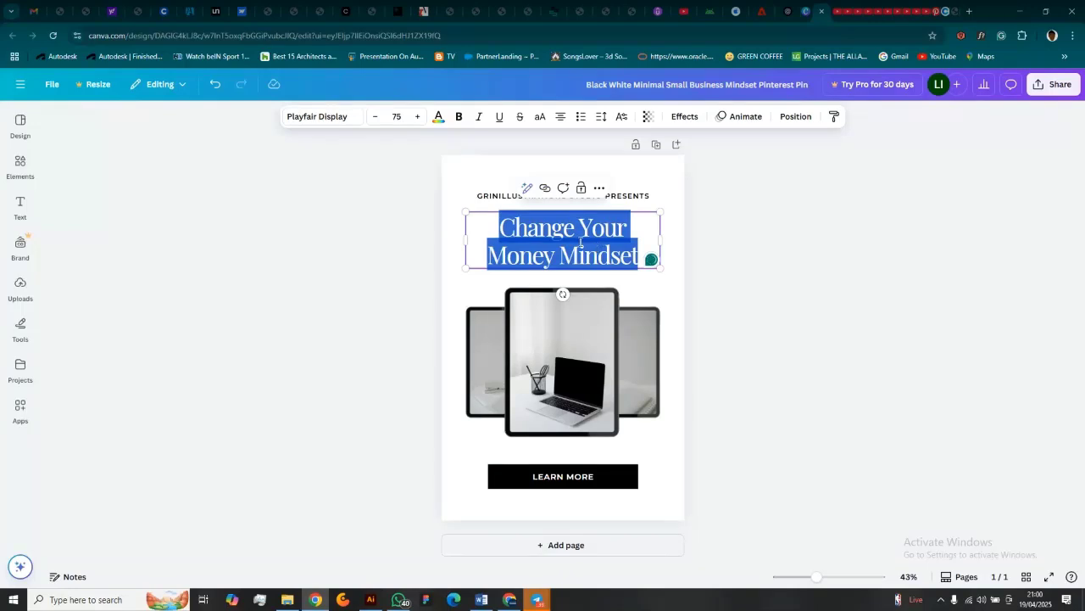
drag(578, 226, 634, 257)
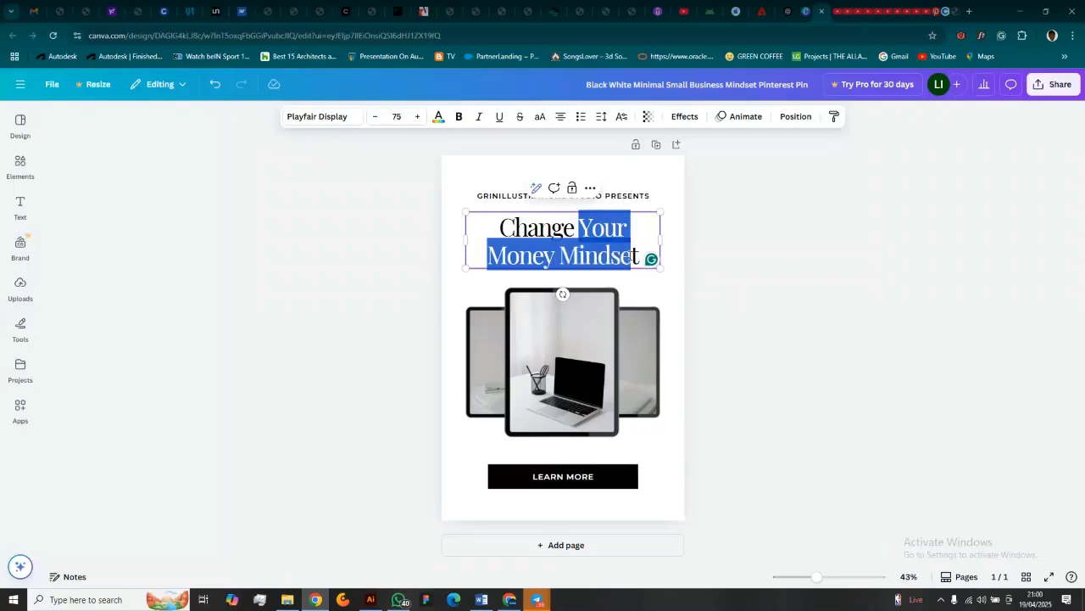
key(ctrl+a)
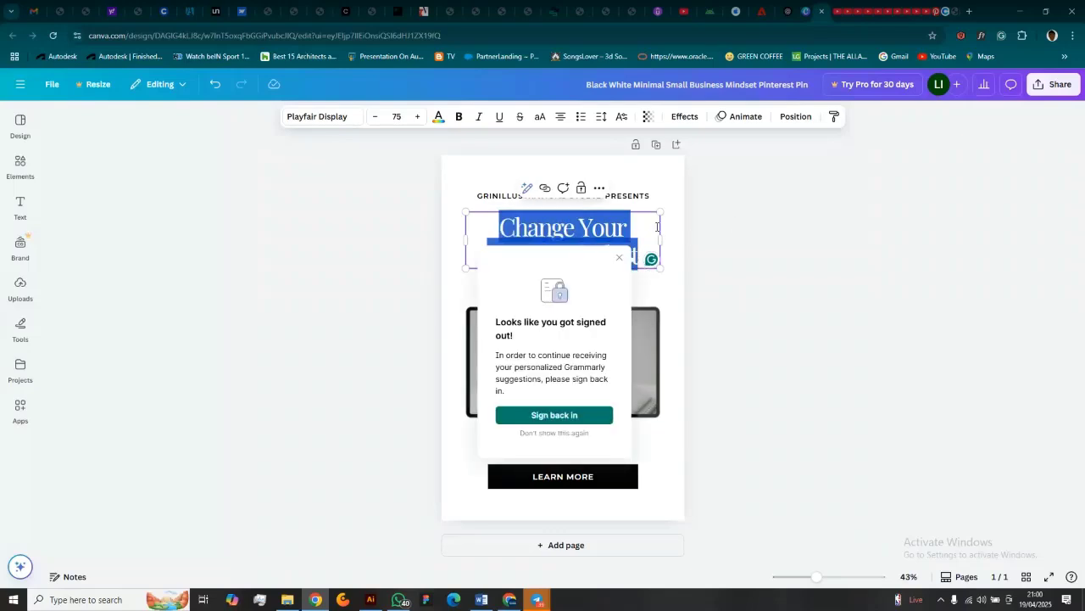
click(657, 227)
key(ctrl+a)
key(BackSpace)
text(LW)
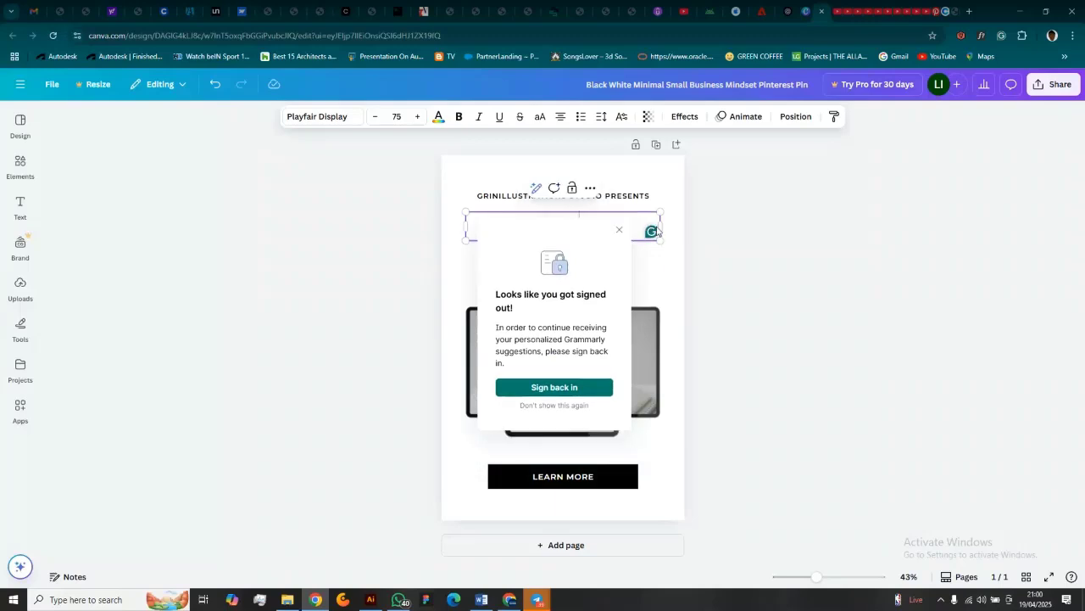
click(544, 264)
click(584, 231)
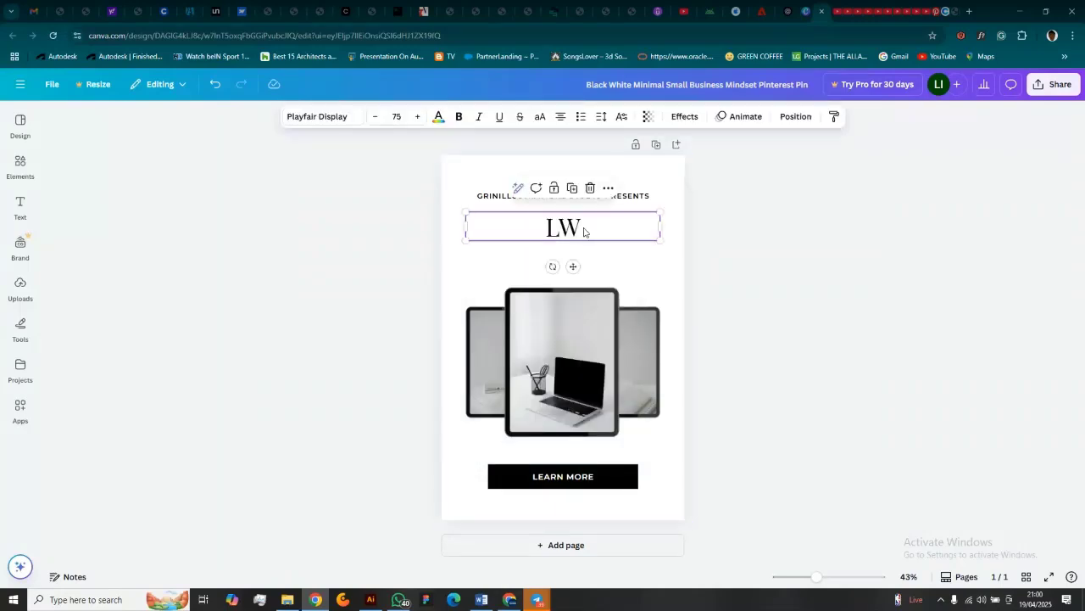
click(582, 229)
drag(582, 229, 515, 227)
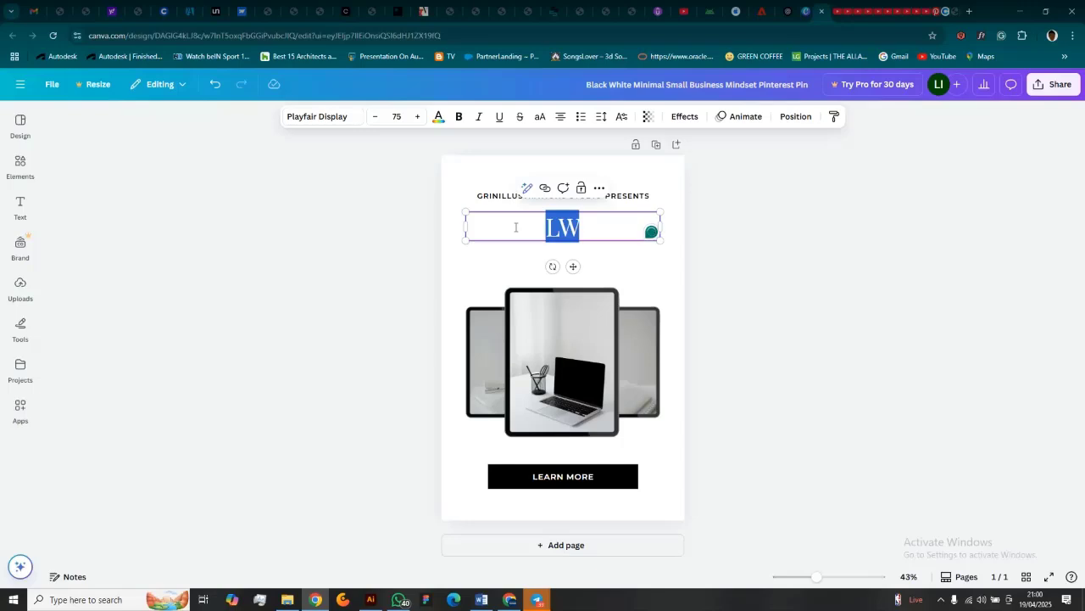
text(LESS)
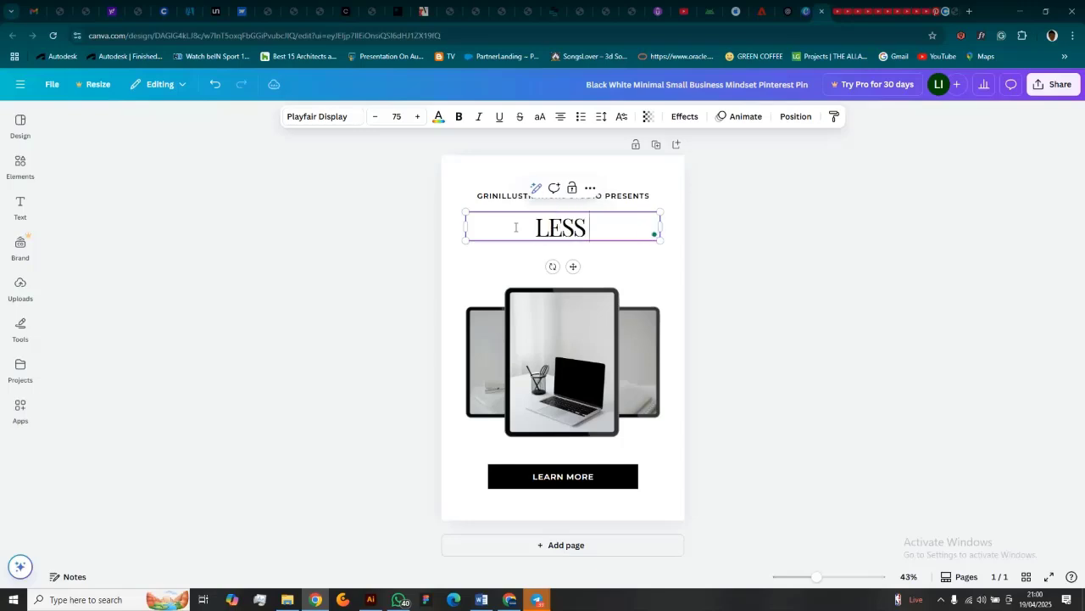
text( IS MORE)
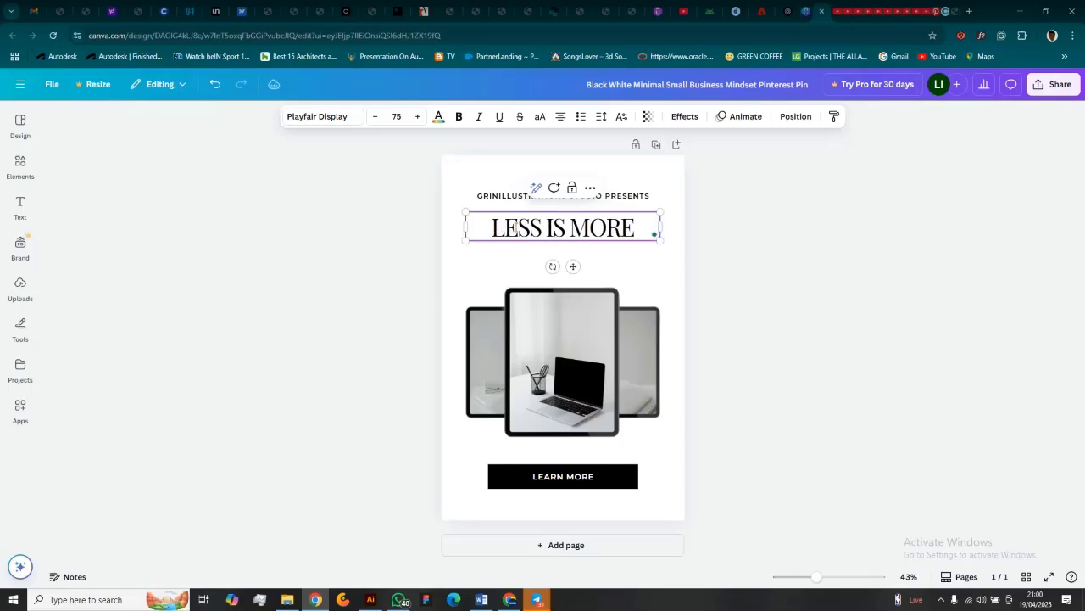
Extend the "LESS IS MORE" headline with the words "IN DESIGN".
text( IN)
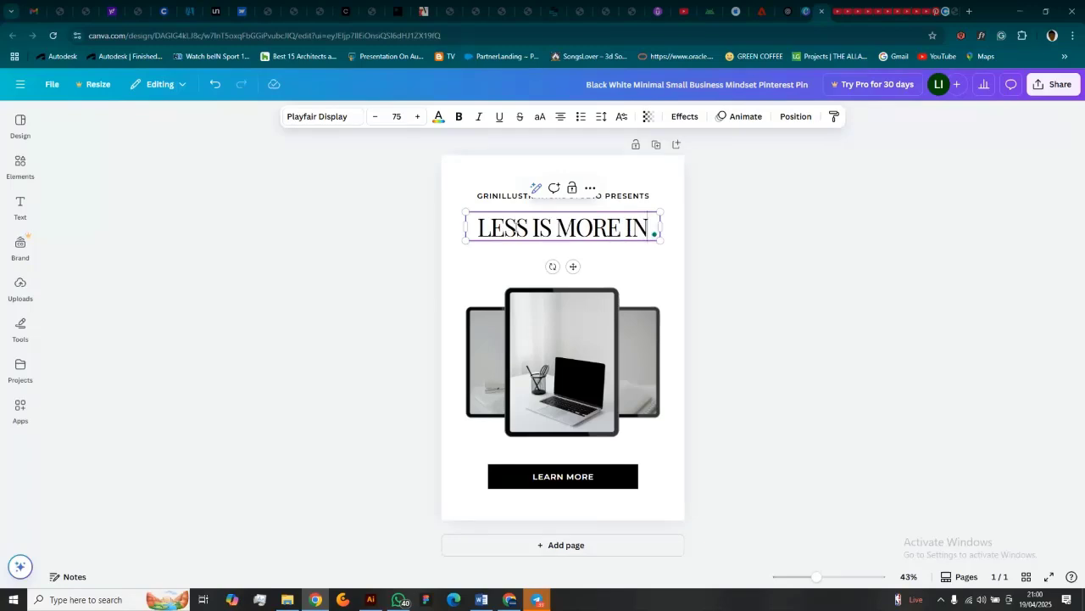
text( DESIGN)
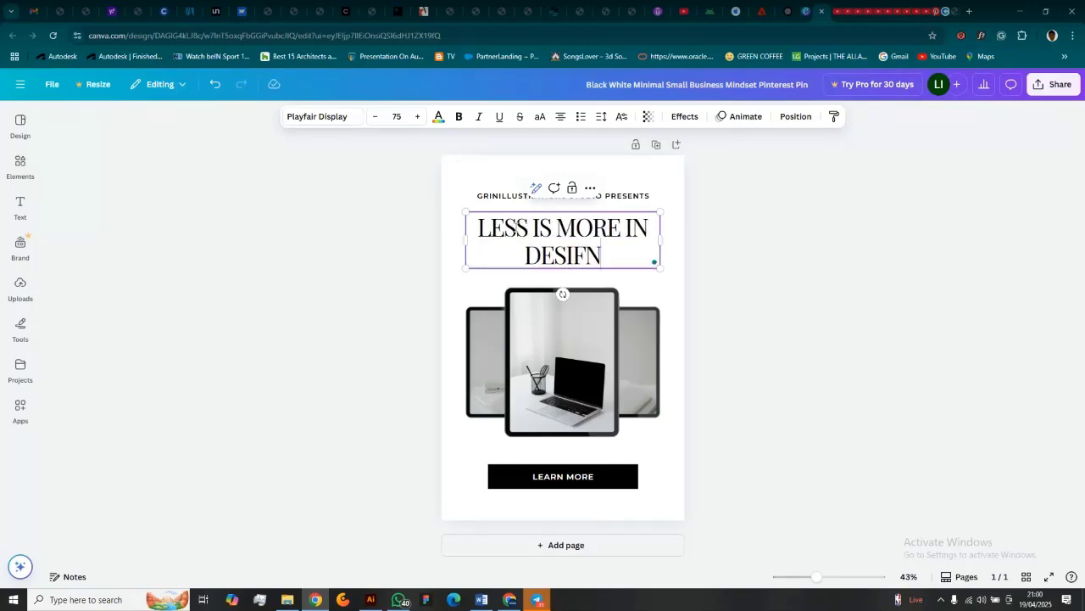
key(BackSpace)
key(BackSpace)
text(DN)
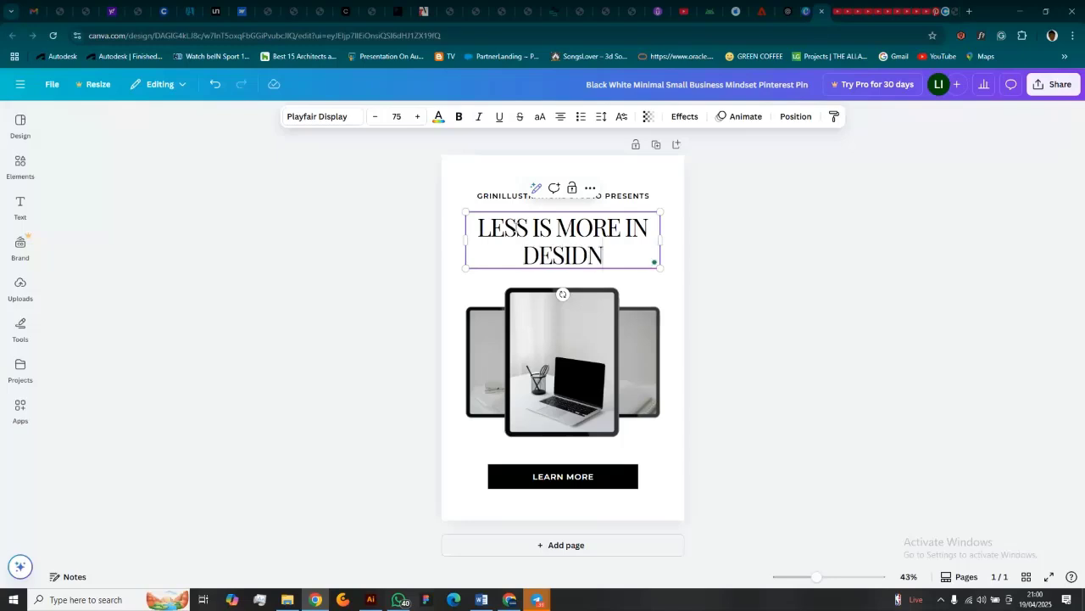
key(BackSpace)
key(BackSpace)
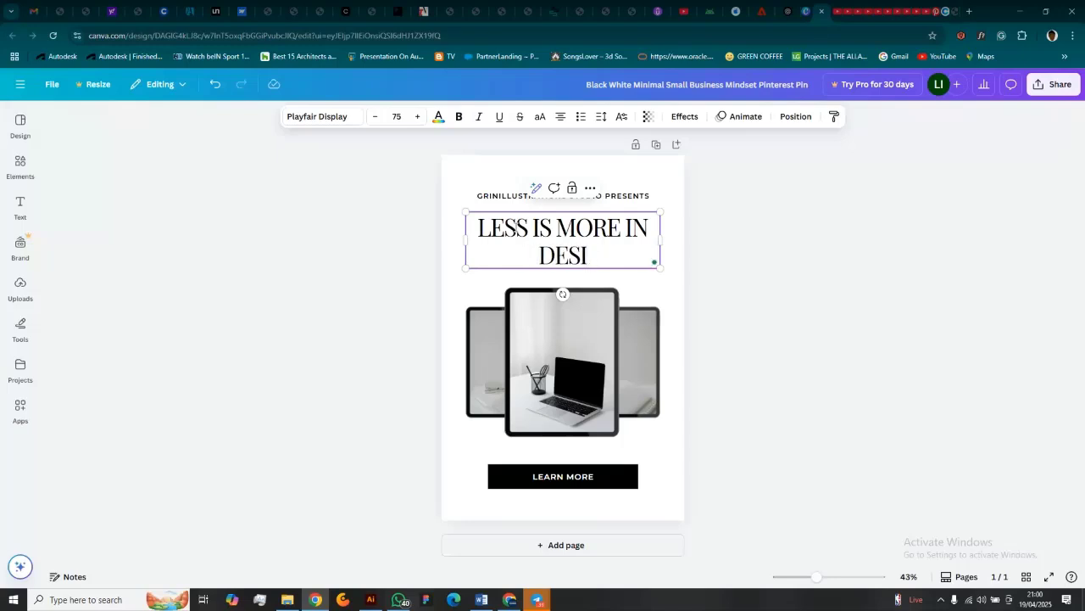
text(GN)
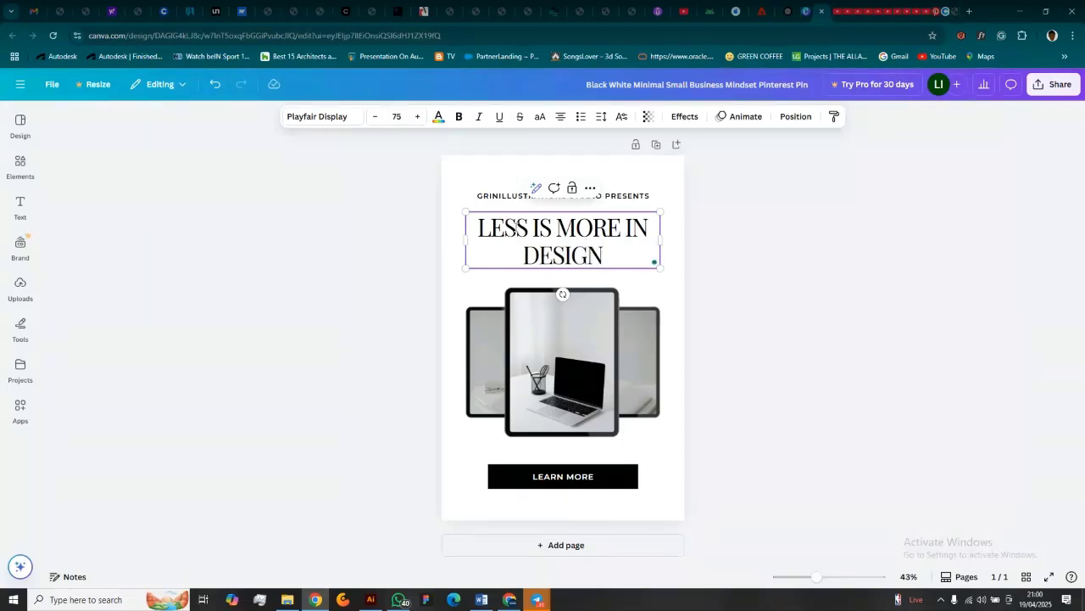
Add ", HERE'S WHY." to the end of the headline and narrow its text box so "IN DESIGN," sits on its own line.
text(, HER)
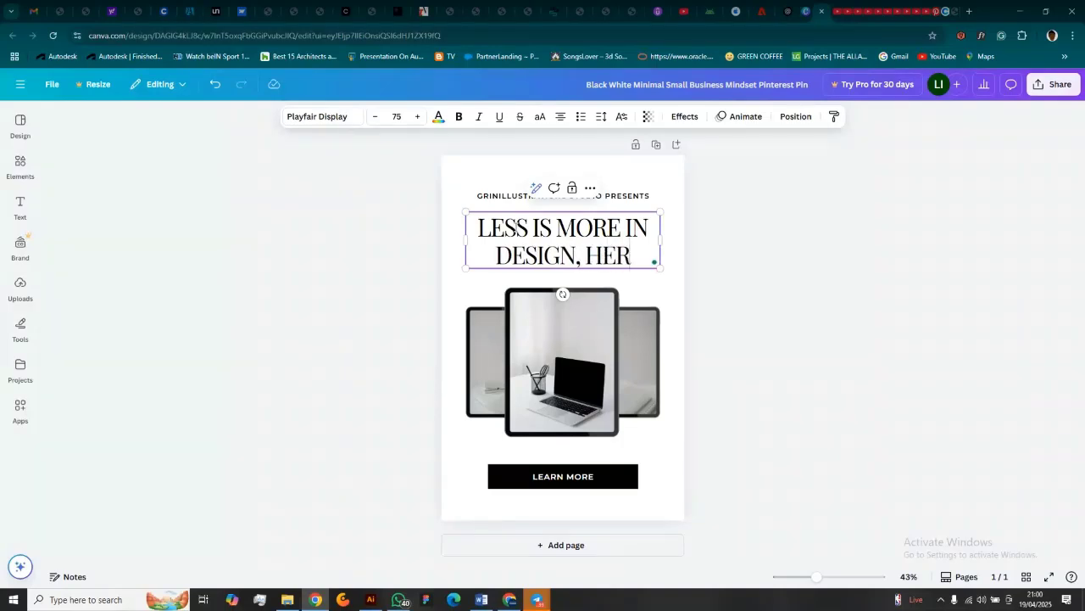
text(E)
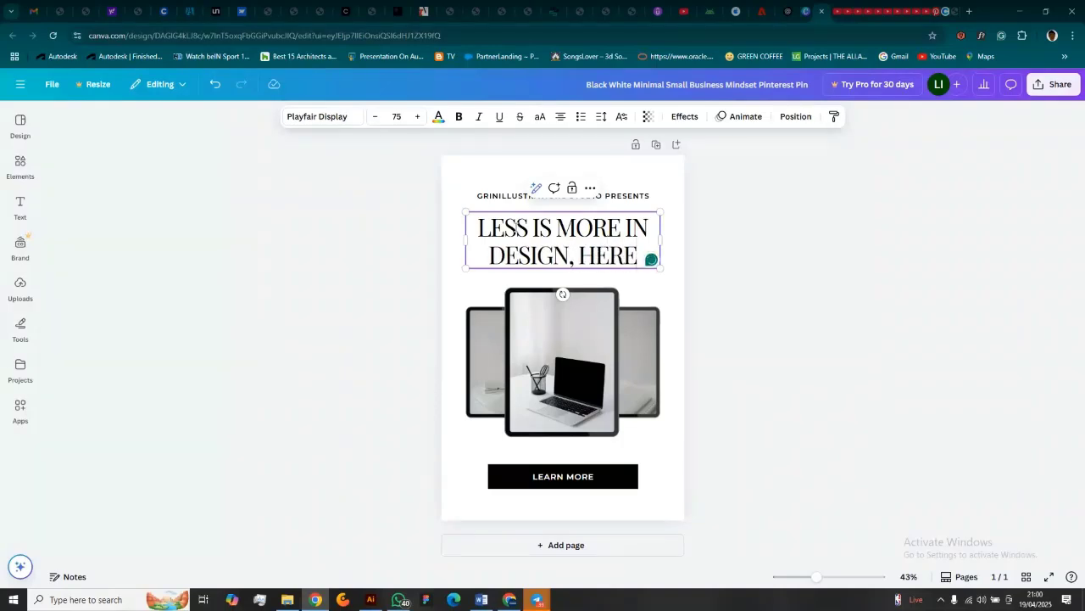
text('s)
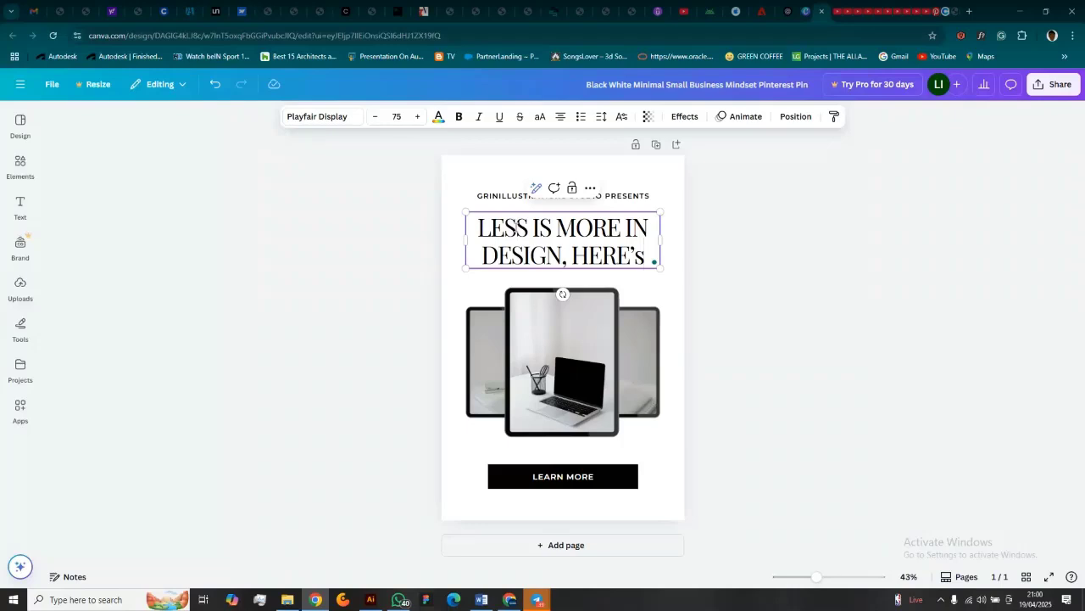
key(BackSpace)
text(S WHY)
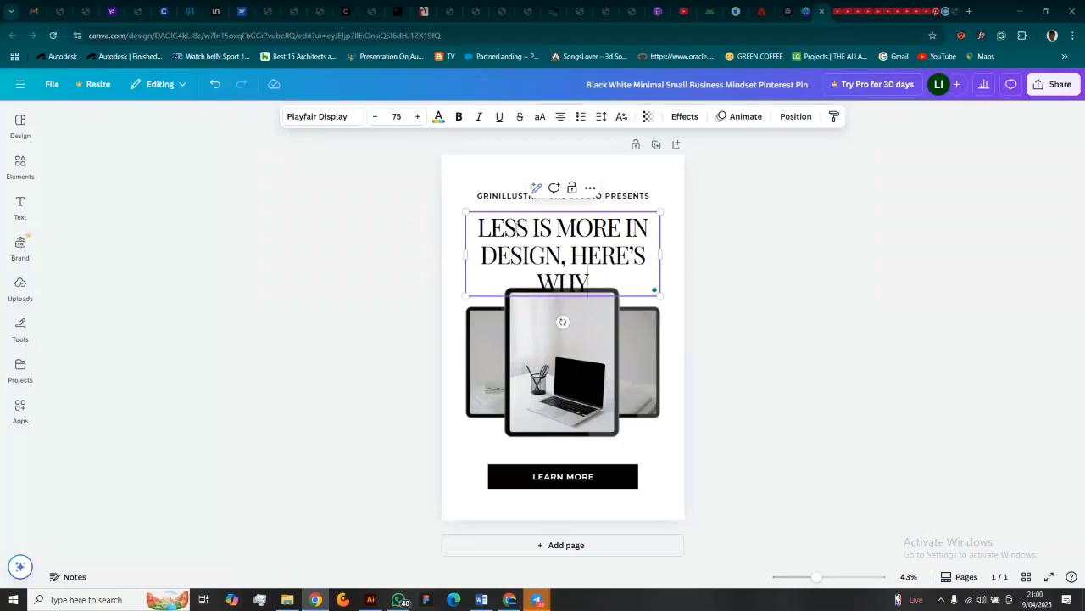
text(?)
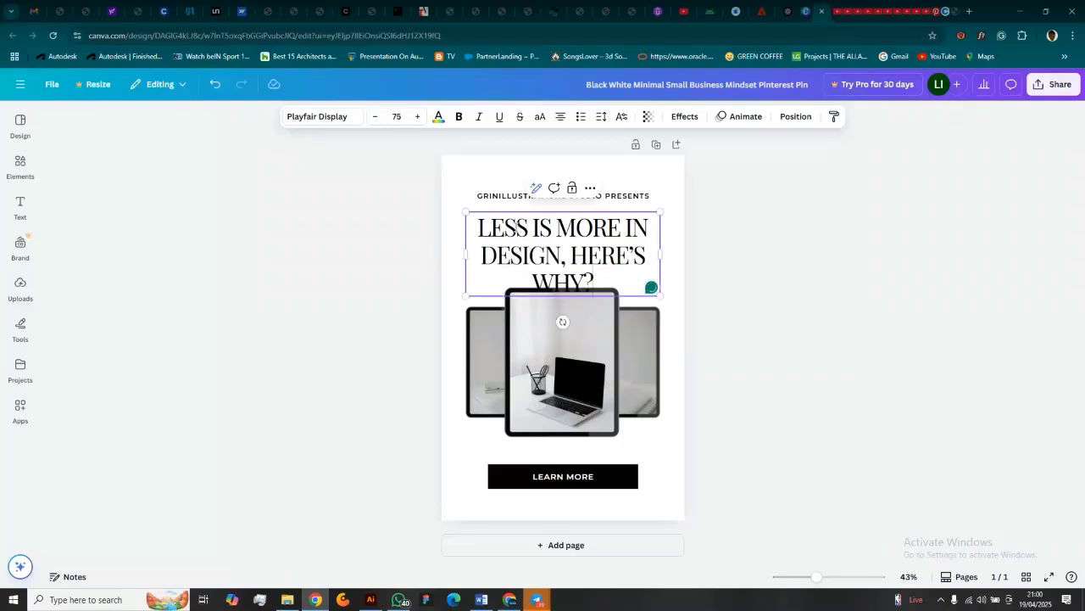
key(BackSpace)
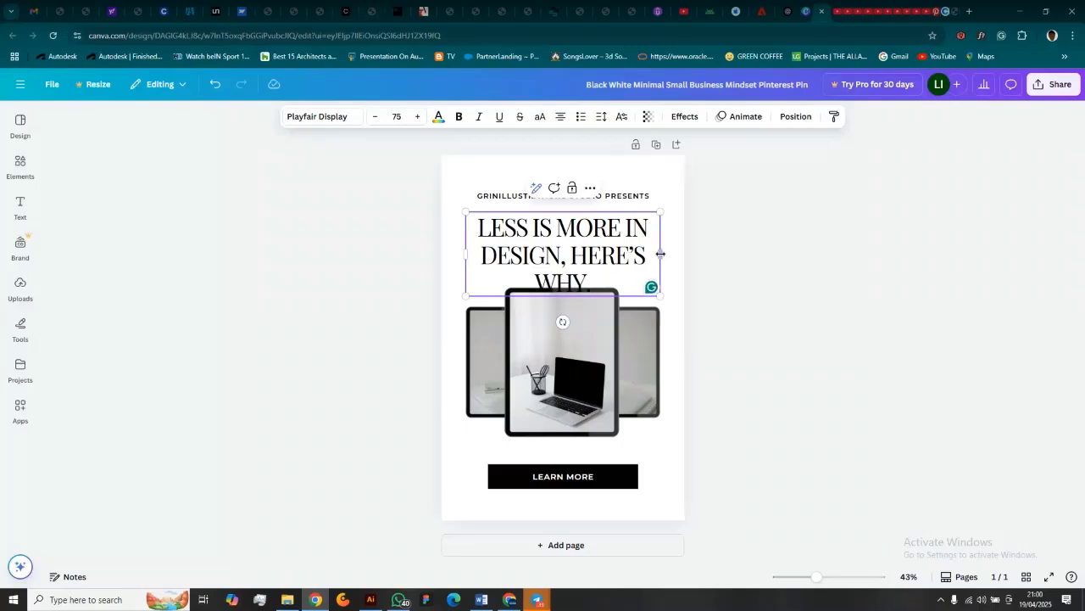
mouse_move(661, 254)
mouse_down()
mouse_move(684, 259)
mouse_move(647, 252)
mouse_up()
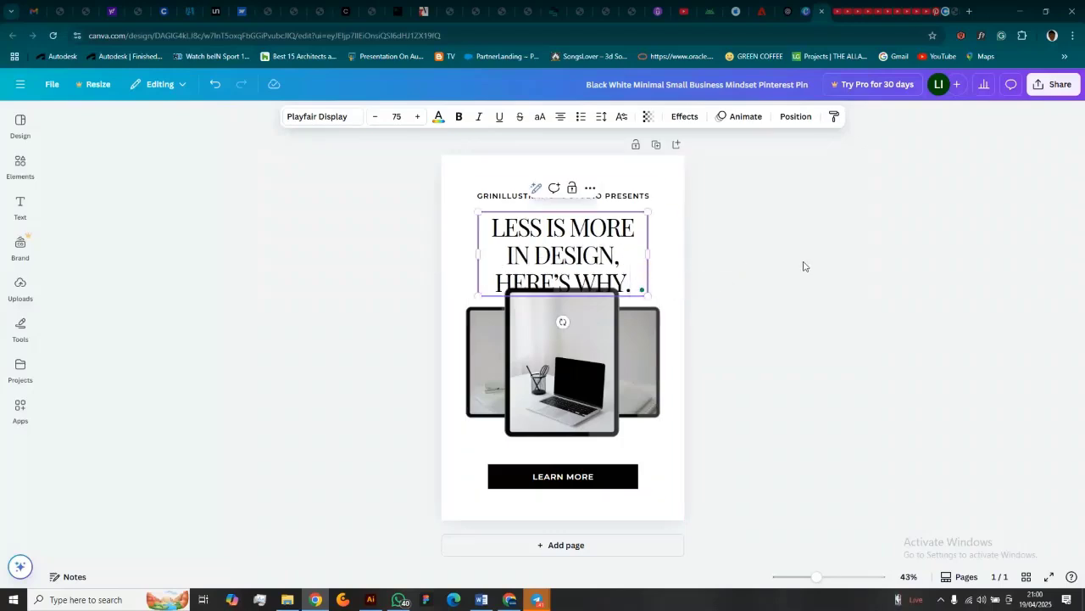
click(805, 267)
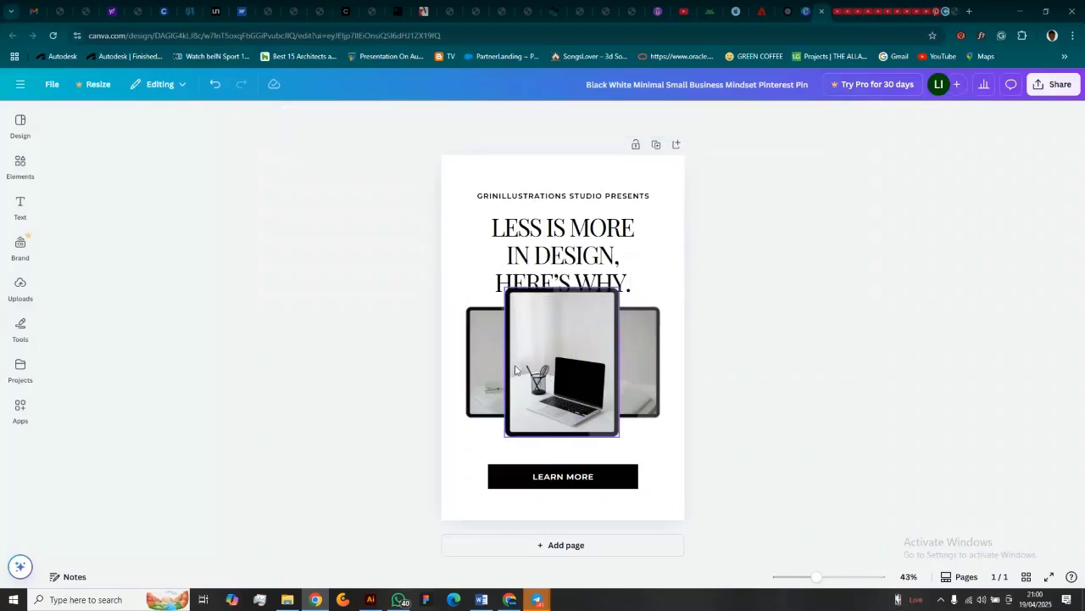
Move the three tablet images together down clear of the headline, and shift the "LEARN MORE" button slightly down beneath them.
click(494, 378)
shift+click(595, 382)
shift+click(642, 390)
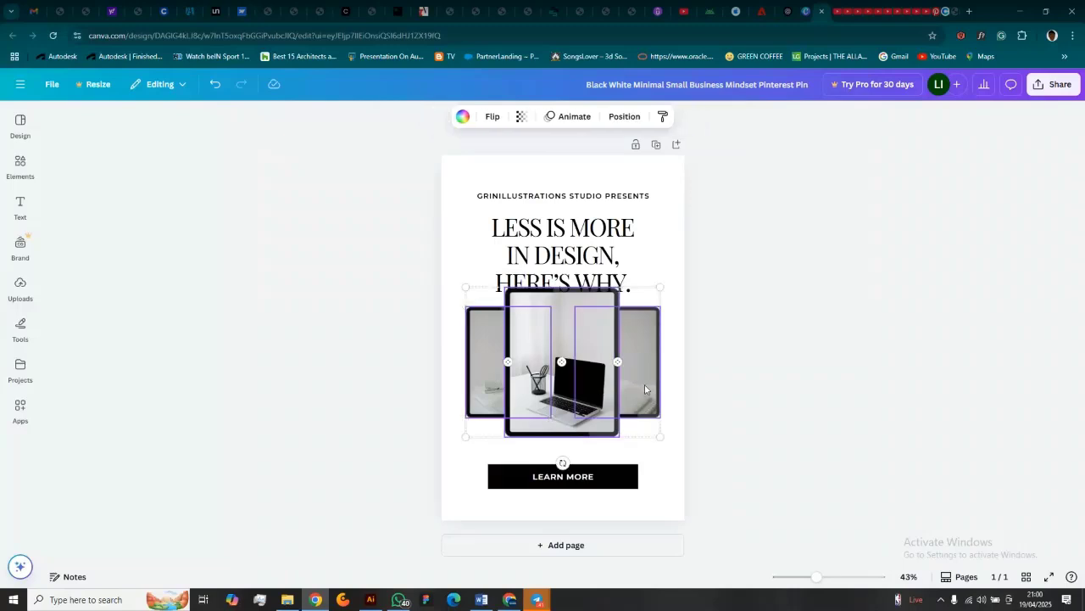
drag(642, 364, 641, 385)
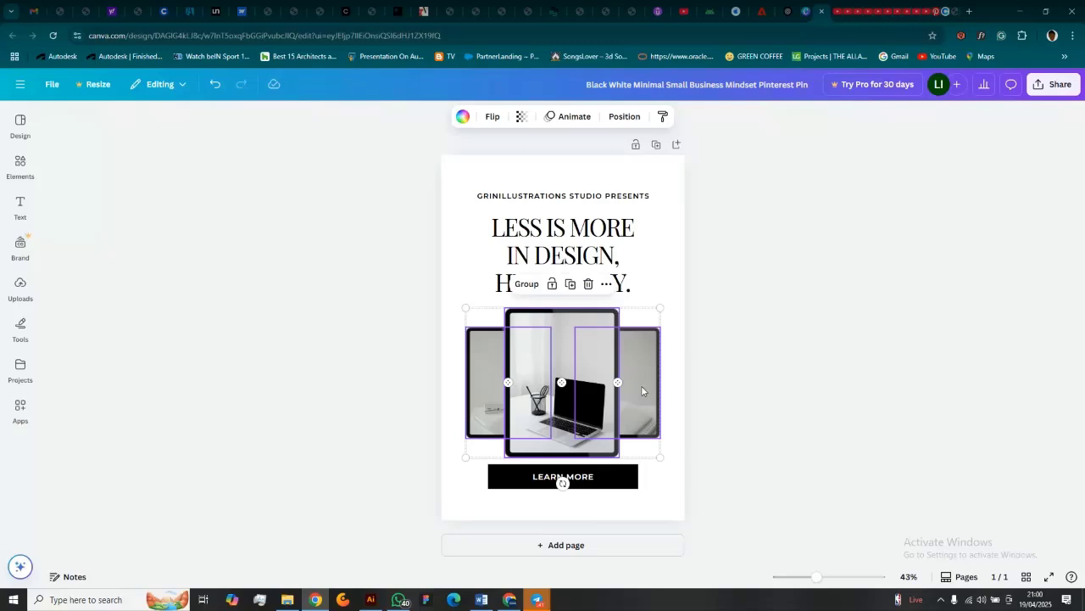
drag(629, 479, 622, 485)
click(806, 479)
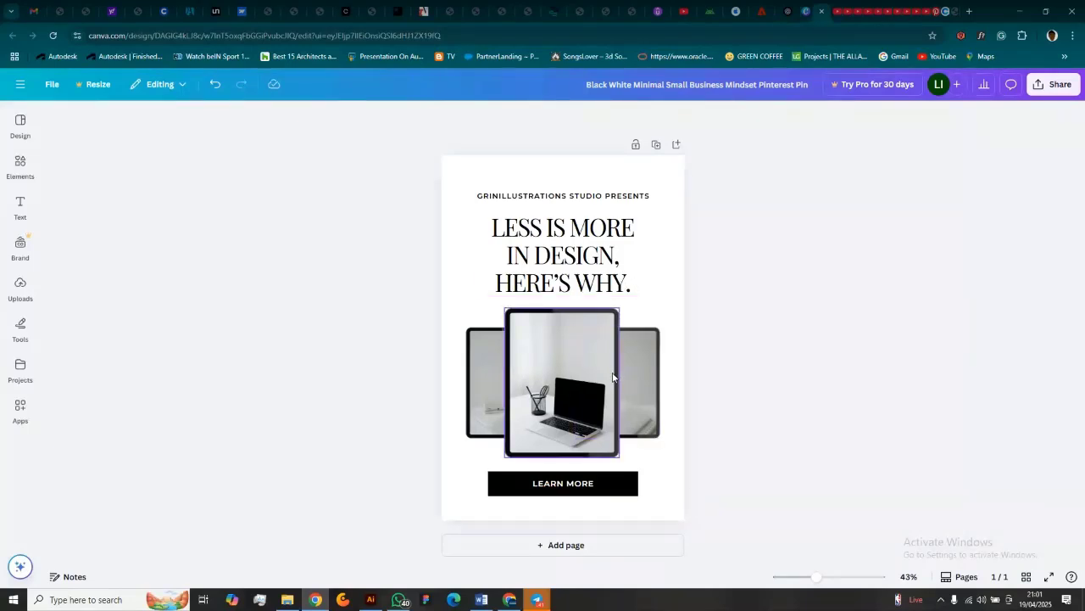
click(552, 386)
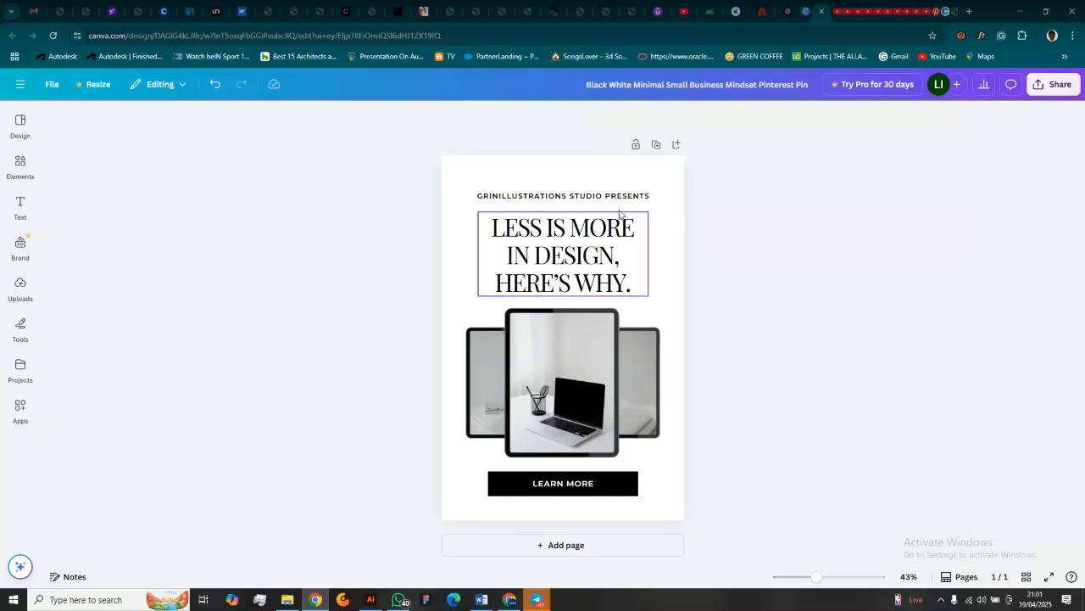
click(458, 182)
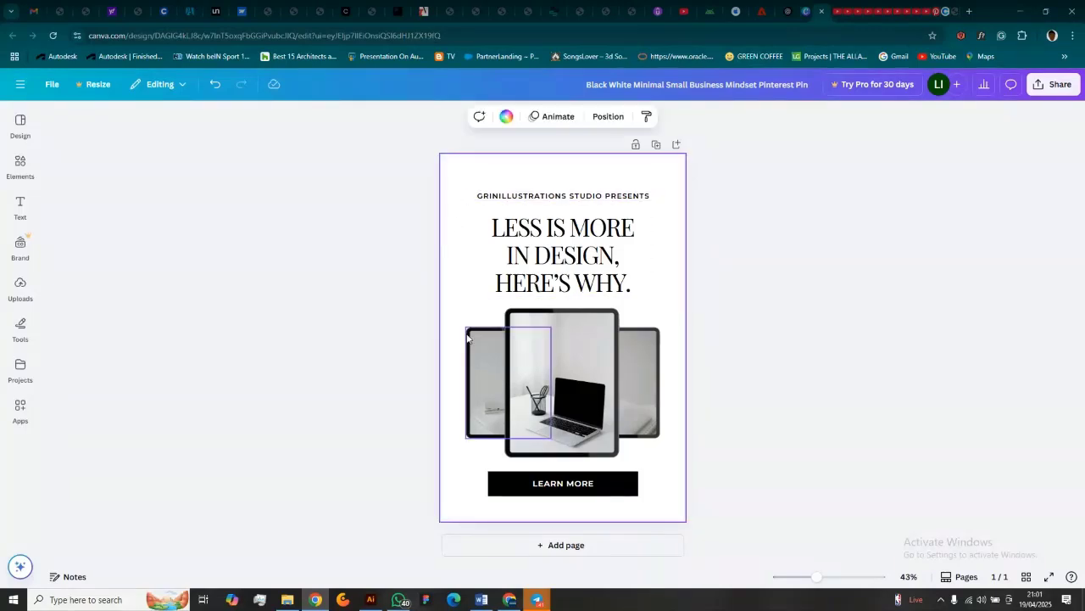
click(965, 275)
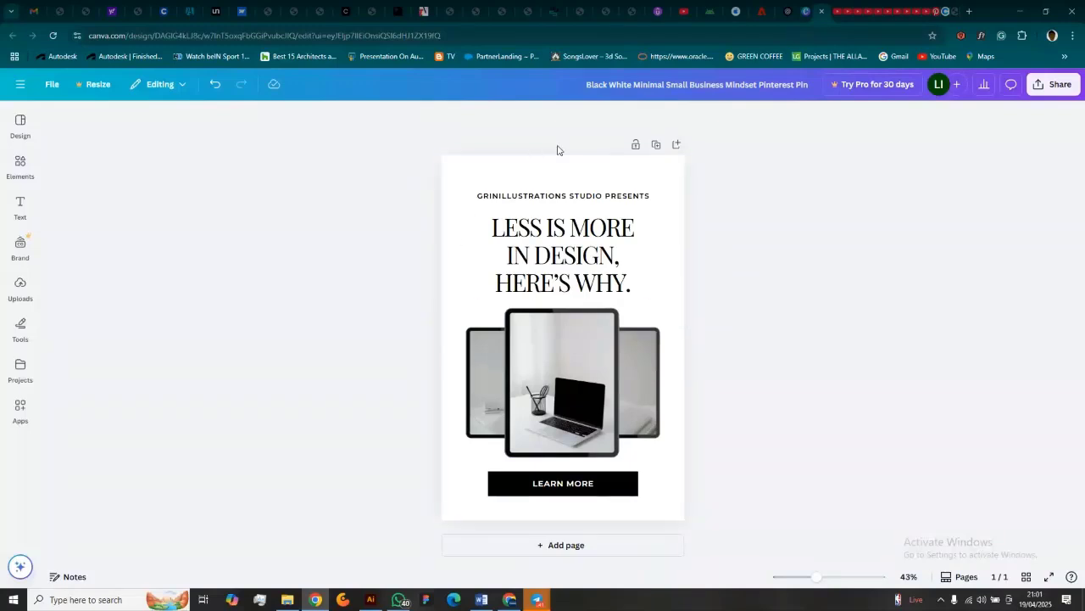
click(661, 272)
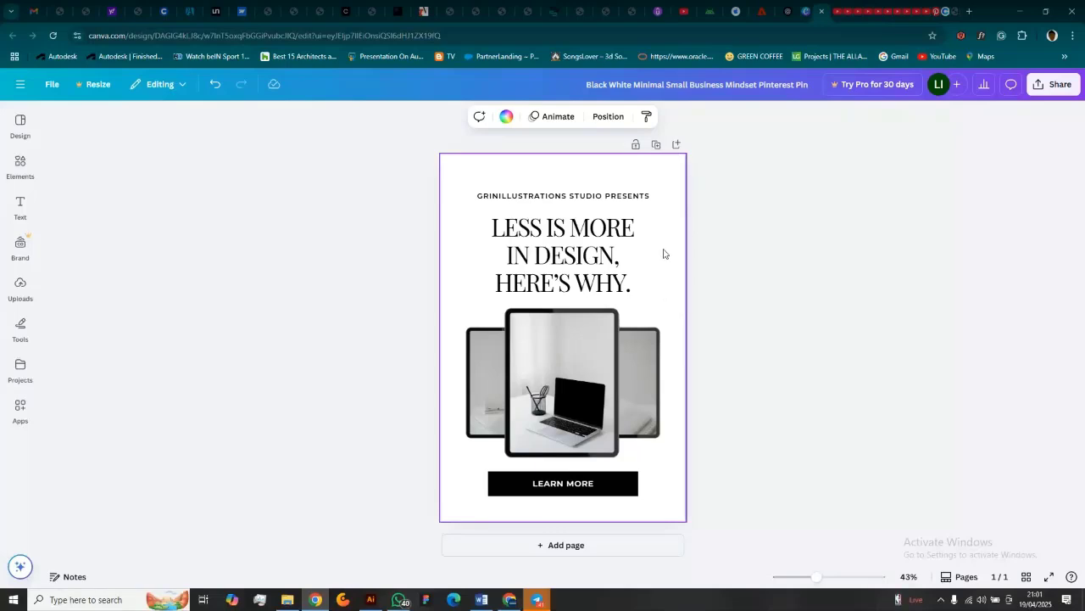
click(763, 248)
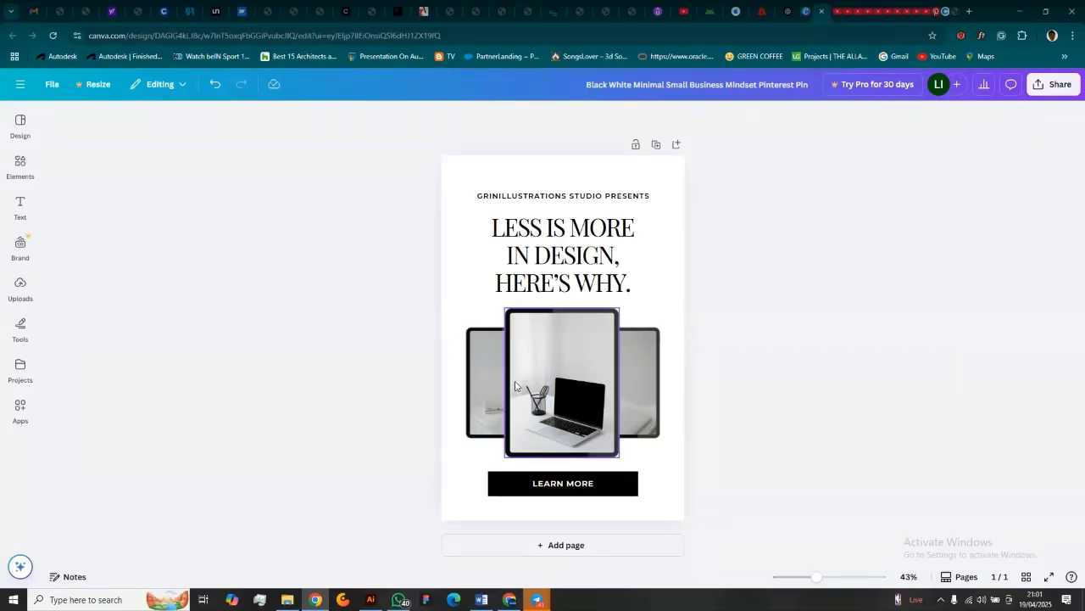
Move the central laptop image partly off the page's right edge and bring it back between the two side images.
drag(514, 386, 678, 404)
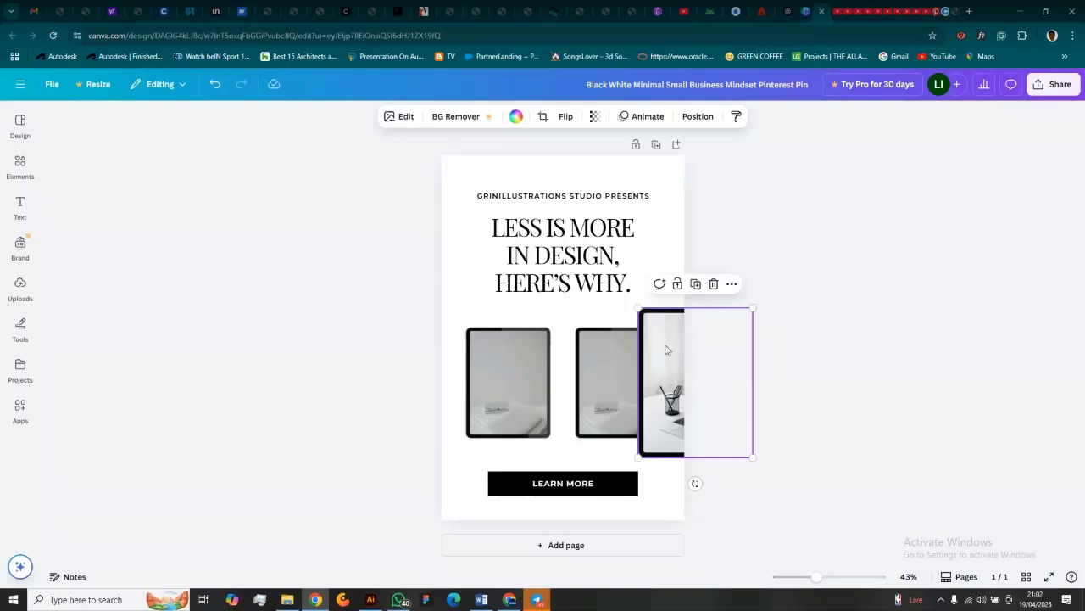
click(708, 365)
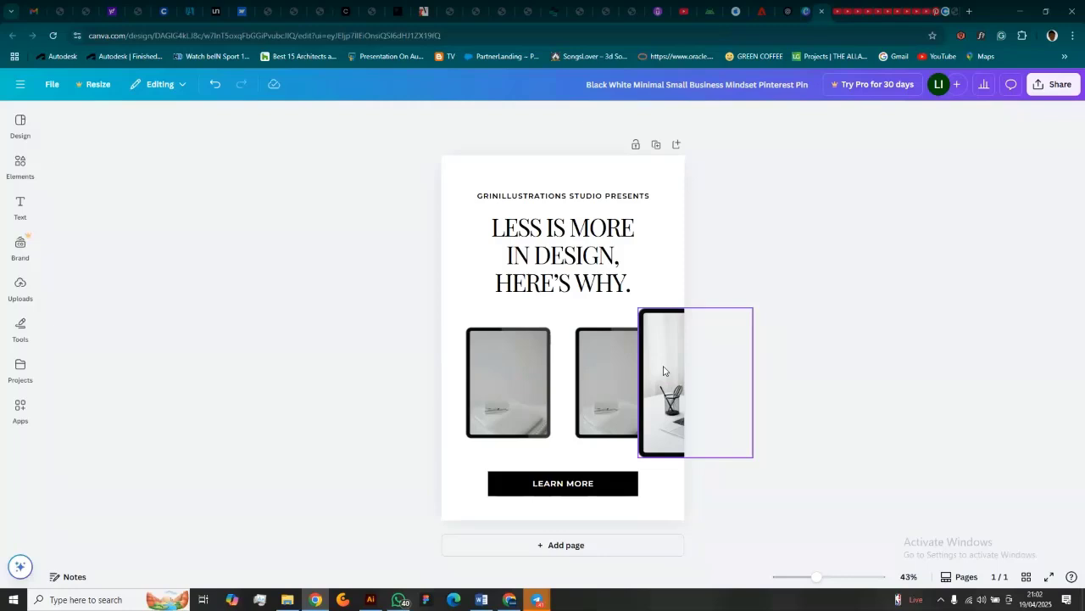
drag(663, 371, 527, 368)
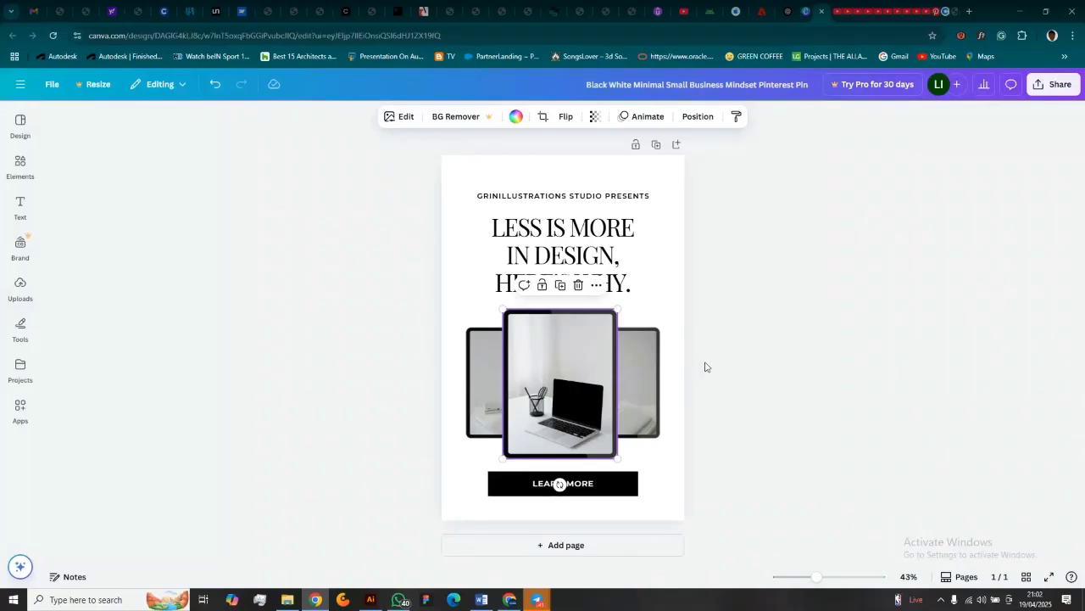
click(743, 359)
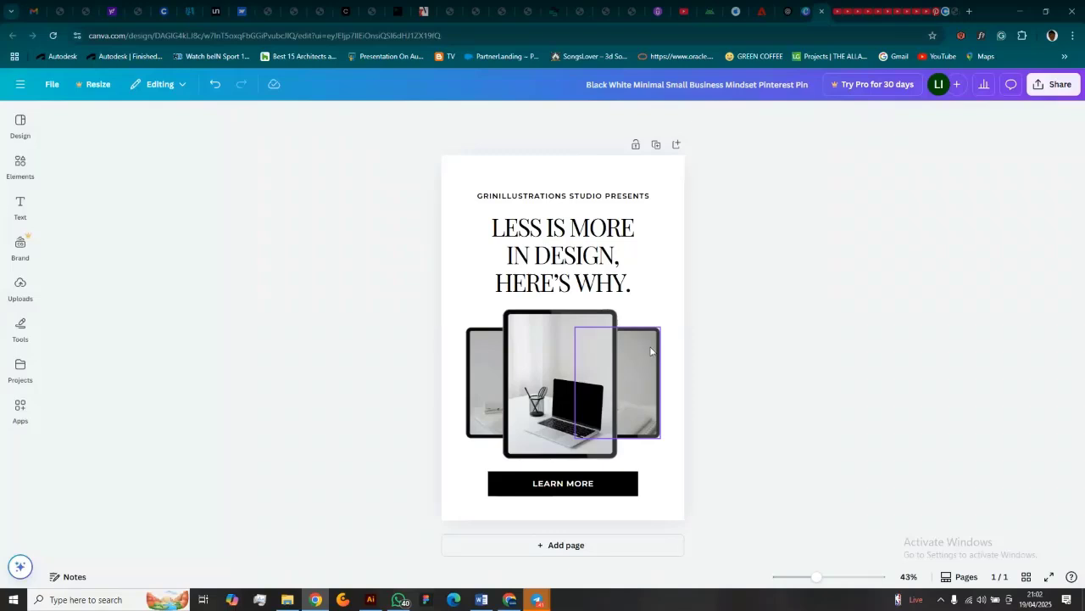
Lock the whole page, select the headline to test the lock, and unlock the page again.
click(637, 148)
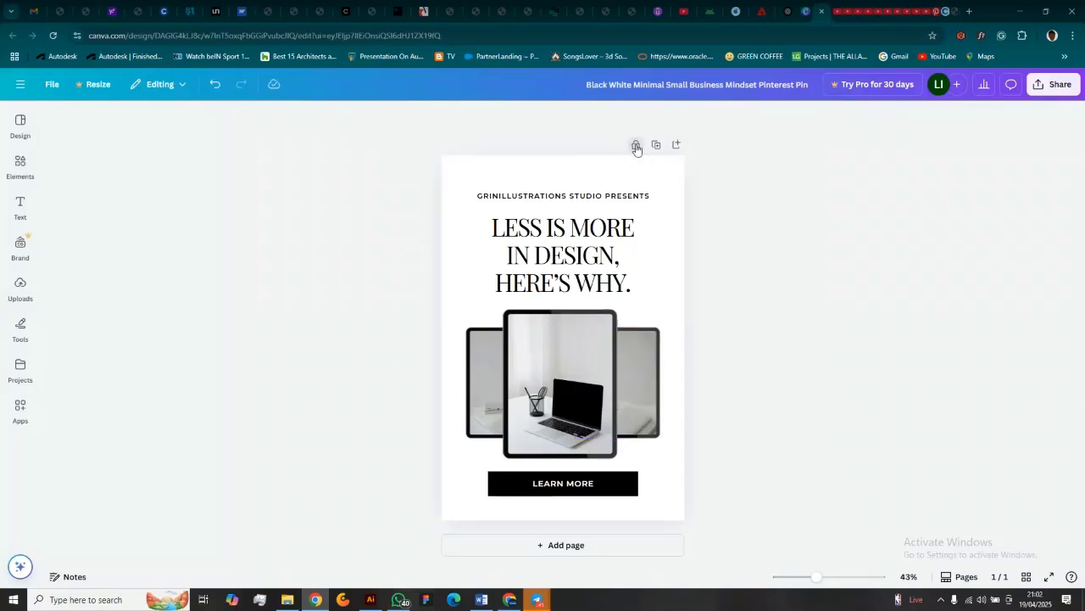
click(672, 266)
click(582, 249)
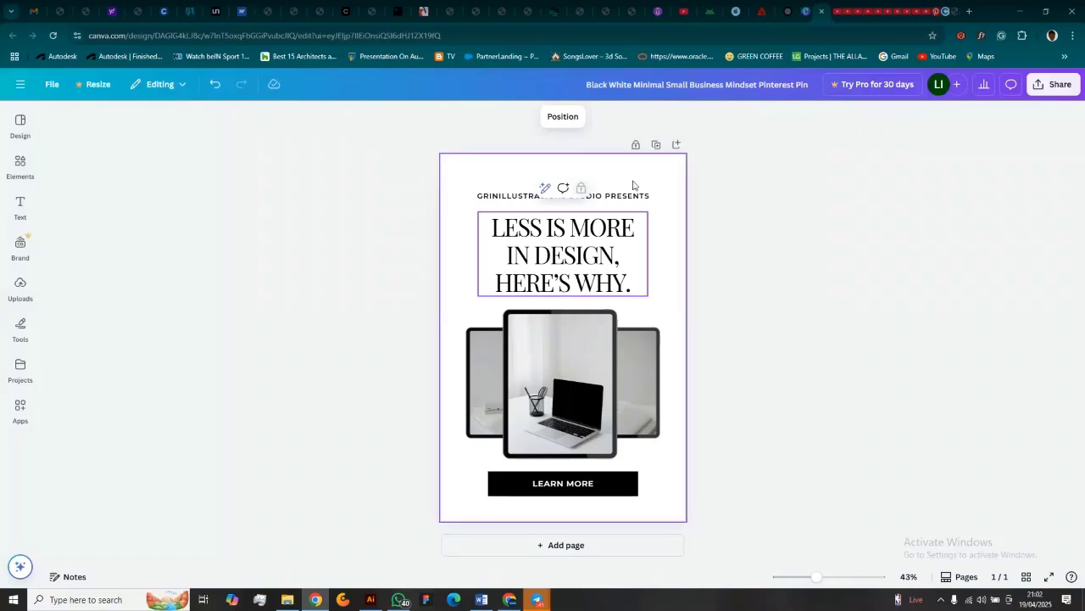
click(634, 145)
click(720, 276)
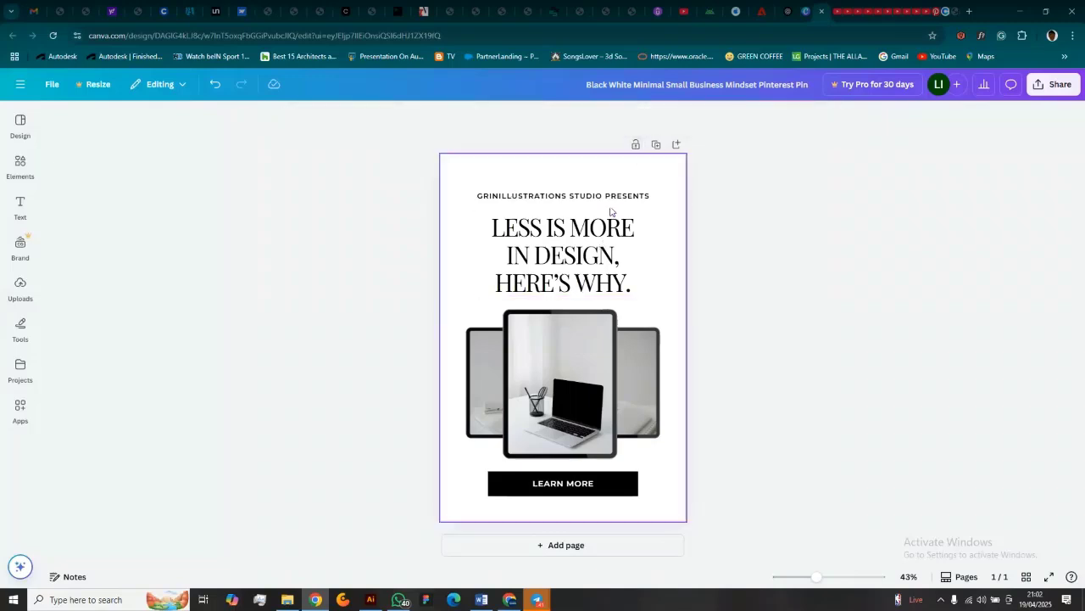
Lock the headline text and move the "GRINILLUSTRATIONS STUDIO PRESENTS" line slightly up above it.
click(586, 245)
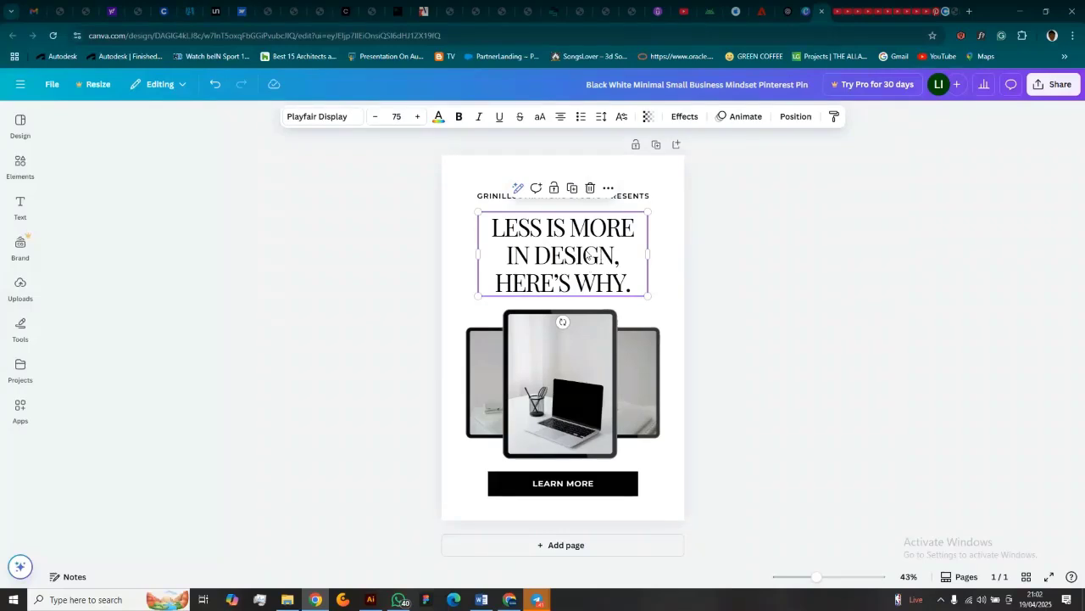
click(553, 190)
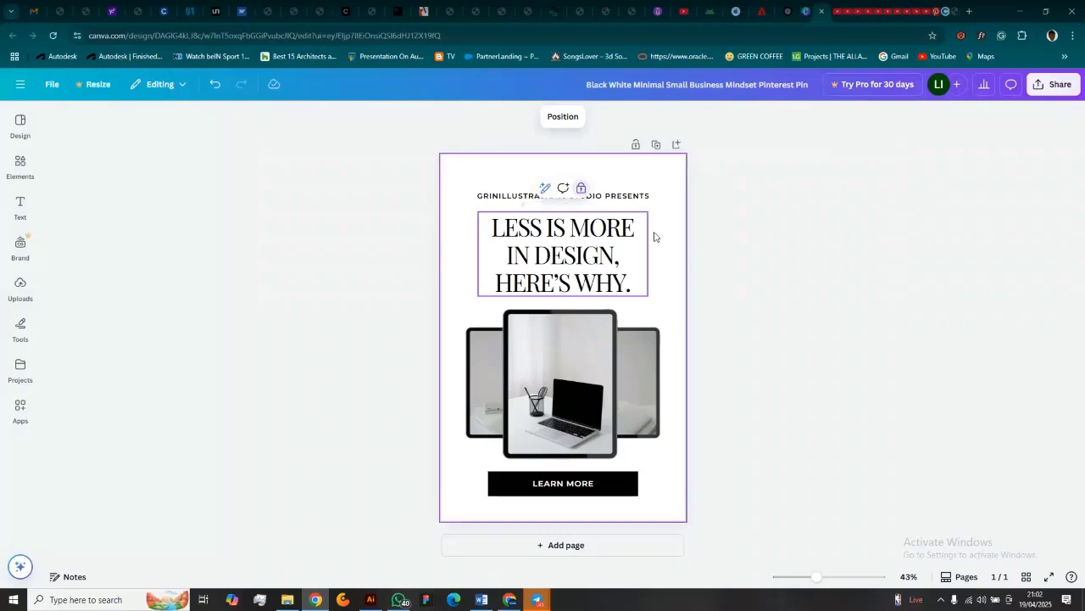
click(634, 198)
drag(607, 201, 604, 195)
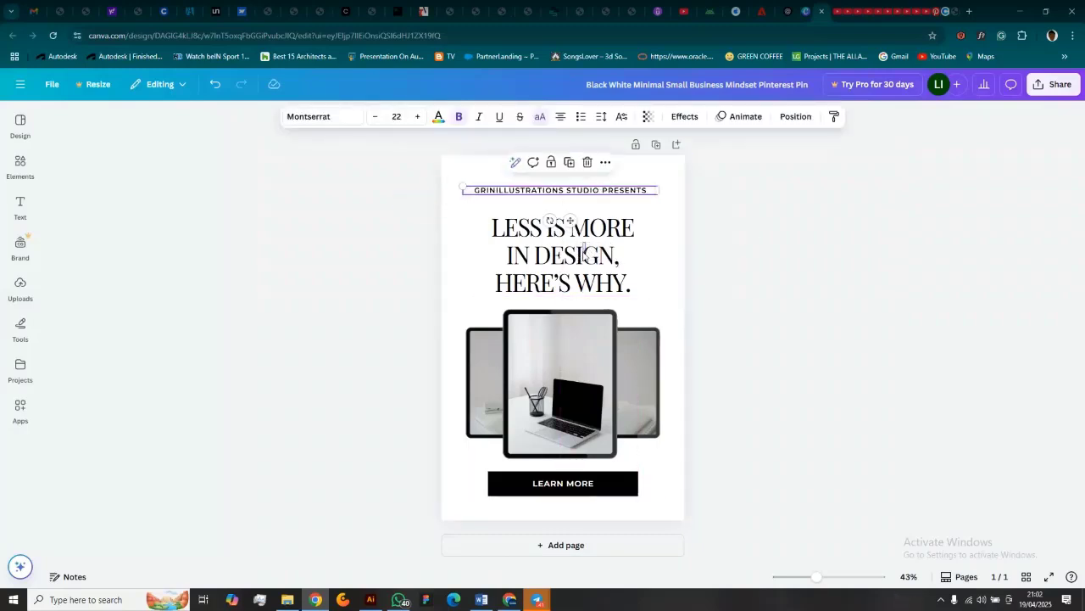
key(Escape)
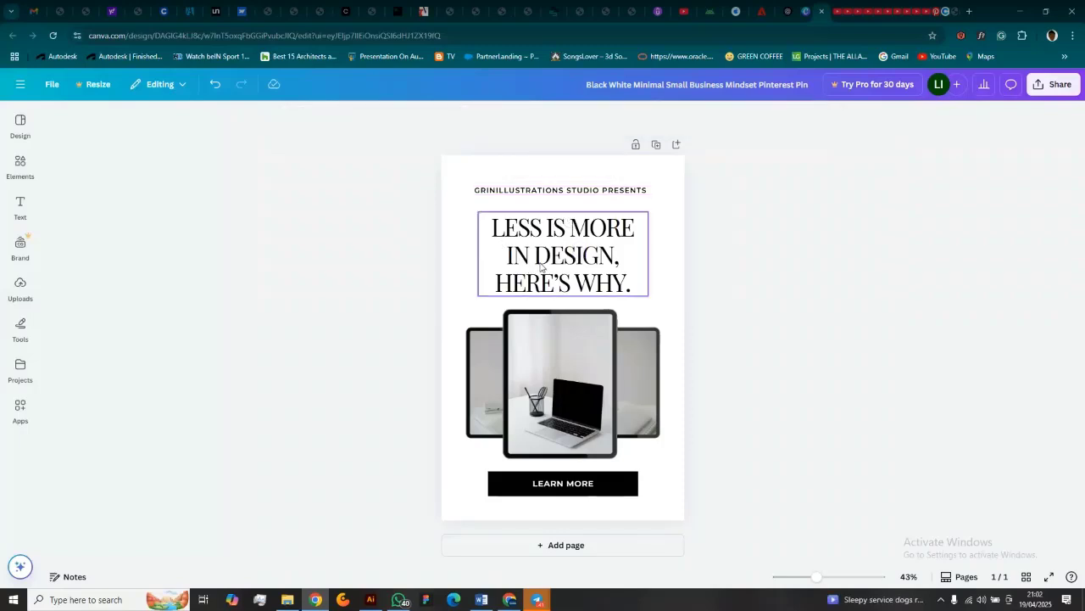
Duplicate the finished page and compare the copy with the original.
click(656, 146)
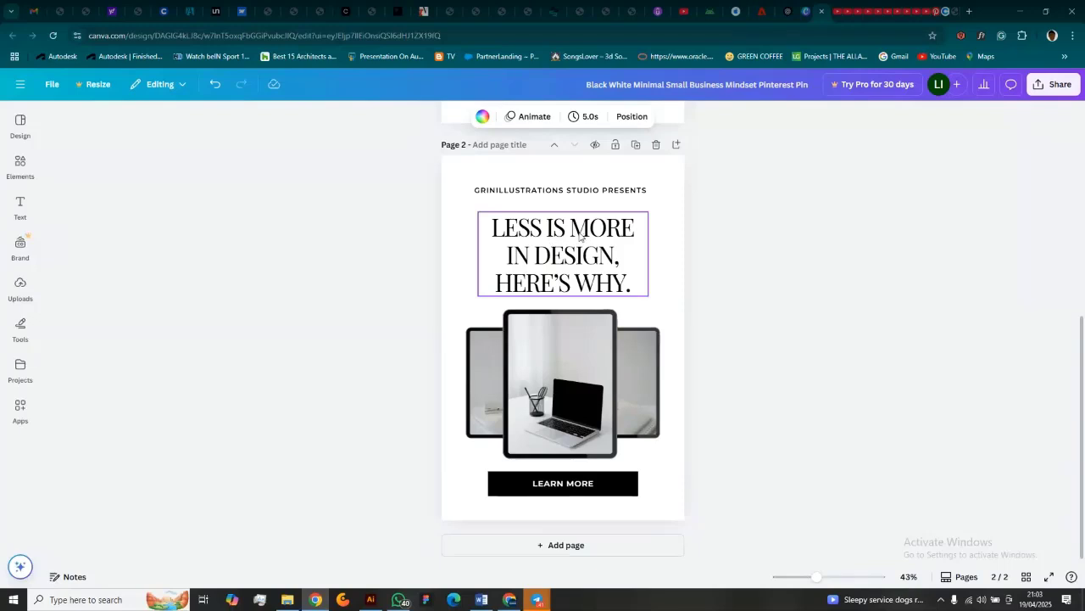
scroll(633, 274, up, 3)
scroll(568, 271, down, 3)
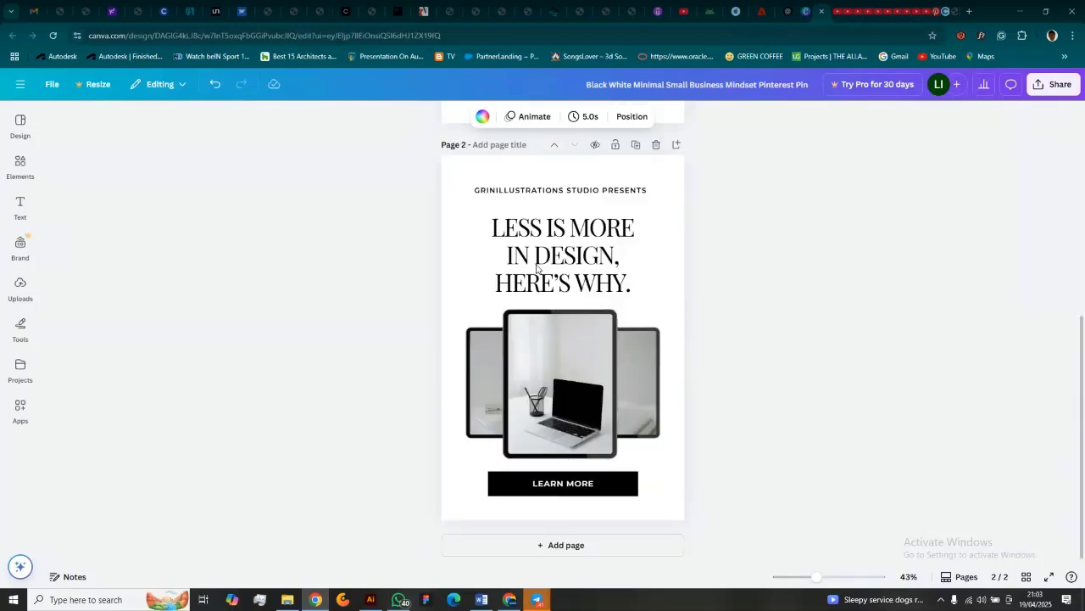
scroll(569, 271, up, 5)
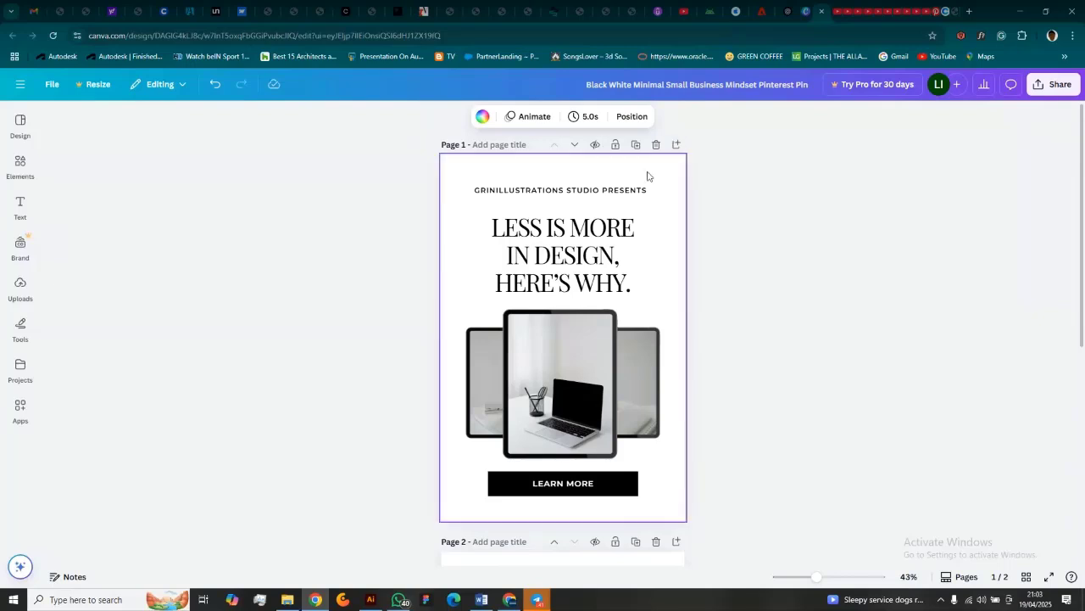
Set the background color of the duplicated page 2 to black.
scroll(559, 339, down, 5)
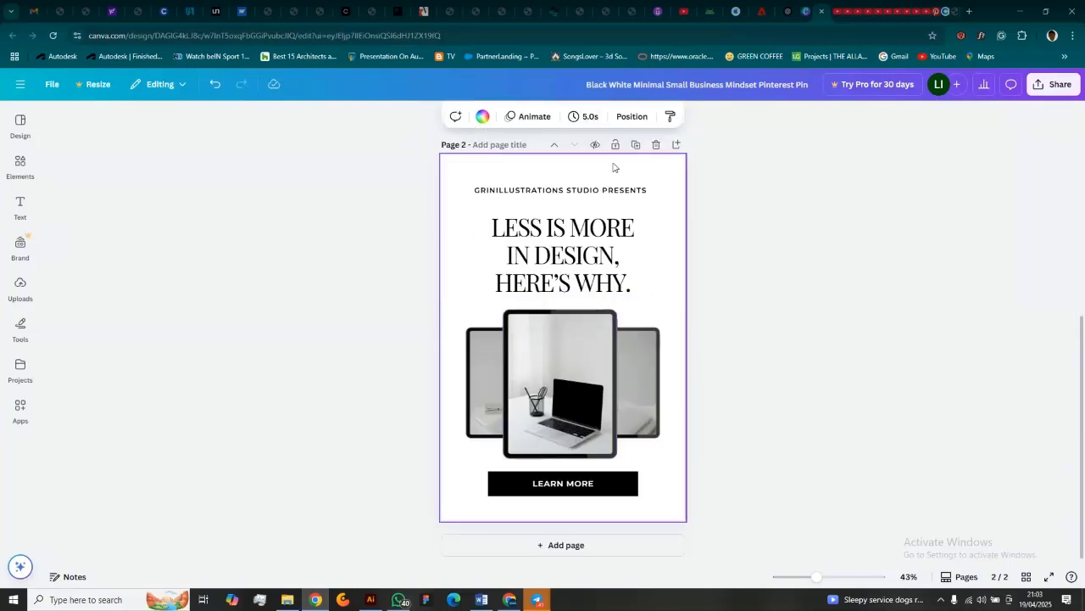
click(483, 116)
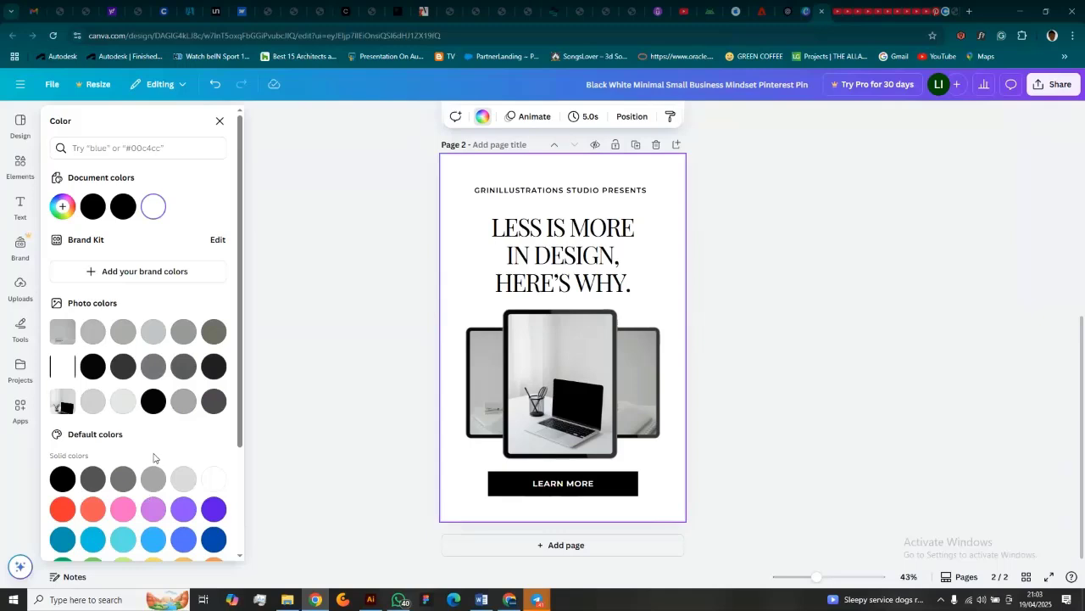
click(155, 405)
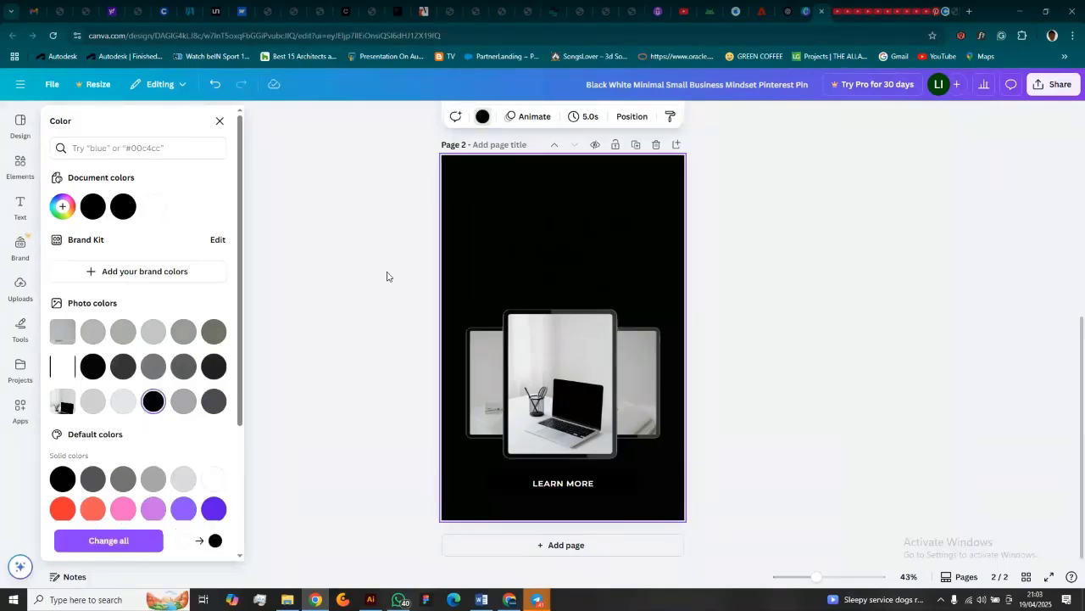
Unlock the headline text on page 2 and open its text color choices.
click(560, 264)
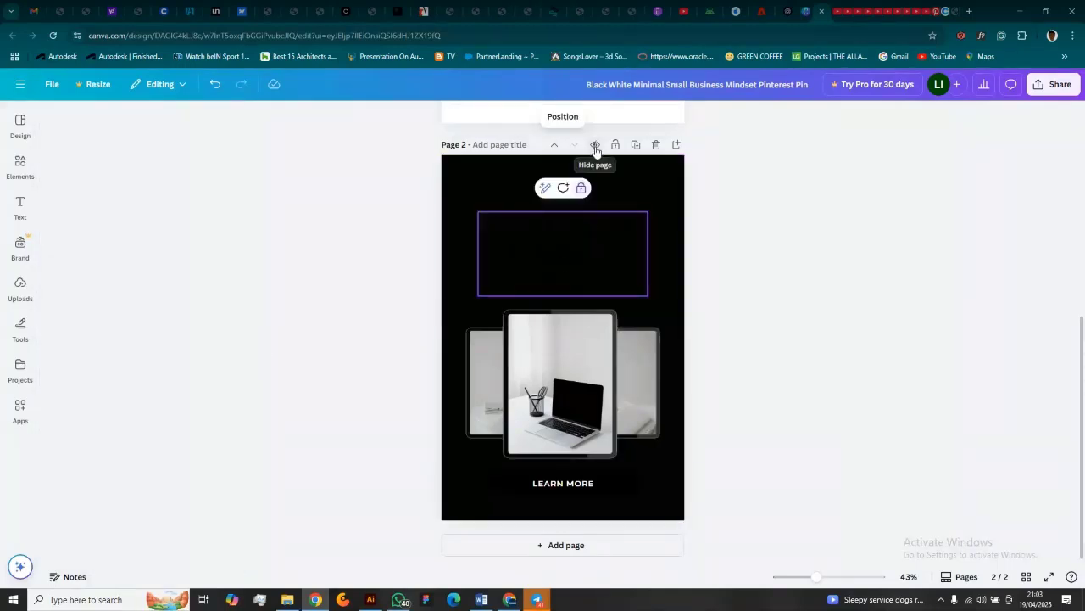
click(575, 251)
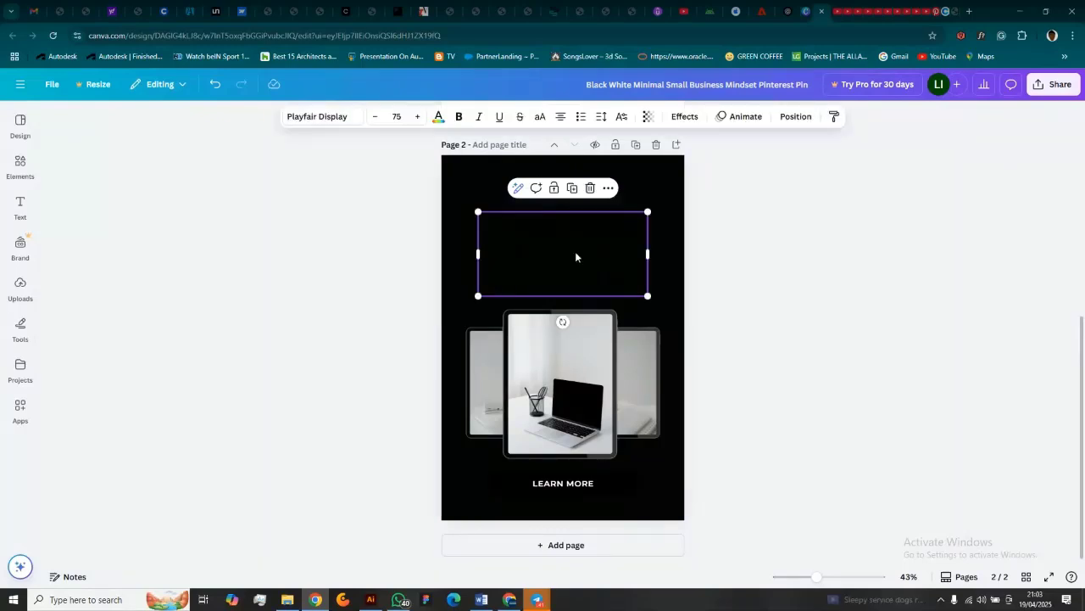
click(436, 123)
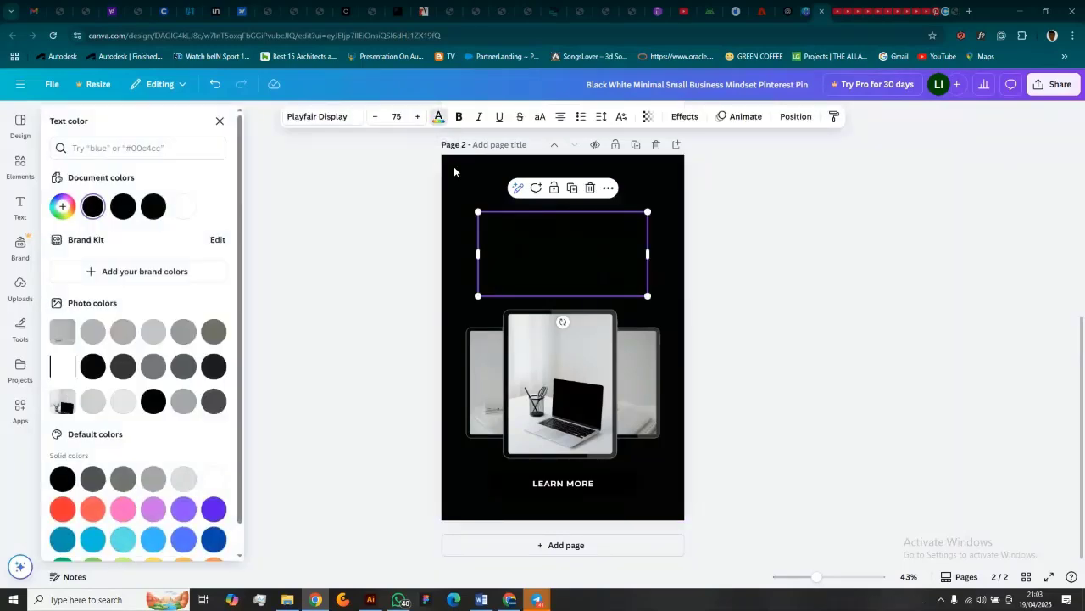
click(831, 286)
Compare the white original page 1 with the black-background page 2.
scroll(504, 280, up, 5)
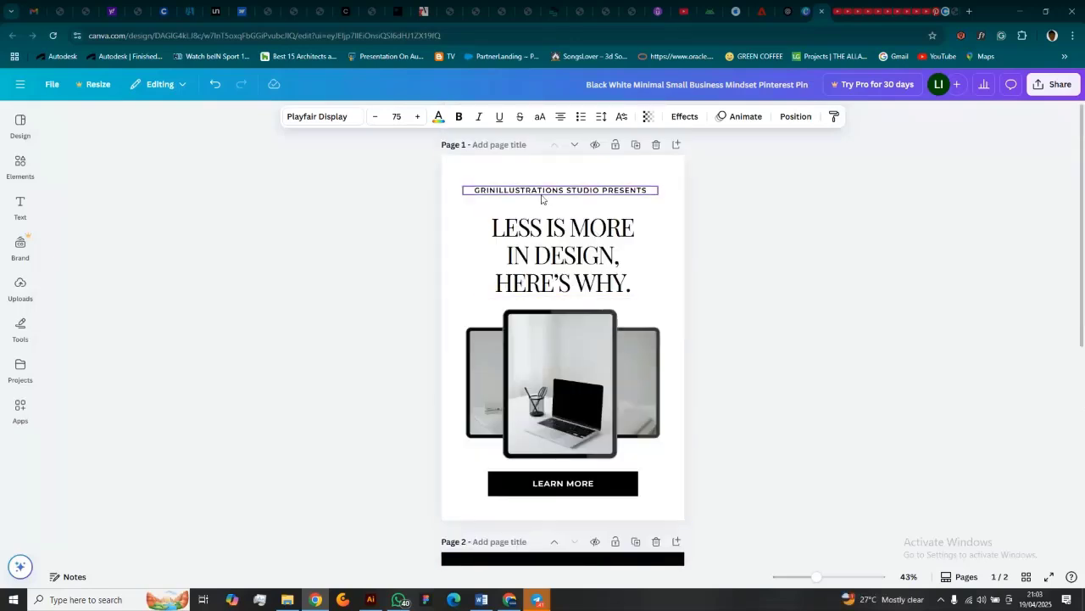
click(802, 201)
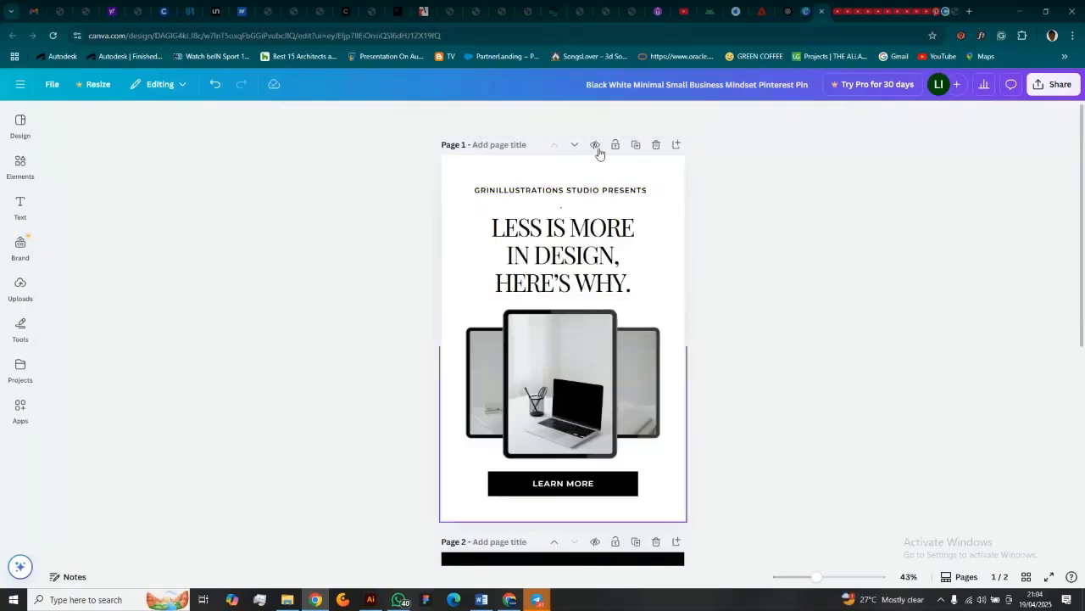
click(671, 194)
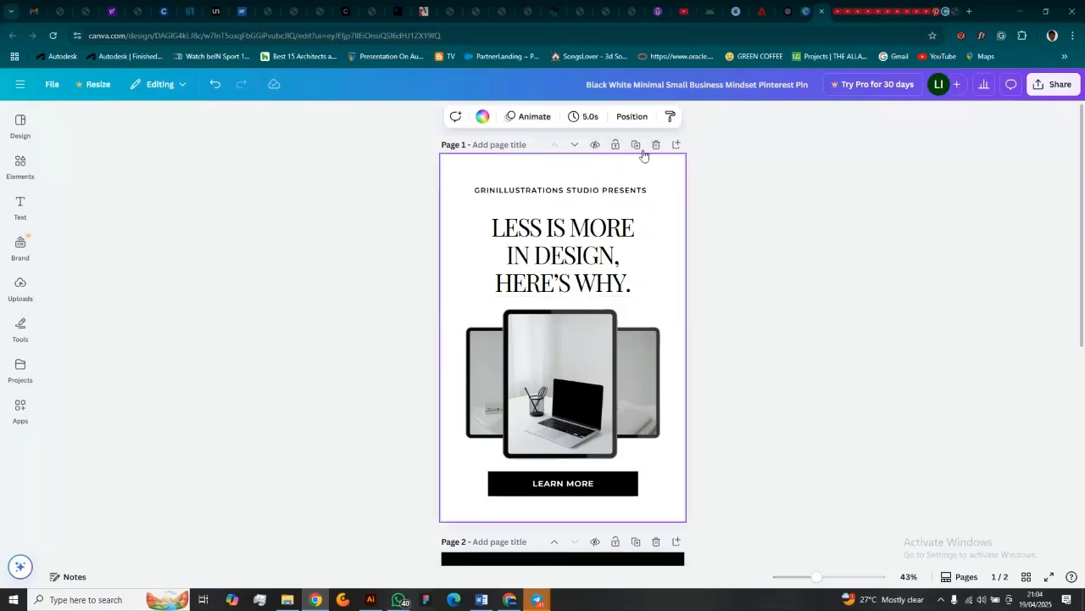
scroll(623, 303, down, 3)
scroll(606, 347, down, 2)
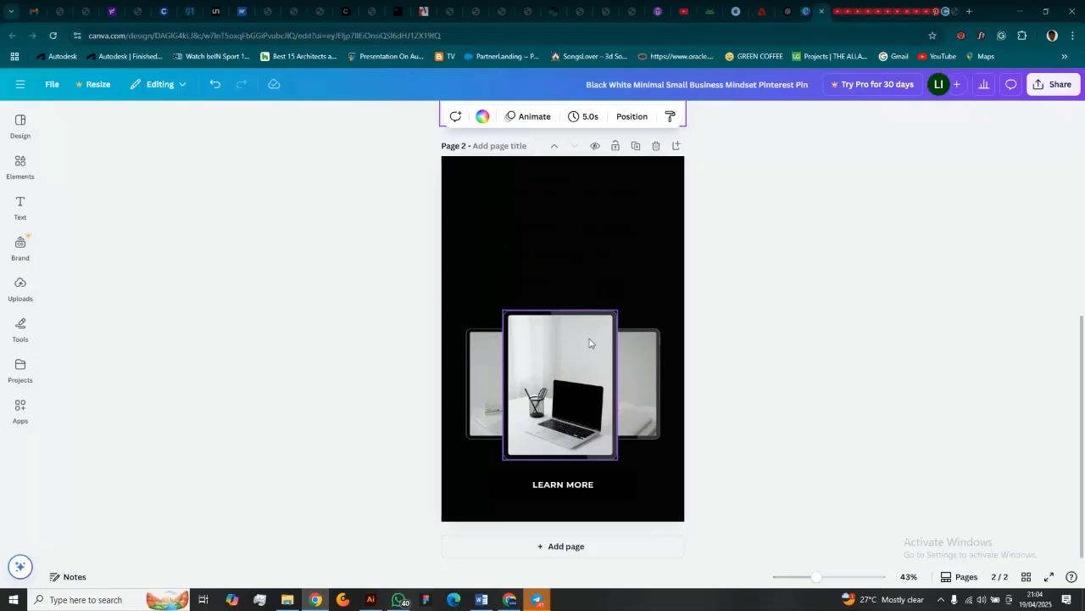
scroll(589, 333, up, 1)
Change the "LESS IS MORE IN DESIGN, HERE'S WHY." headline on page 2 to white.
click(568, 311)
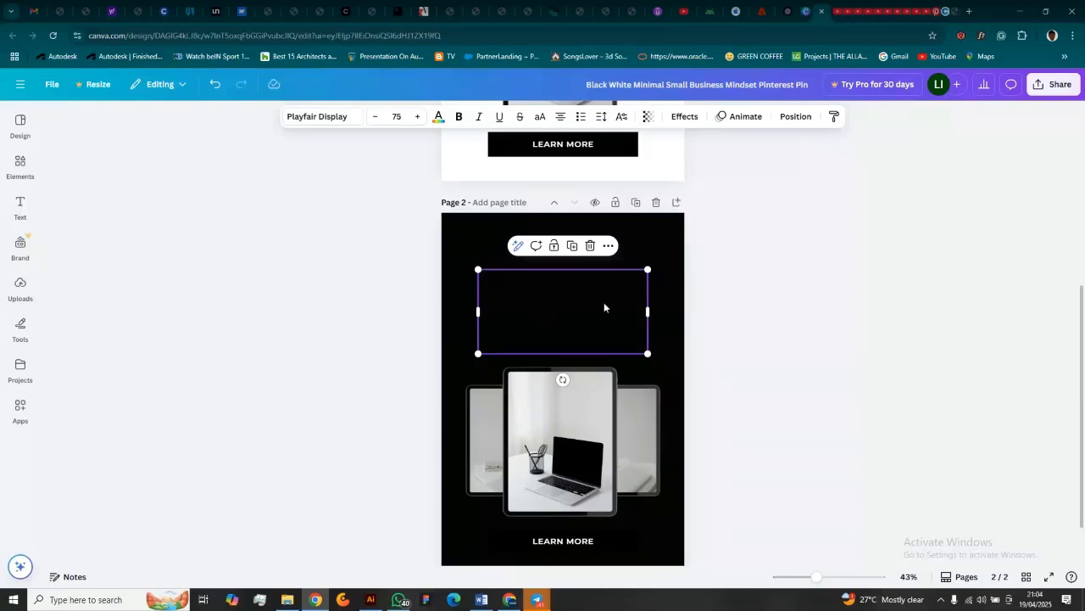
click(438, 119)
click(184, 206)
click(279, 300)
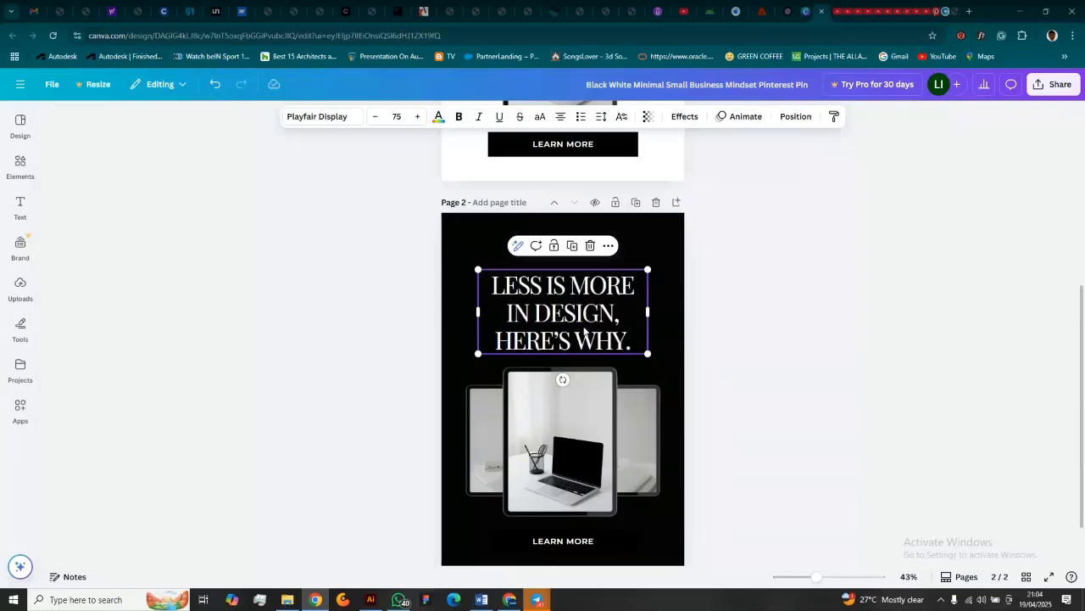
click(820, 419)
Change the "GRINILLUSTRATIONS STUDIO PRESENTS" line on page 2 to white.
scroll(692, 361, up, 4)
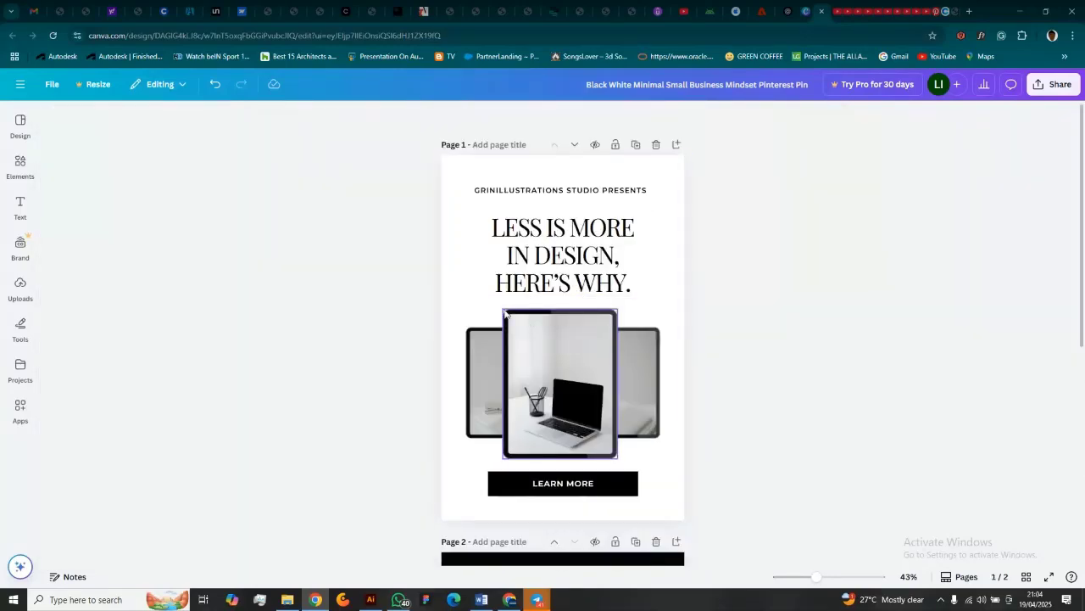
scroll(517, 369, down, 5)
click(568, 192)
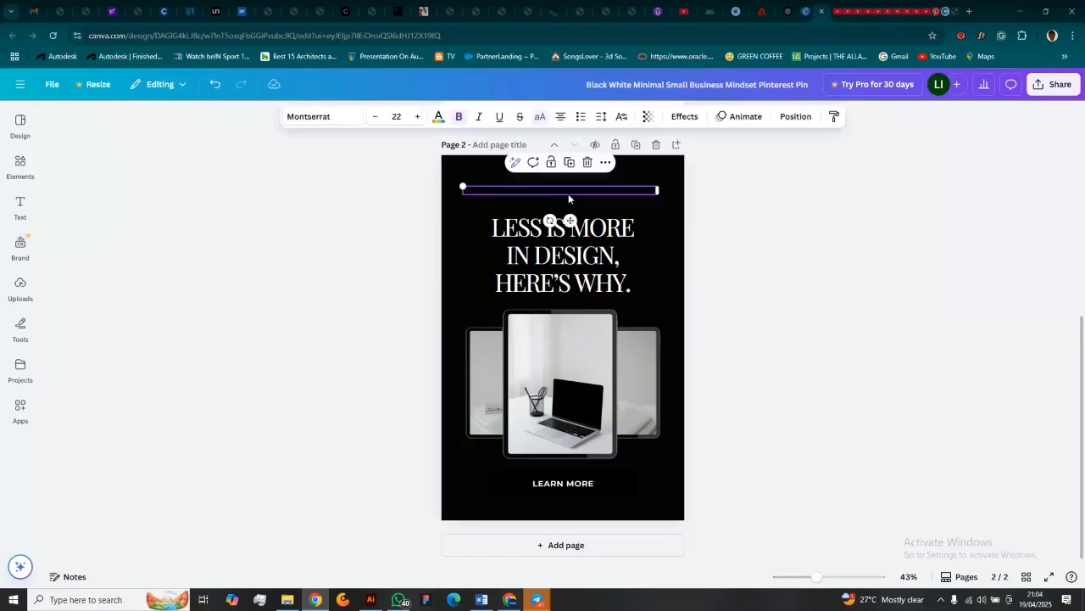
click(438, 119)
click(184, 206)
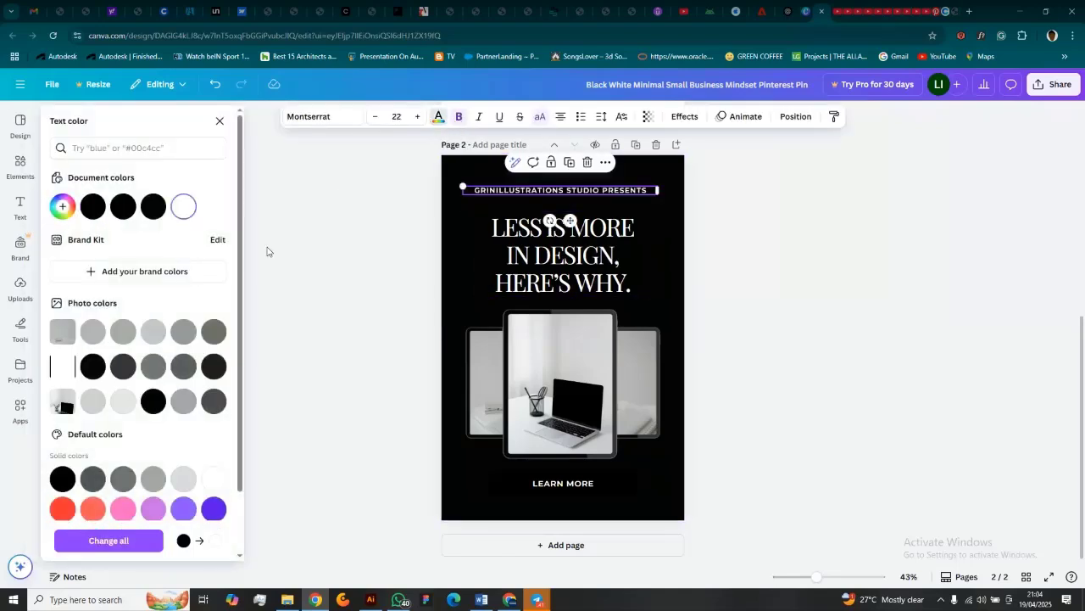
click(272, 251)
click(807, 450)
Set the fill of the "LEARN MORE" button on page 2 to white.
scroll(515, 450, up, 3)
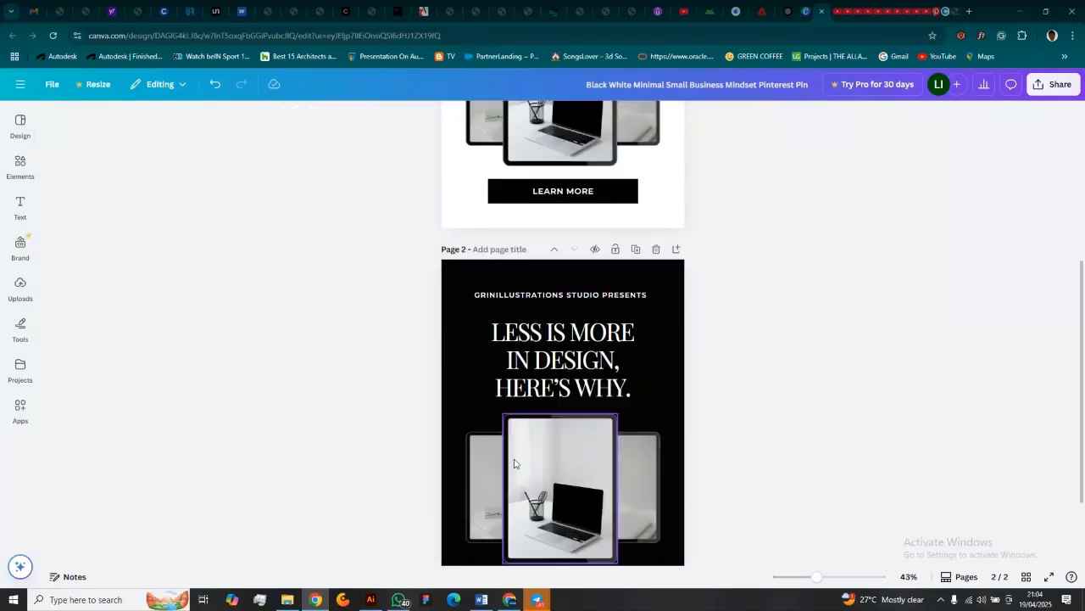
scroll(552, 462, down, 3)
click(620, 486)
scroll(580, 362, up, 4)
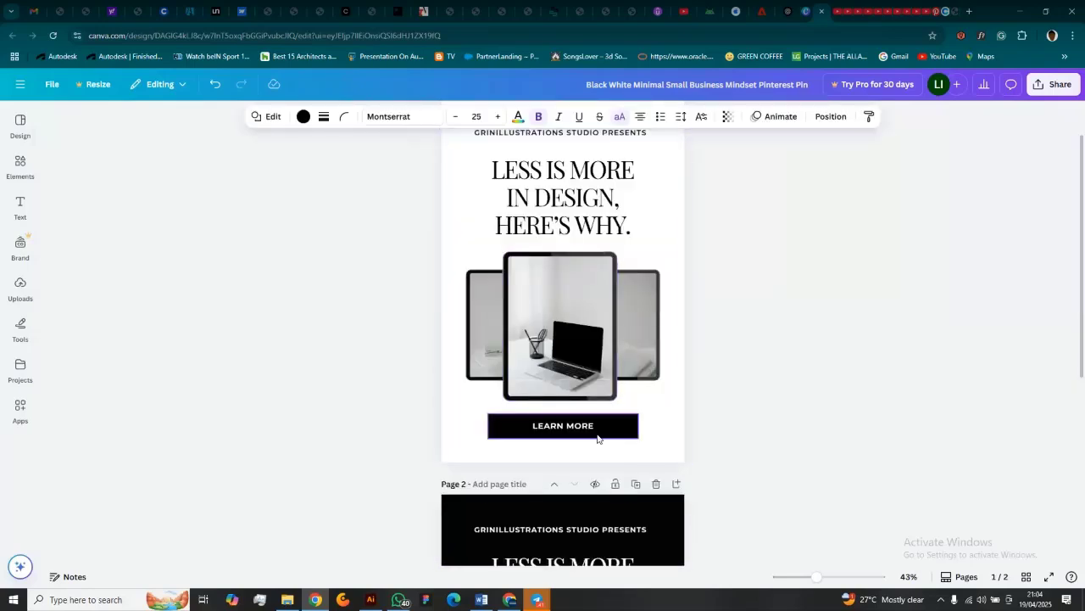
scroll(598, 437, down, 4)
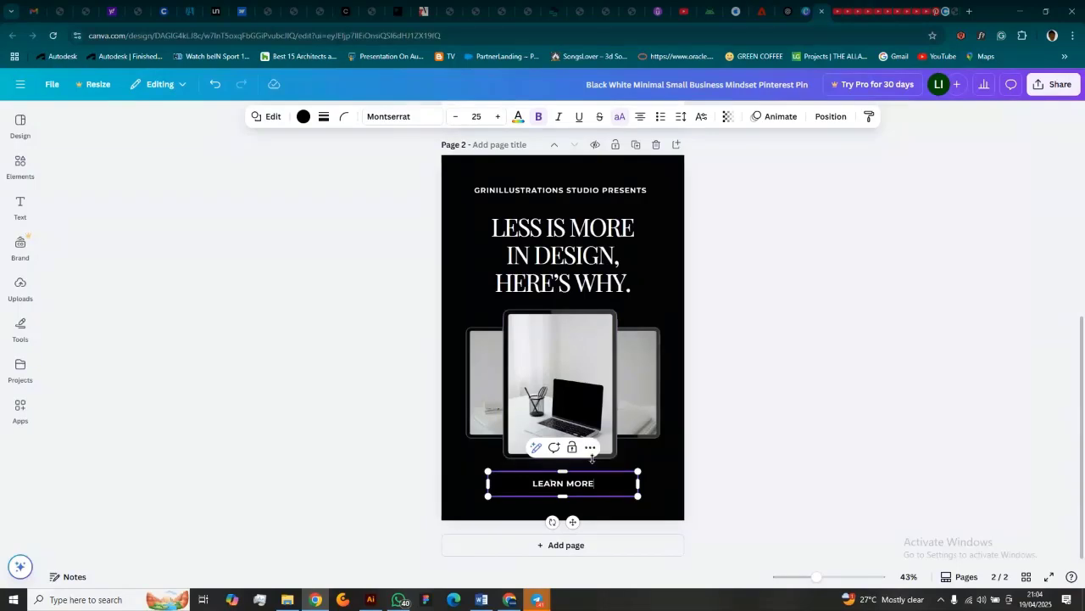
click(304, 116)
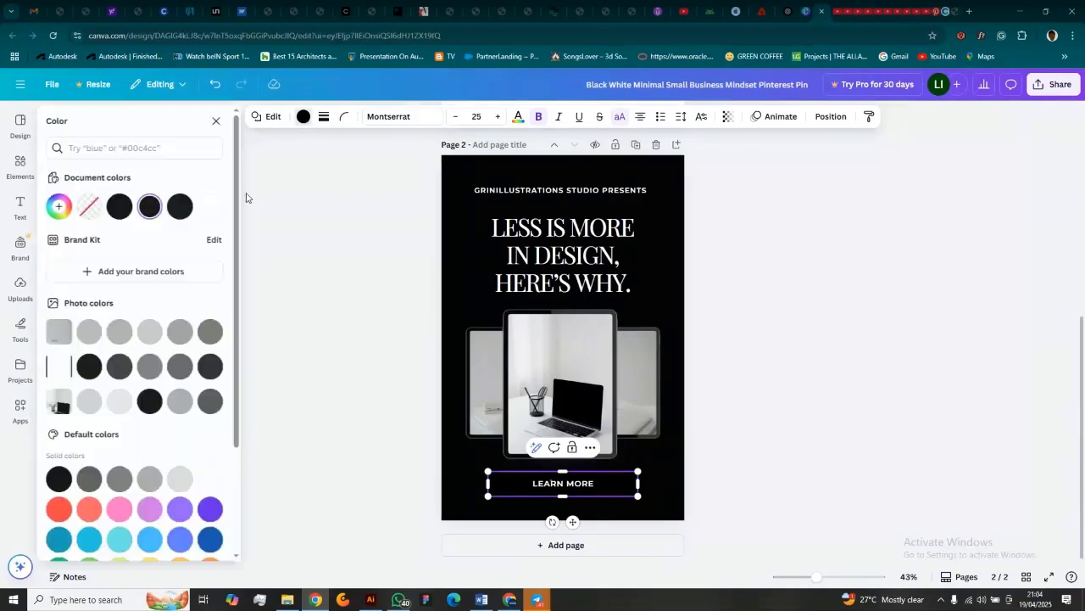
click(213, 206)
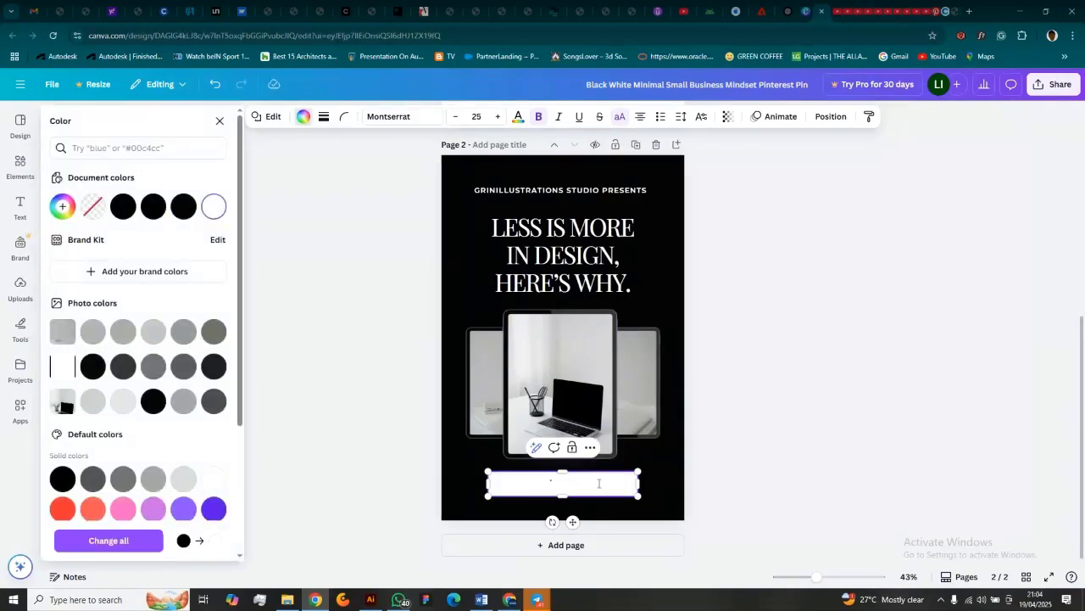
Change the "LEARN MORE" label text inside the page 2 button to black.
drag(598, 483, 533, 483)
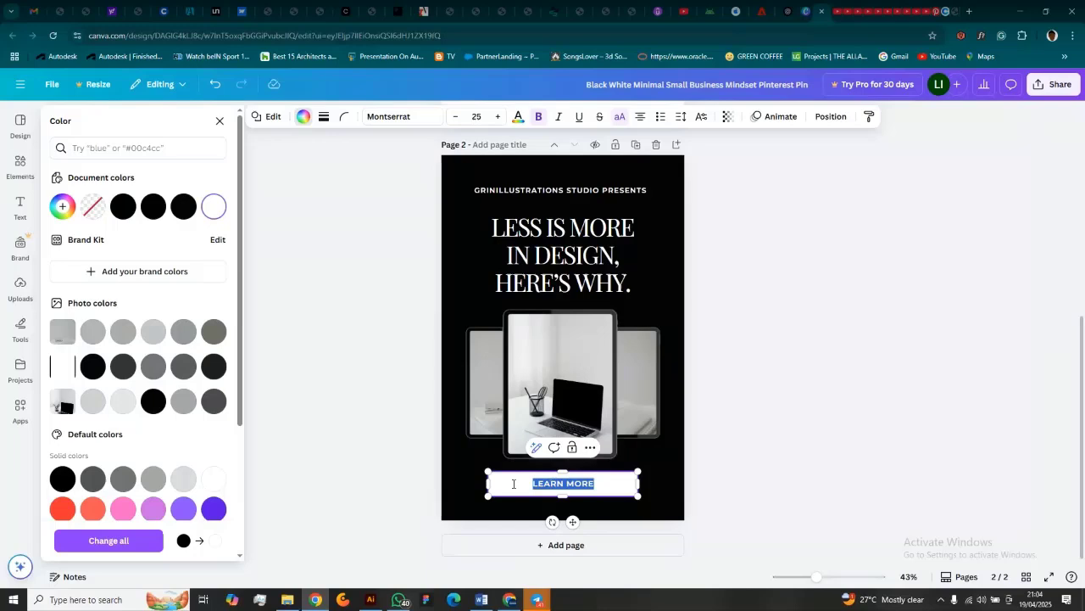
click(518, 118)
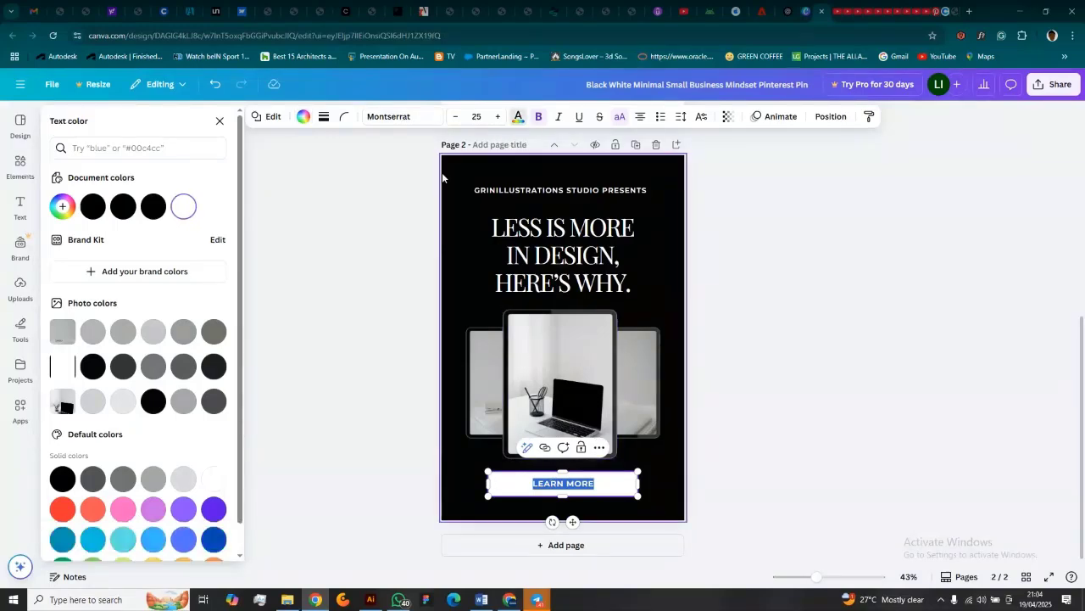
click(123, 206)
click(727, 412)
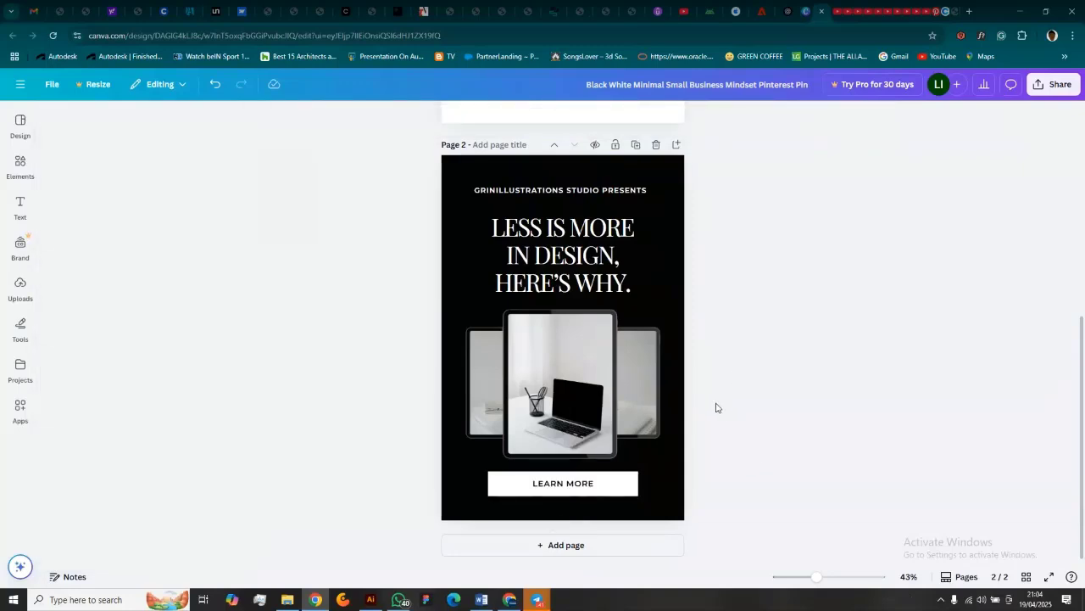
Compare the white page 1 design with the inverted black page 2 version.
scroll(716, 408, up, 5)
scroll(716, 408, down, 5)
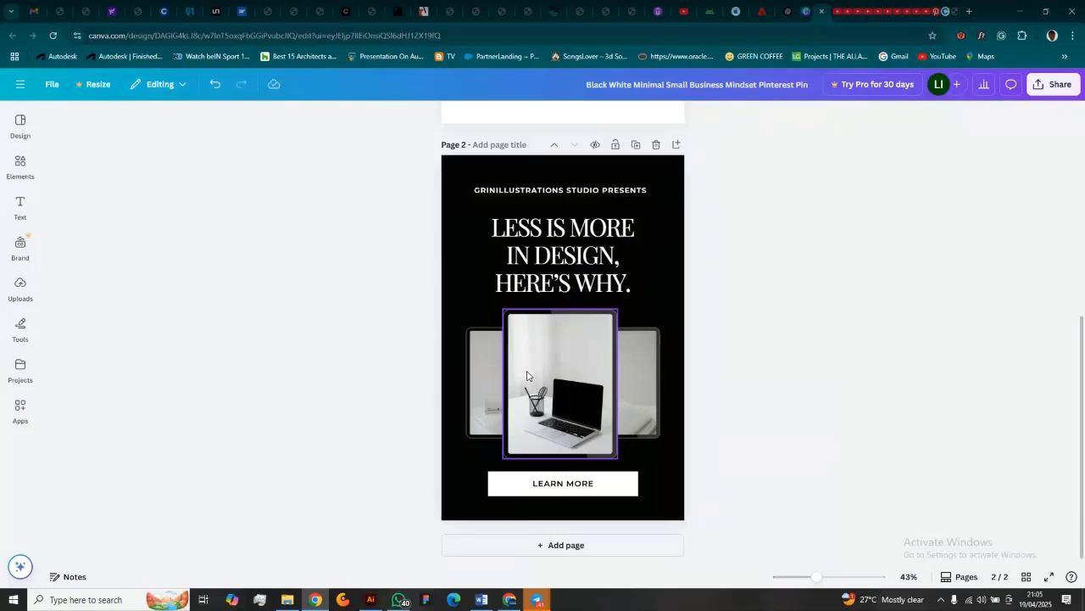
scroll(681, 363, up, 3)
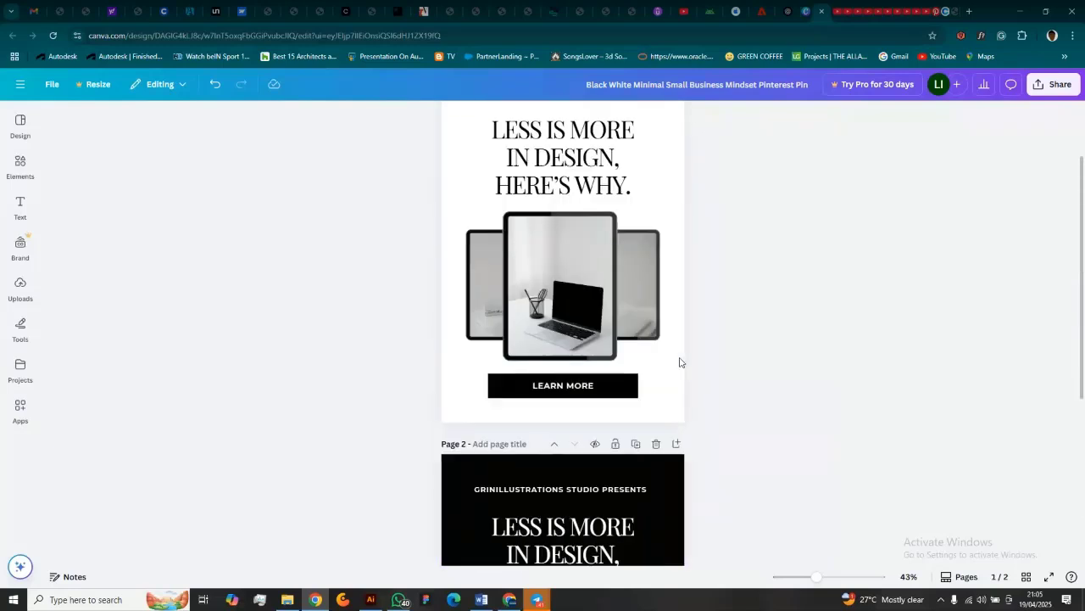
scroll(679, 362, up, 2)
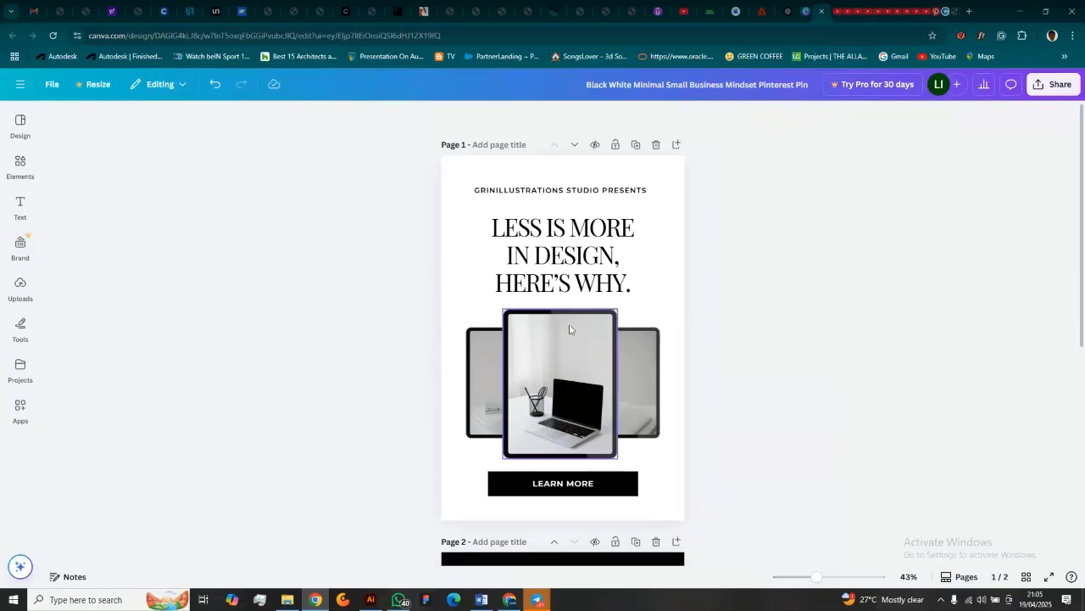
scroll(569, 308, down, 1)
scroll(569, 308, down, 3)
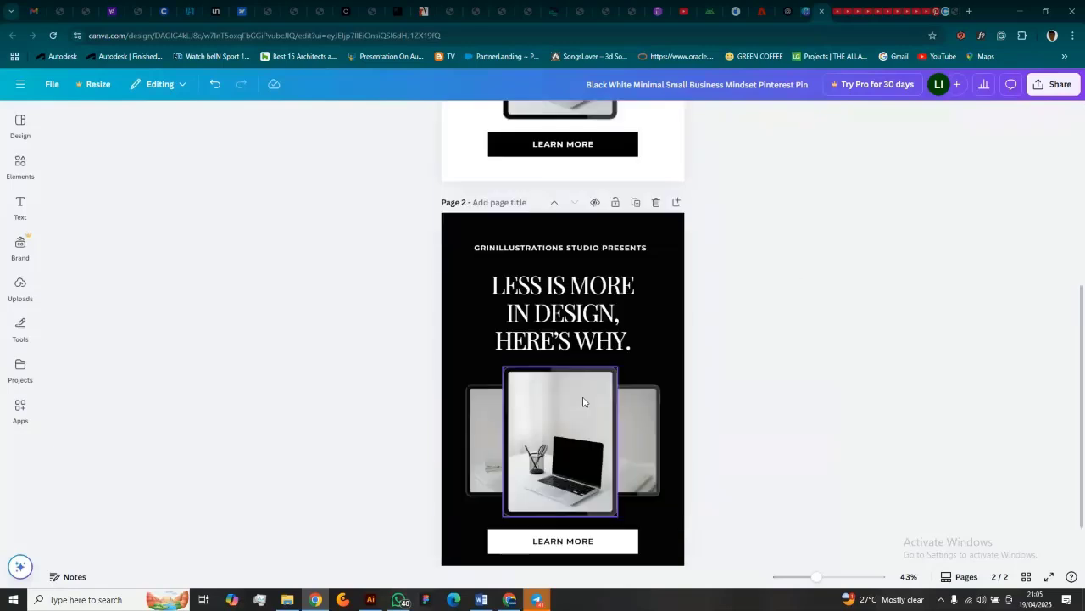
scroll(585, 398, up, 4)
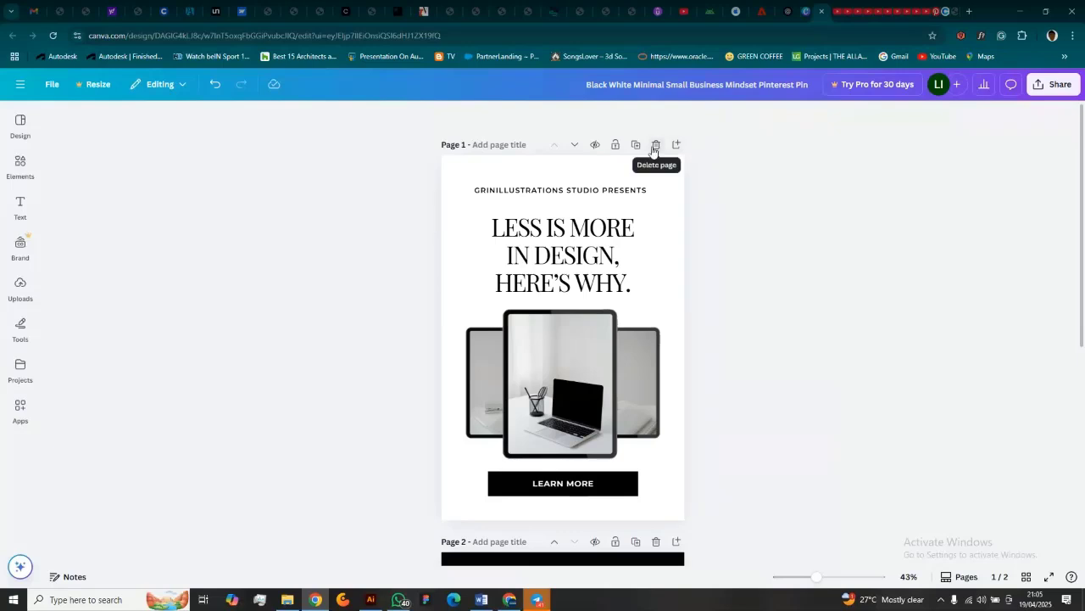
scroll(615, 342, down, 5)
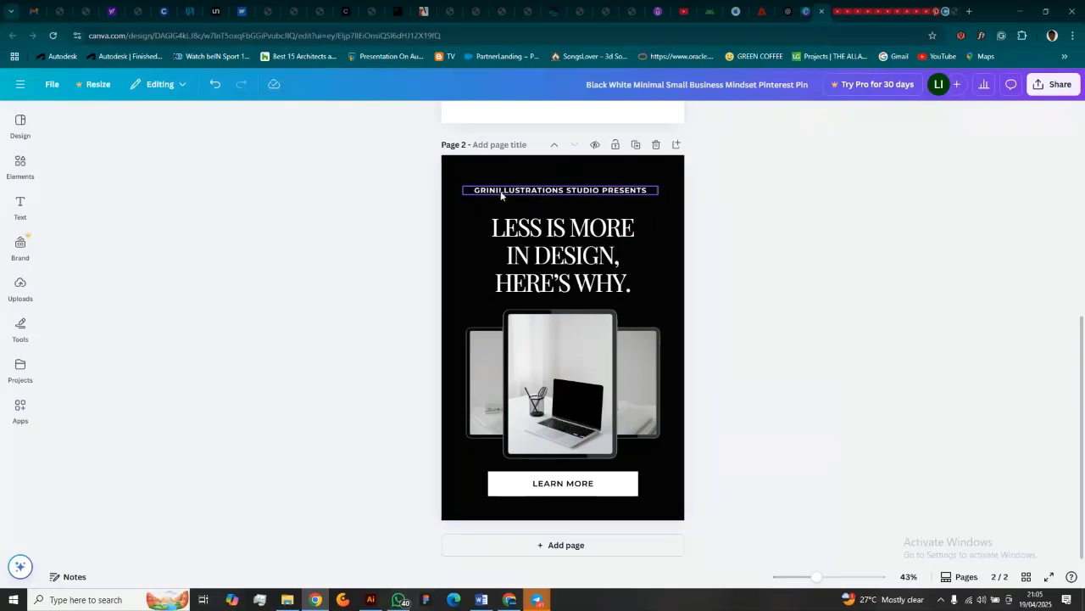
scroll(609, 341, up, 5)
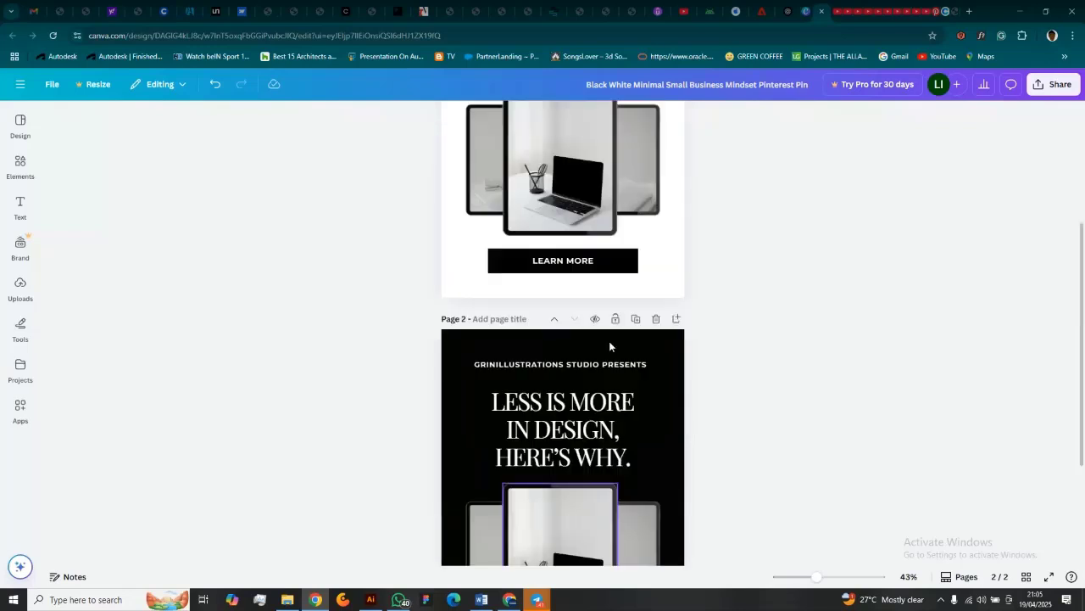
scroll(633, 316, down, 5)
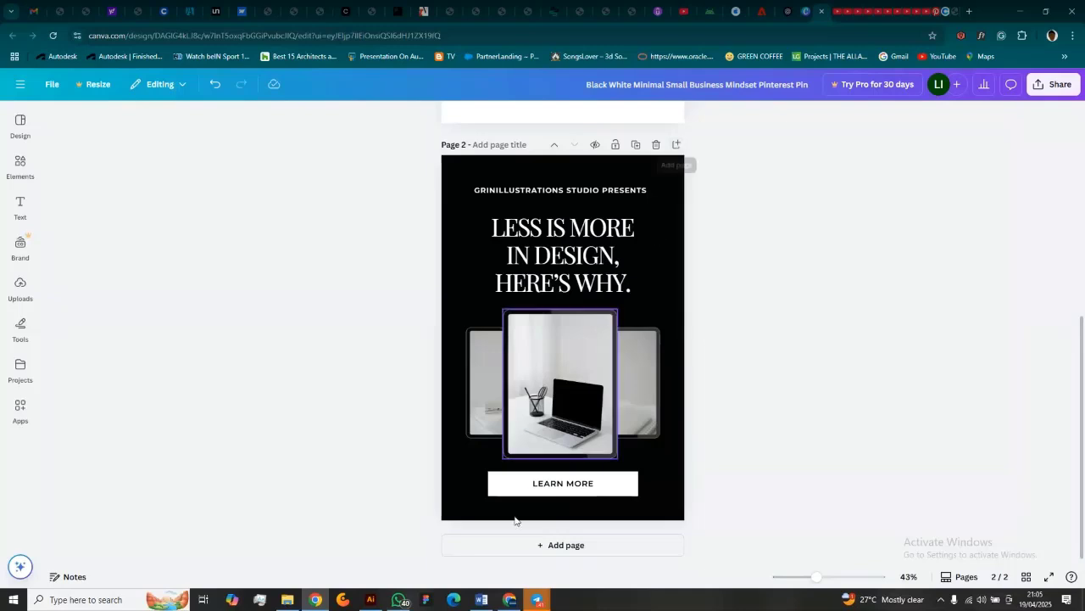
Add two blank pages to the design, one directly after page 2 and another at the end.
click(676, 148)
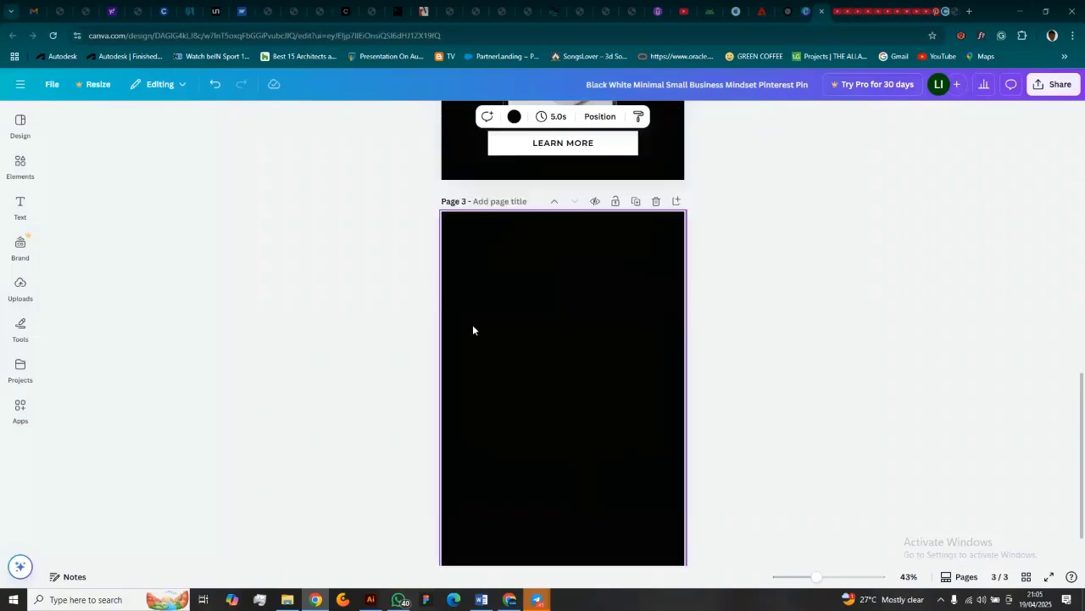
drag(844, 500, 351, 237)
scroll(608, 345, up, 4)
scroll(609, 349, down, 5)
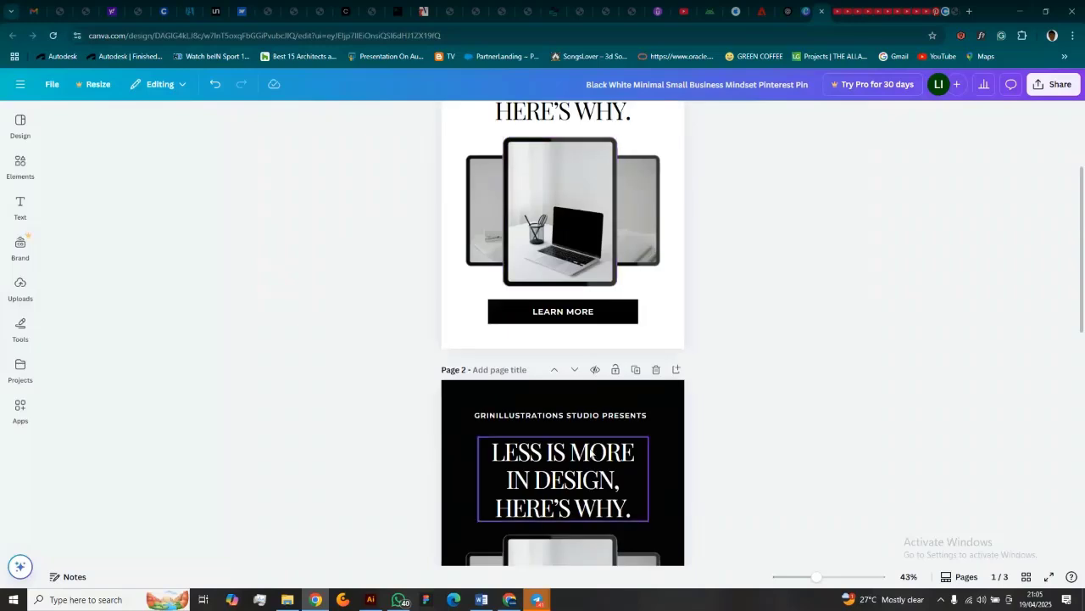
scroll(525, 296, up, 1)
scroll(605, 343, up, 3)
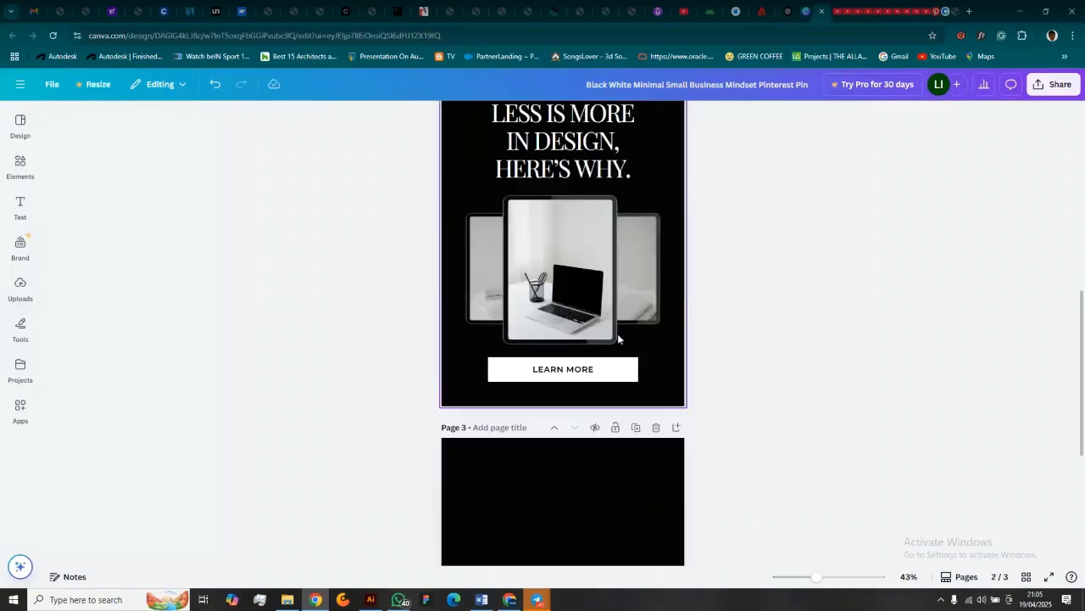
scroll(605, 343, down, 3)
click(590, 545)
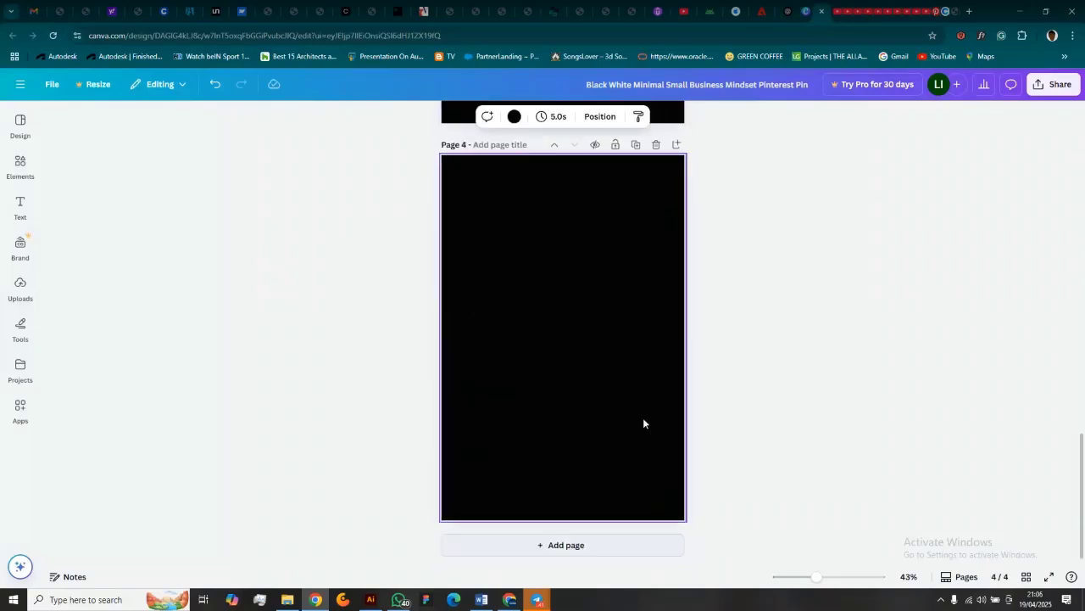
Change the background of the two blank black pages, page 3 and page 4, to light purple.
scroll(495, 443, up, 3)
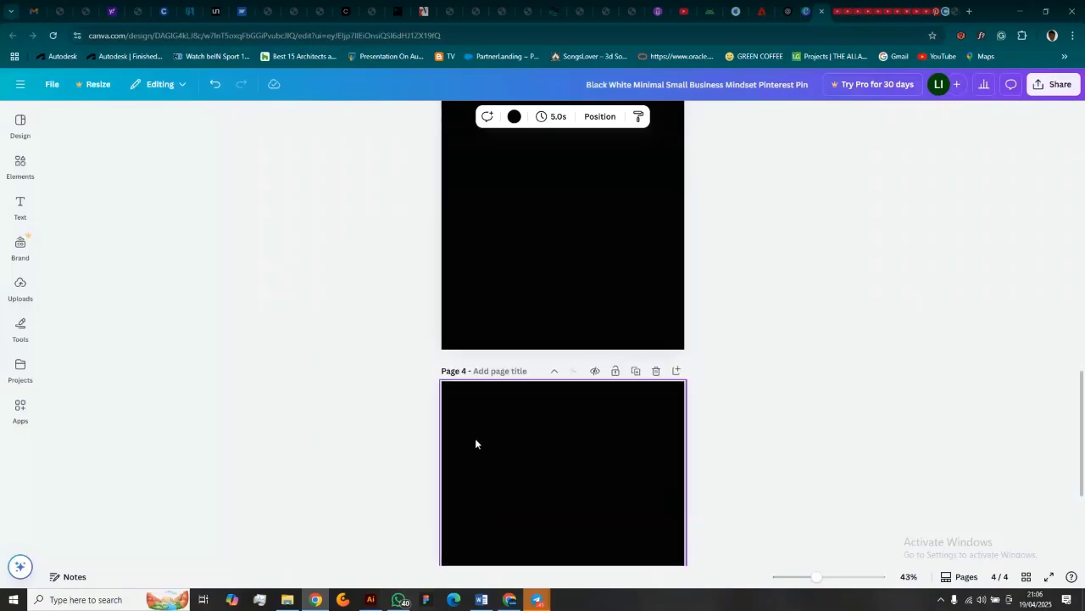
scroll(482, 449, up, 3)
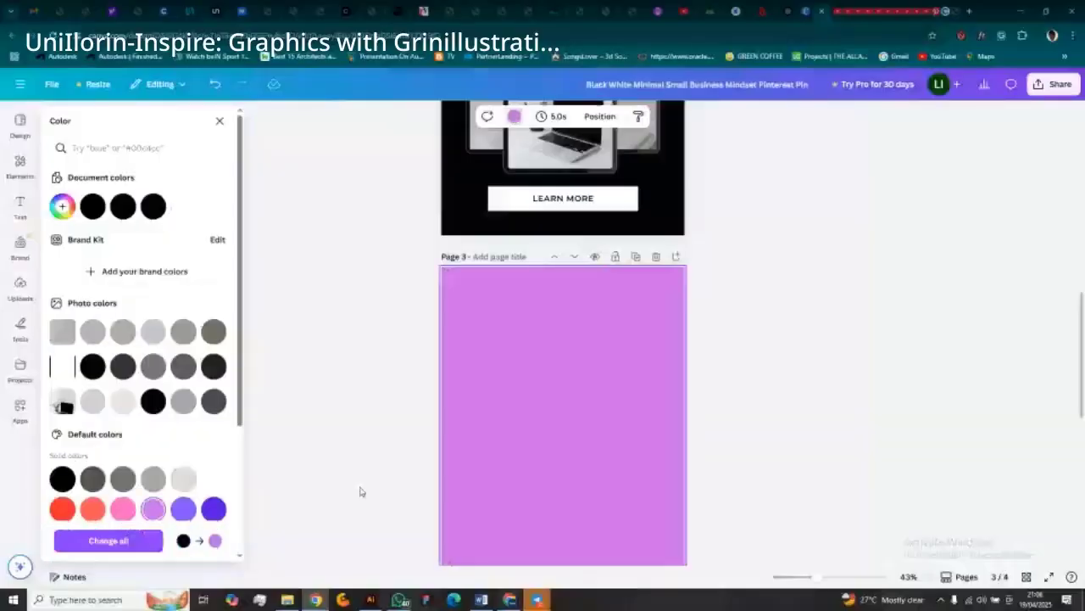
click(537, 388)
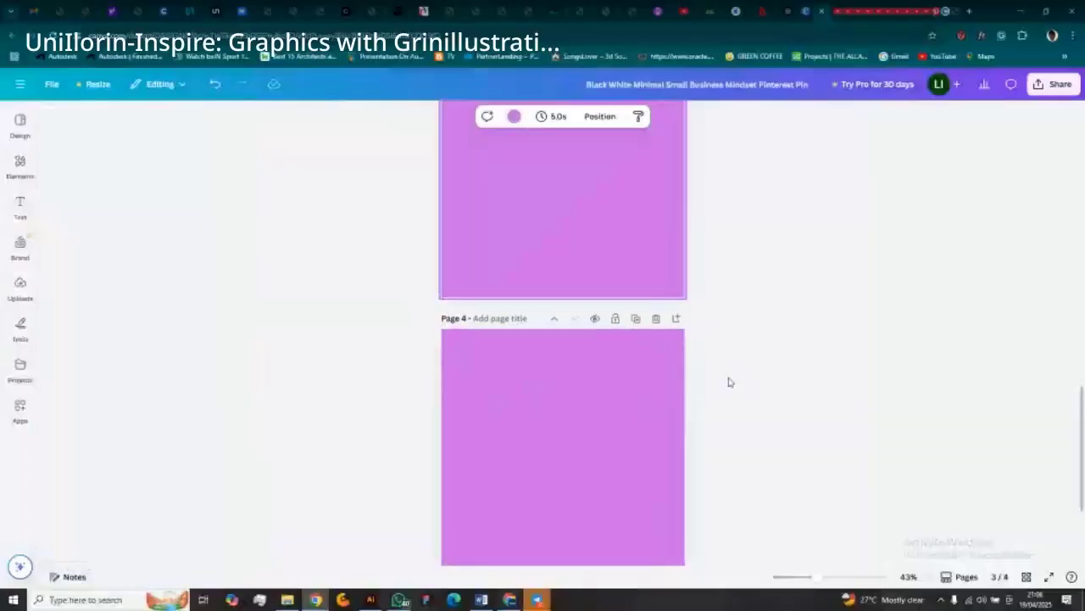
scroll(728, 382, up, 1)
scroll(467, 385, up, 2)
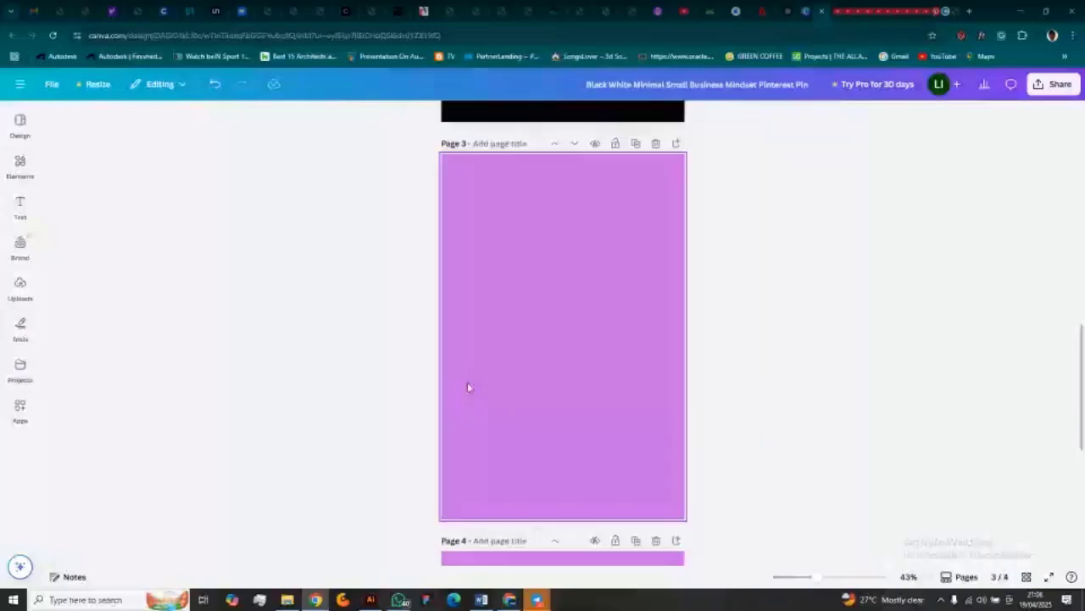
scroll(467, 384, down, 2)
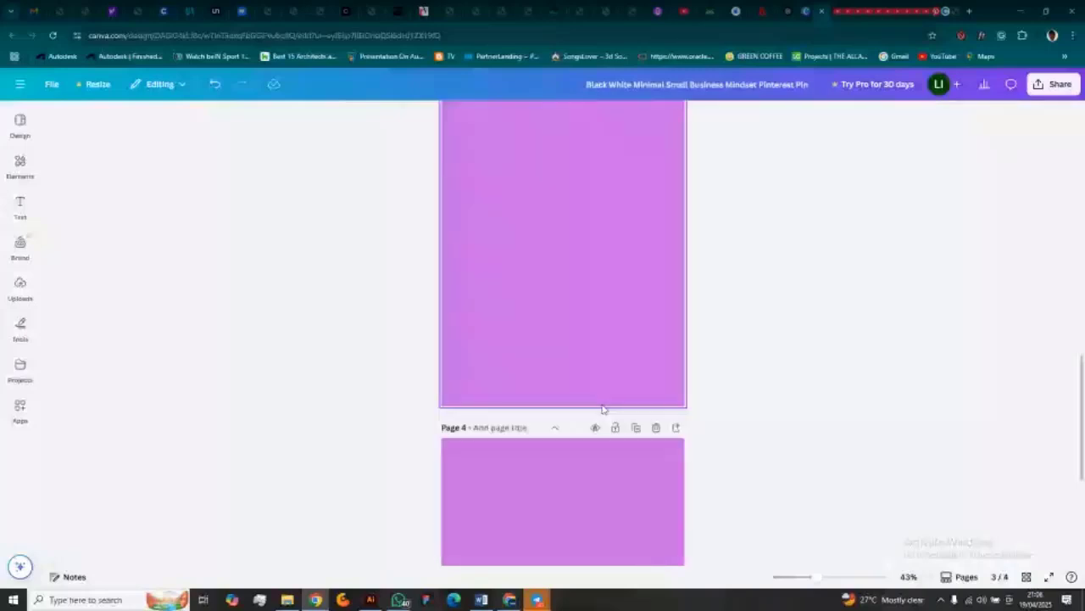
Delete the two blank purple pages, page 4 and page 3, from the design.
click(656, 428)
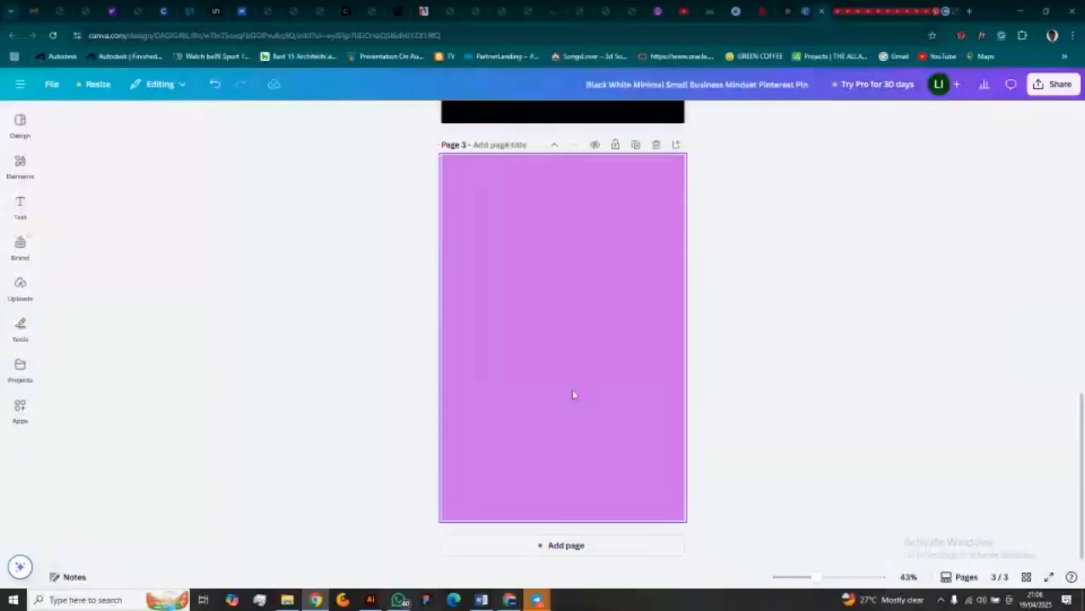
scroll(573, 394, up, 2)
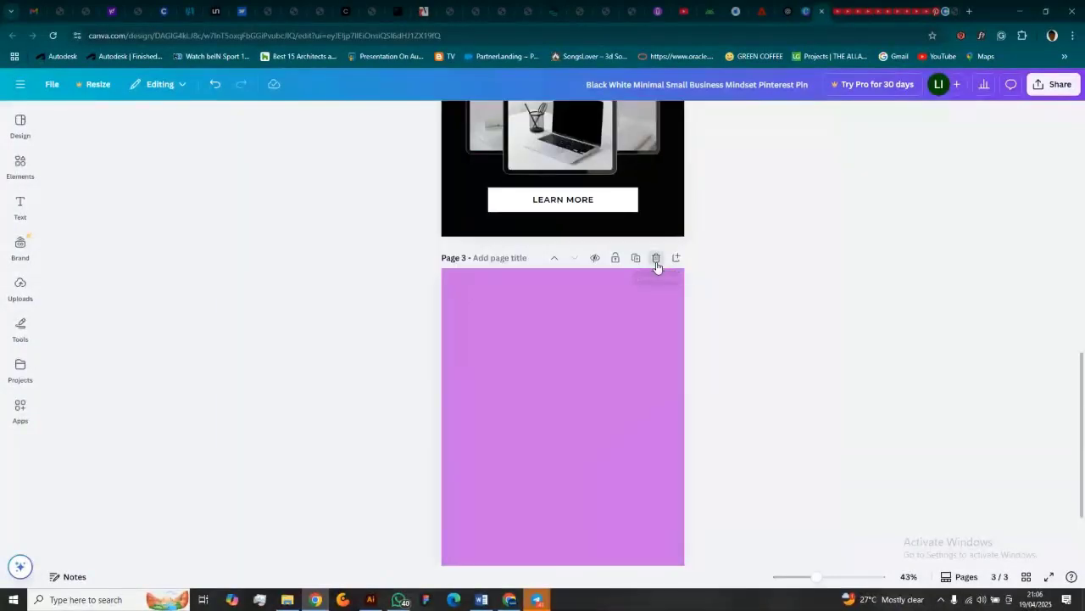
click(654, 265)
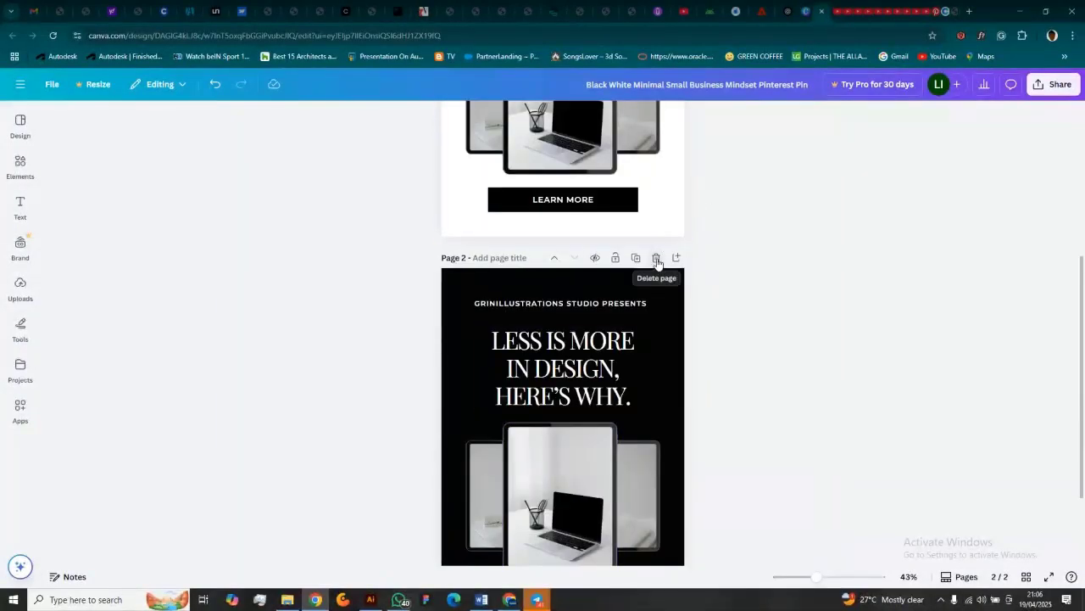
Hide page 2 with the black version of the design.
click(594, 260)
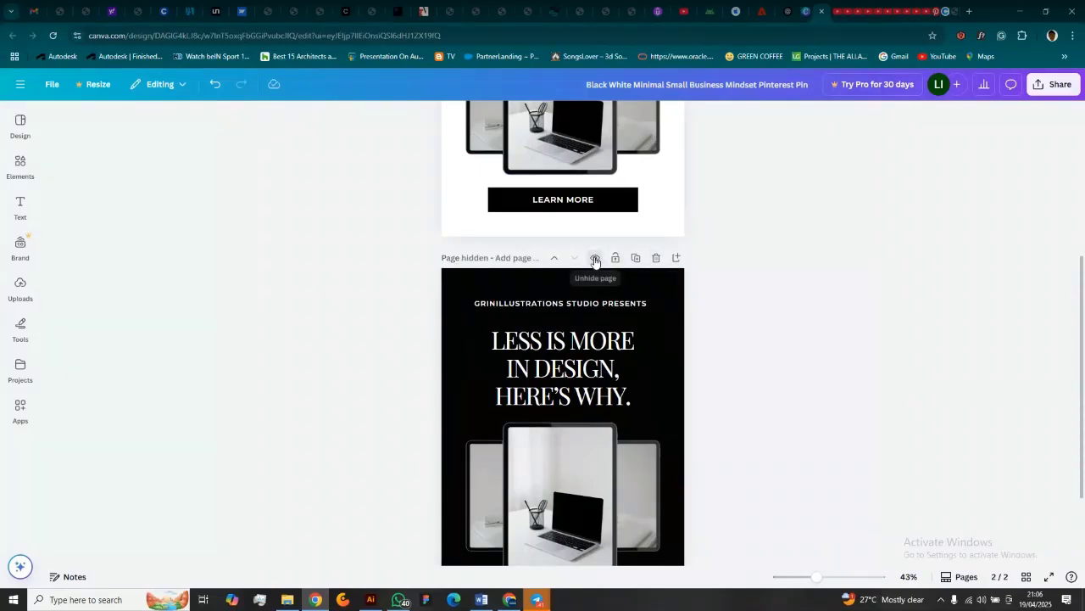
click(595, 259)
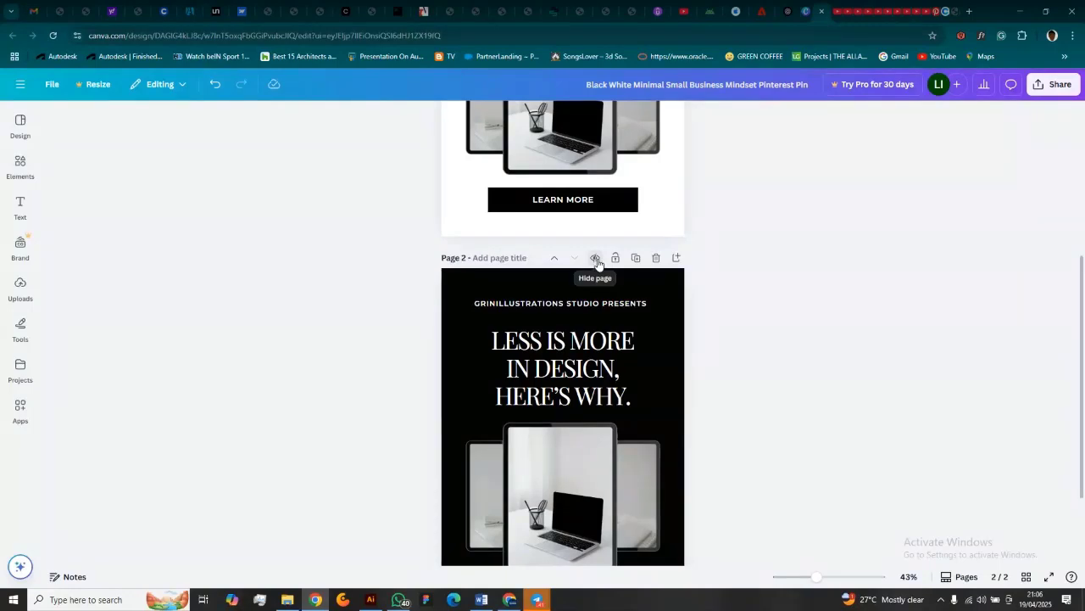
click(596, 259)
scroll(618, 373, up, 3)
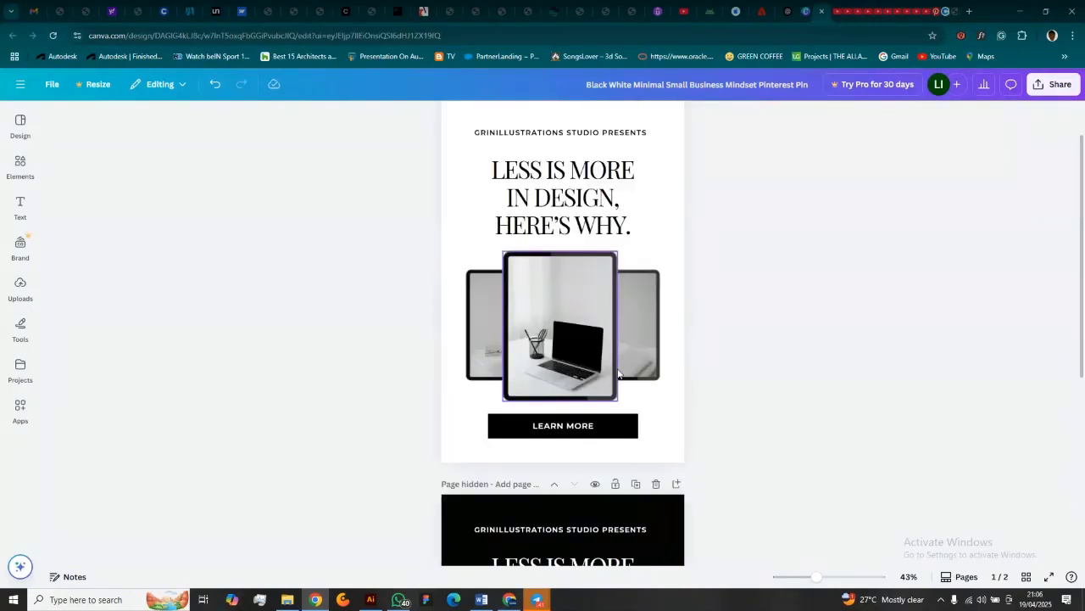
Check the page selection in the PNG download settings while page 2 is hidden.
click(1053, 84)
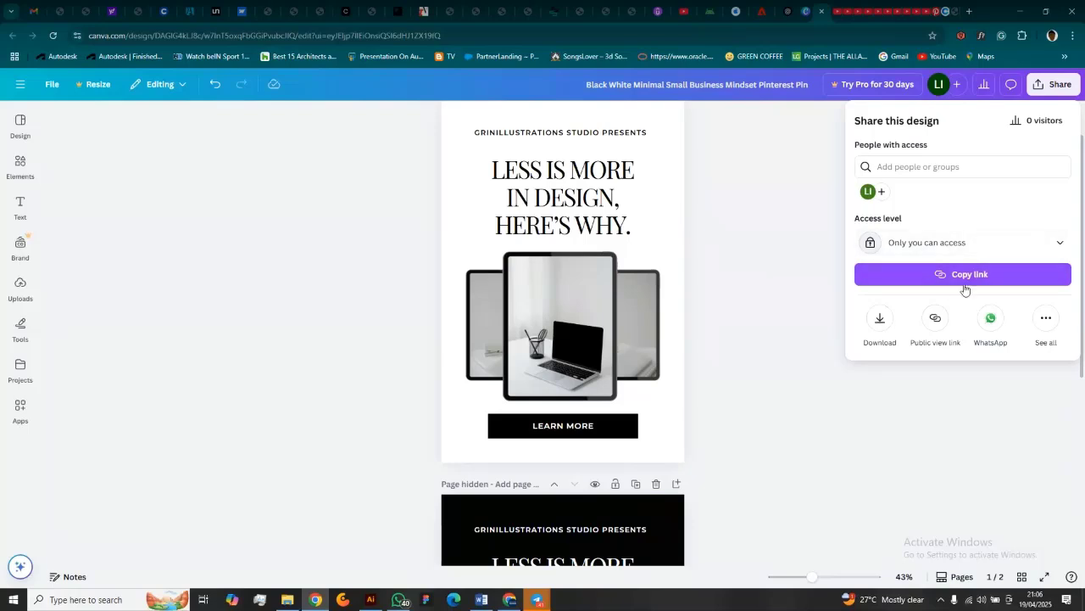
click(880, 316)
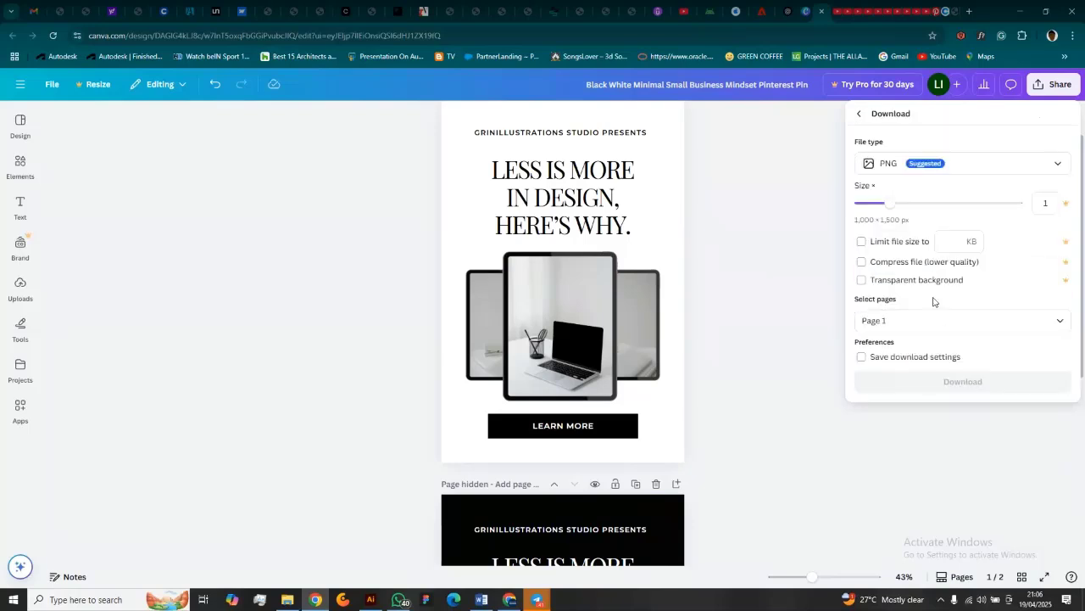
click(932, 320)
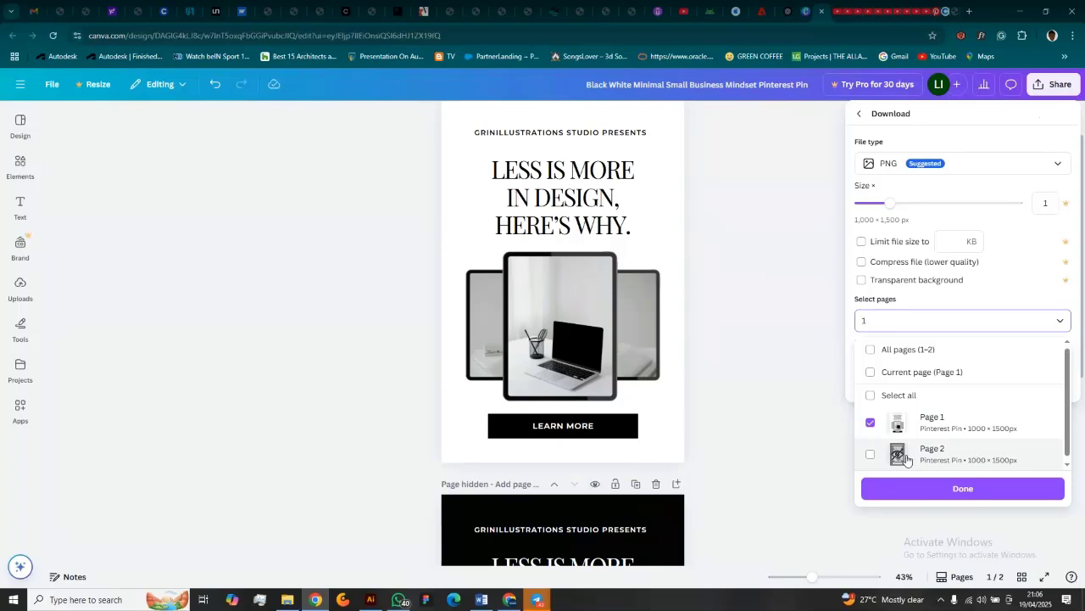
click(743, 465)
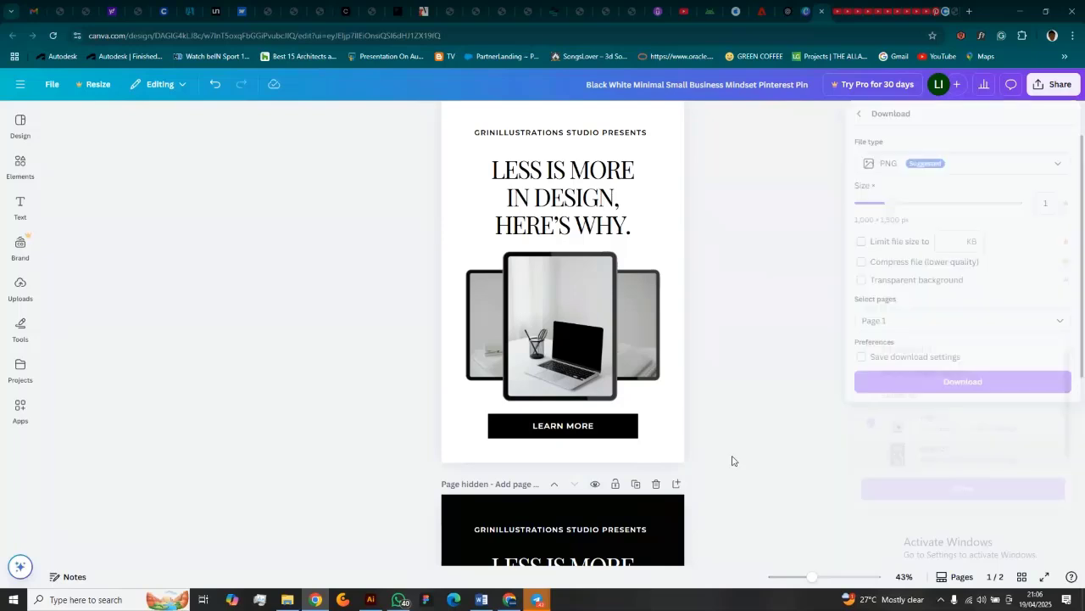
Unhide page 2 and review which pages the PNG download settings include.
click(596, 487)
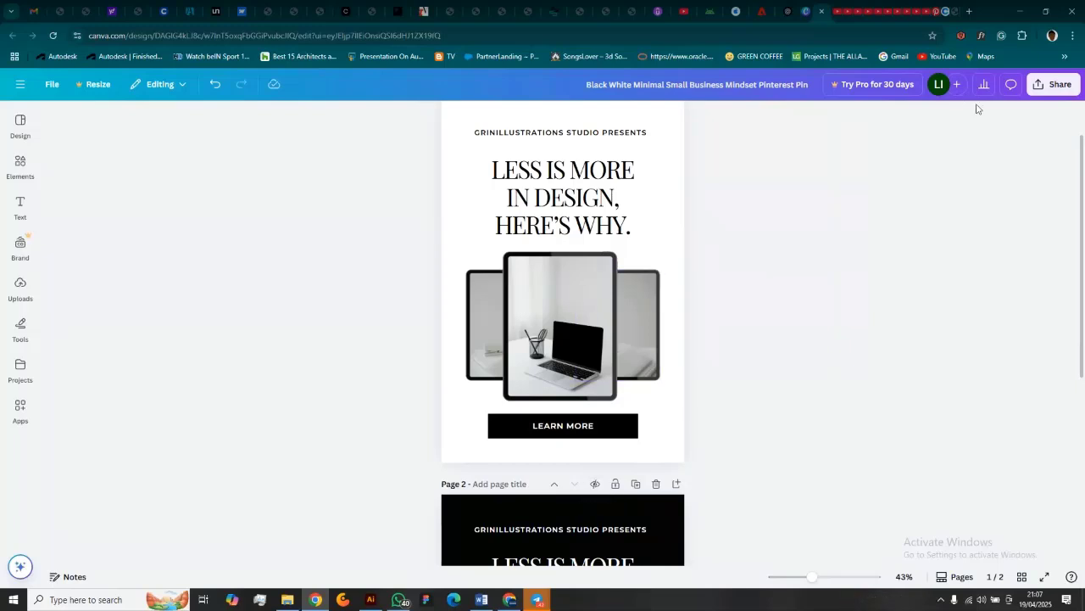
click(1054, 85)
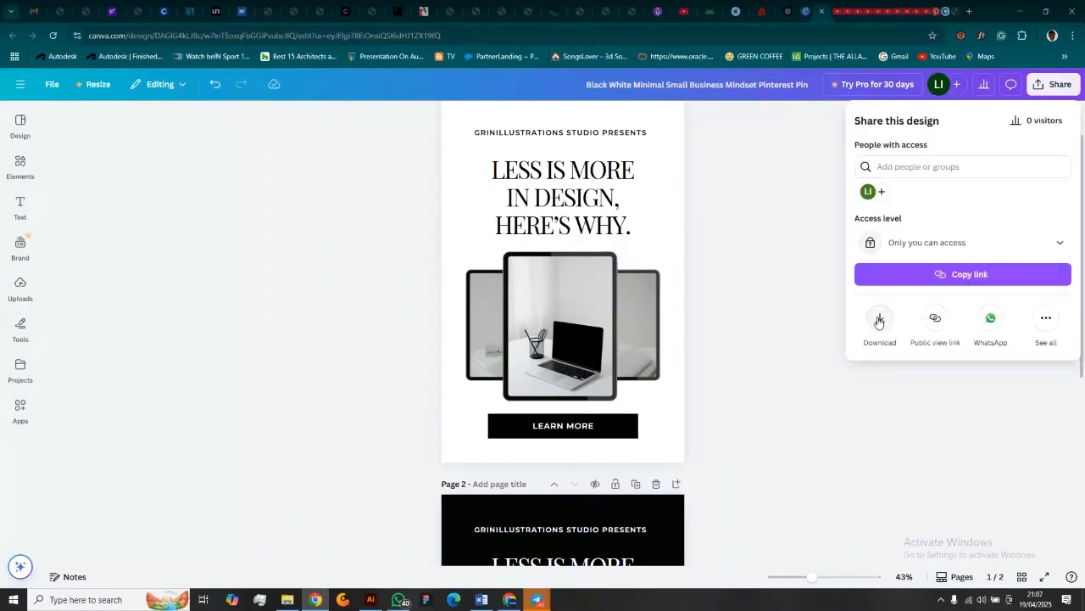
click(879, 322)
click(955, 325)
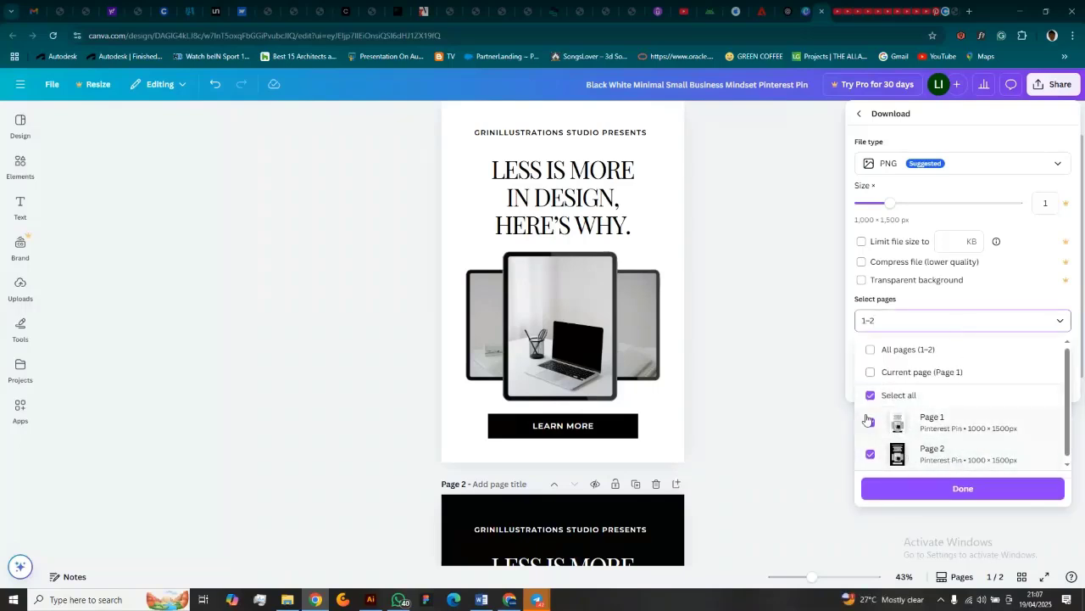
click(721, 483)
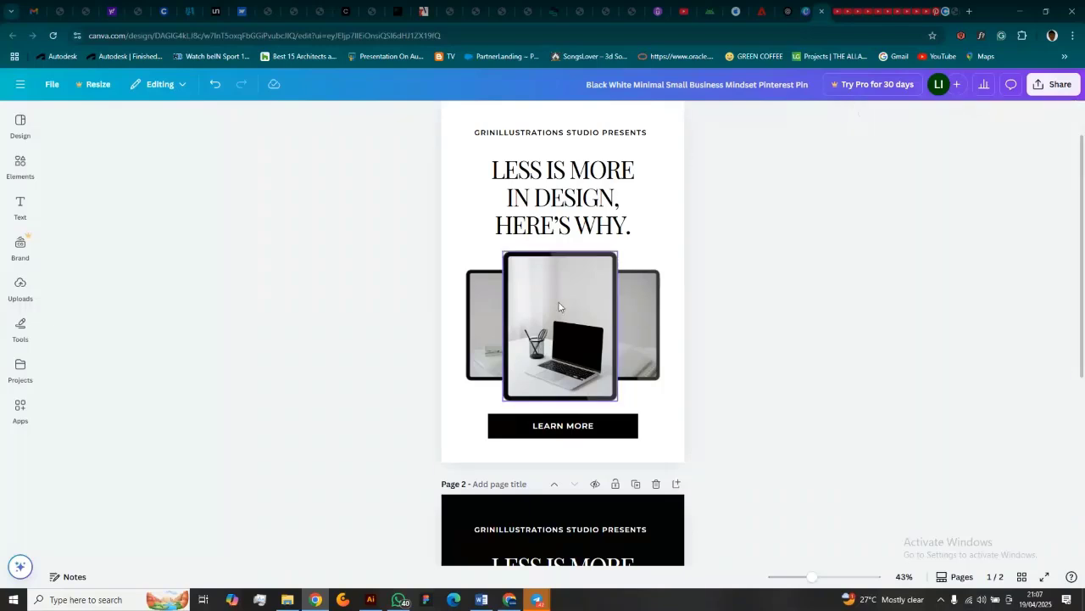
Browse the design templates and add the "Blue Soft Book Cover Mockup Pinterest Pin" template as a new page after page 1.
scroll(559, 306, up, 1)
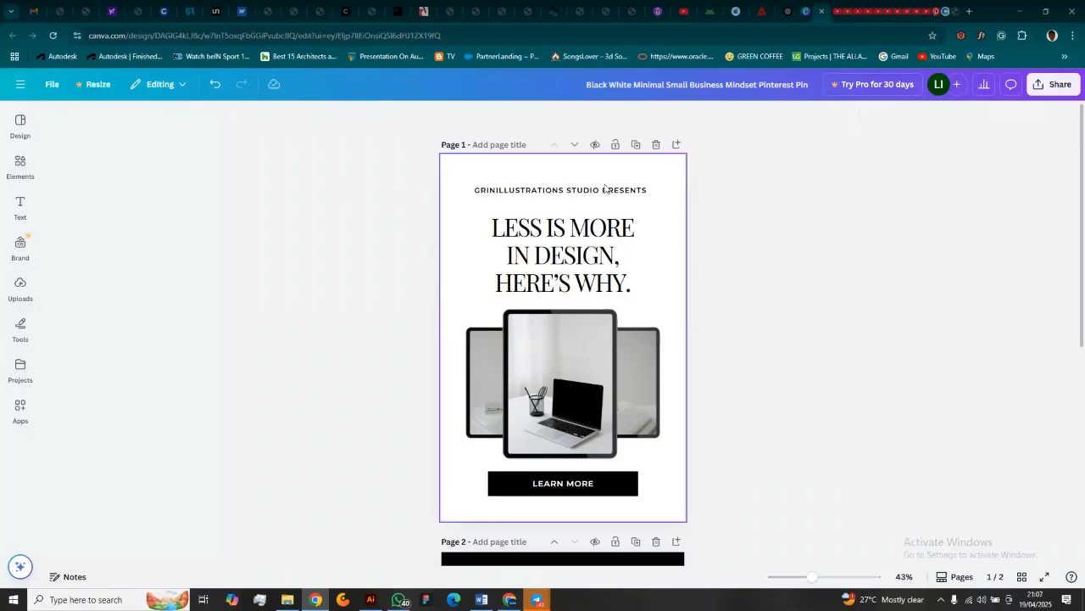
click(16, 127)
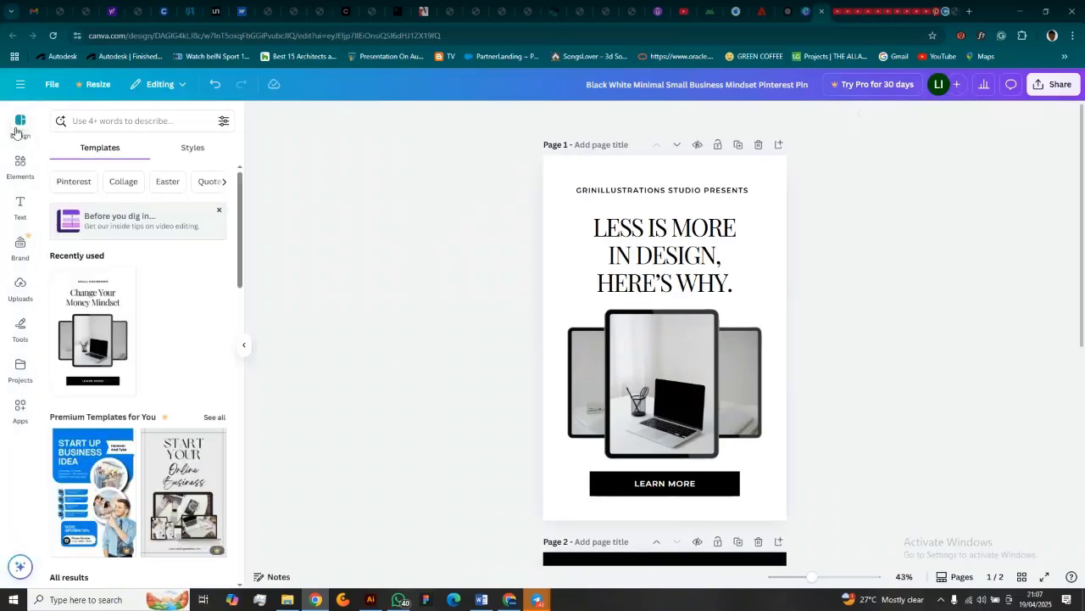
scroll(162, 410, down, 5)
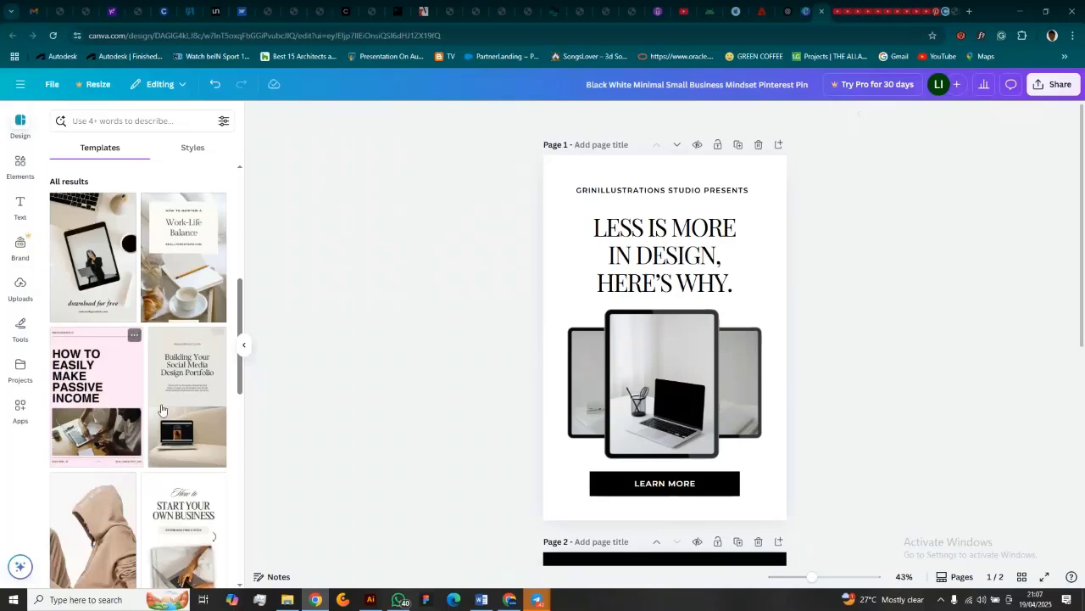
scroll(161, 410, down, 6)
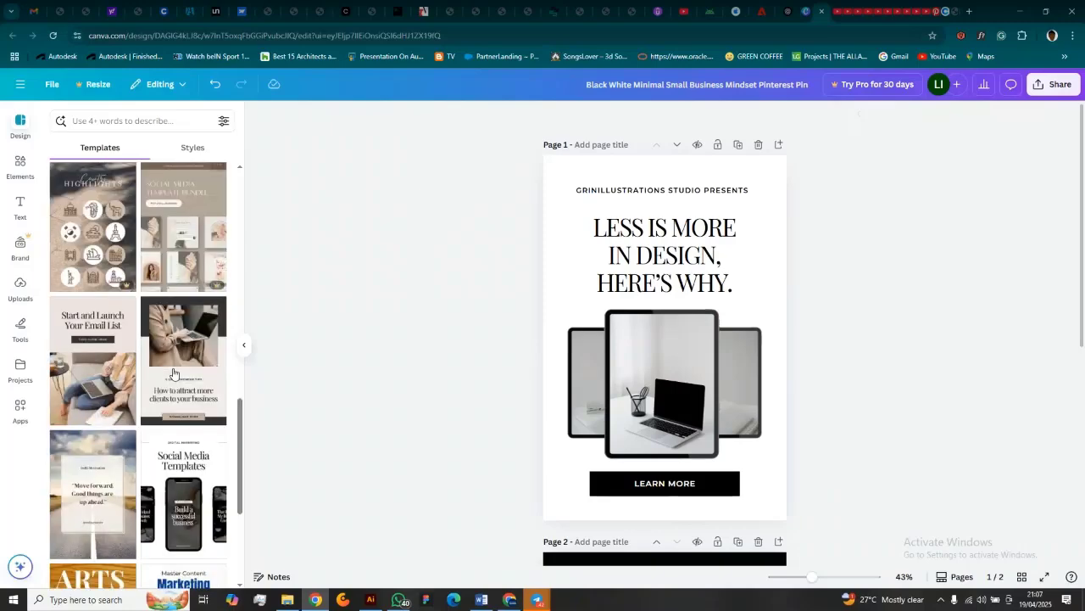
scroll(173, 373, down, 2)
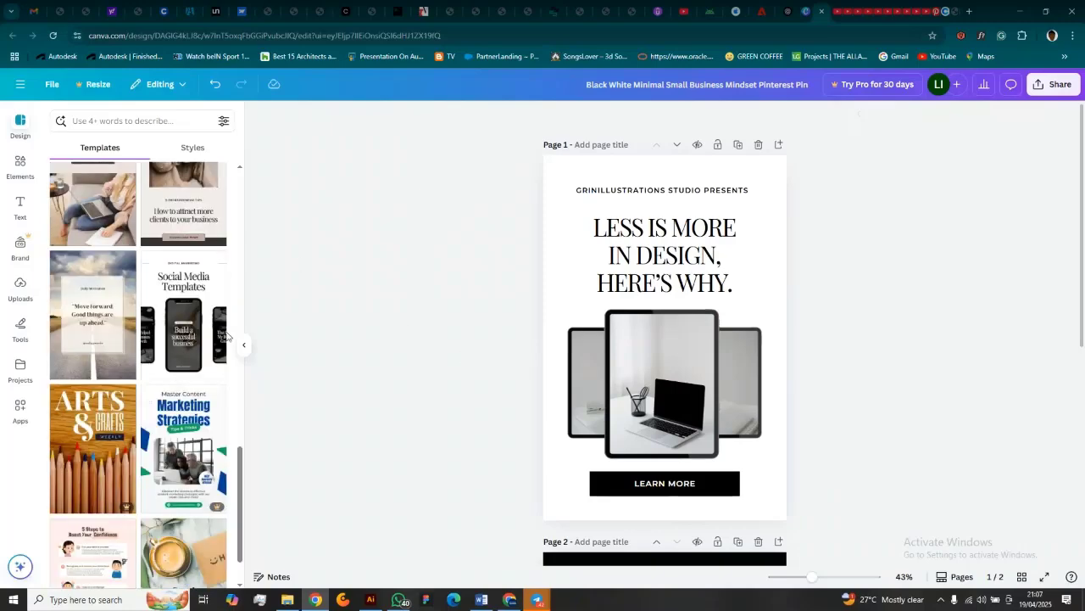
click(175, 309)
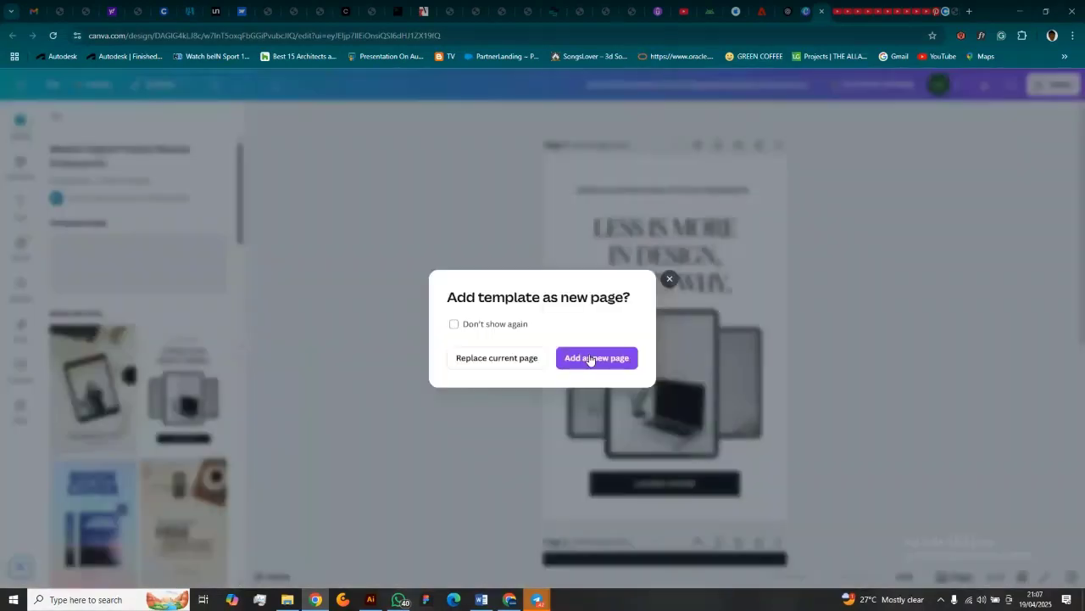
click(591, 363)
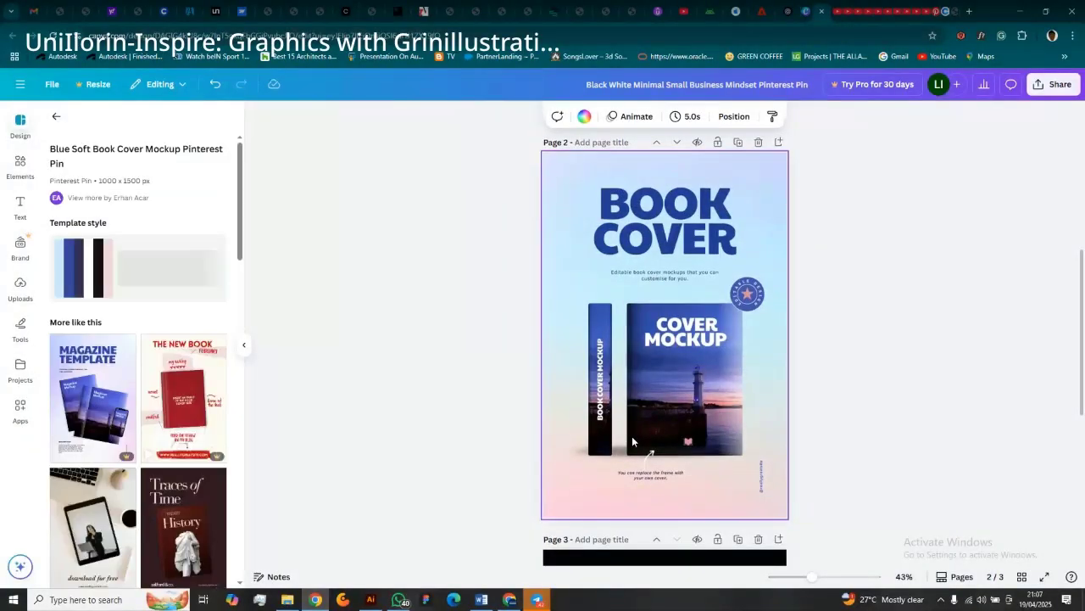
Compare the book cover page with the white page 1 design and the black page 3 design.
scroll(632, 436, up, 5)
scroll(630, 440, down, 5)
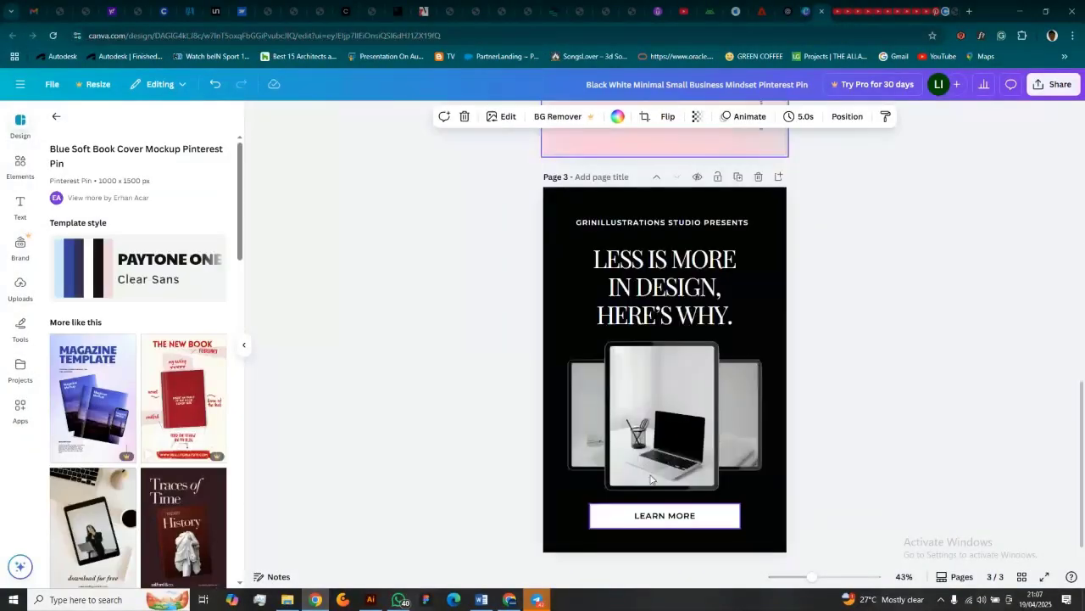
scroll(649, 473, up, 3)
scroll(650, 473, down, 4)
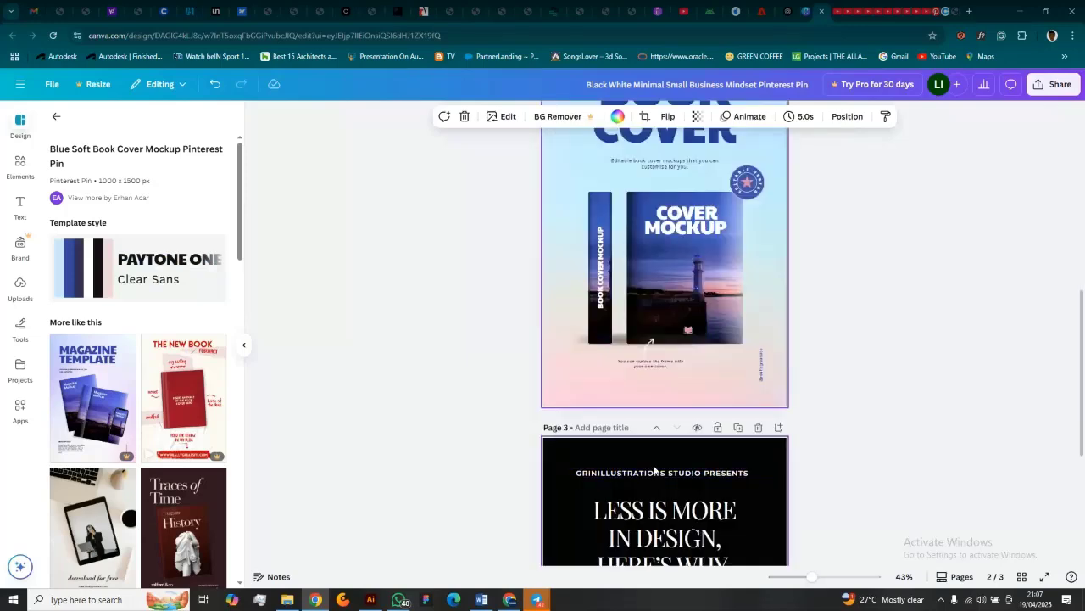
scroll(650, 474, up, 2)
scroll(675, 440, up, 4)
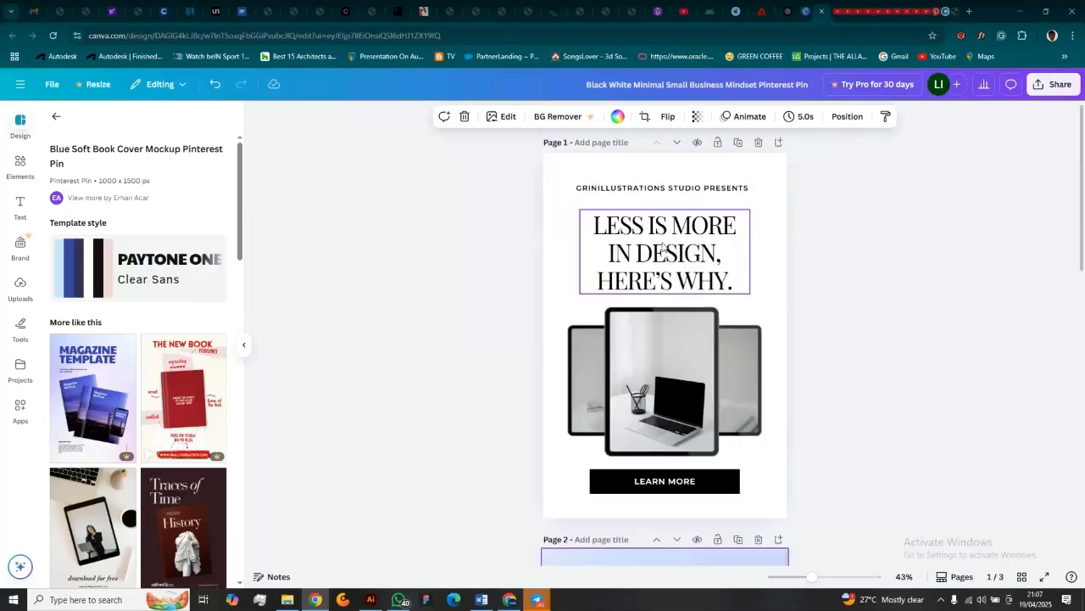
scroll(680, 295, down, 4)
scroll(646, 264, up, 3)
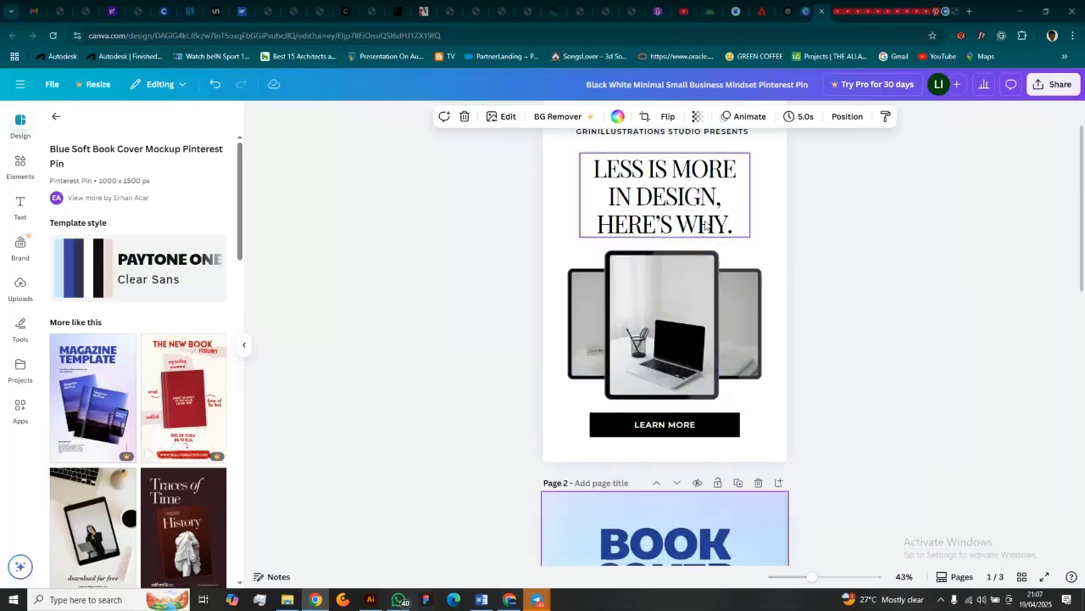
scroll(705, 225, up, 1)
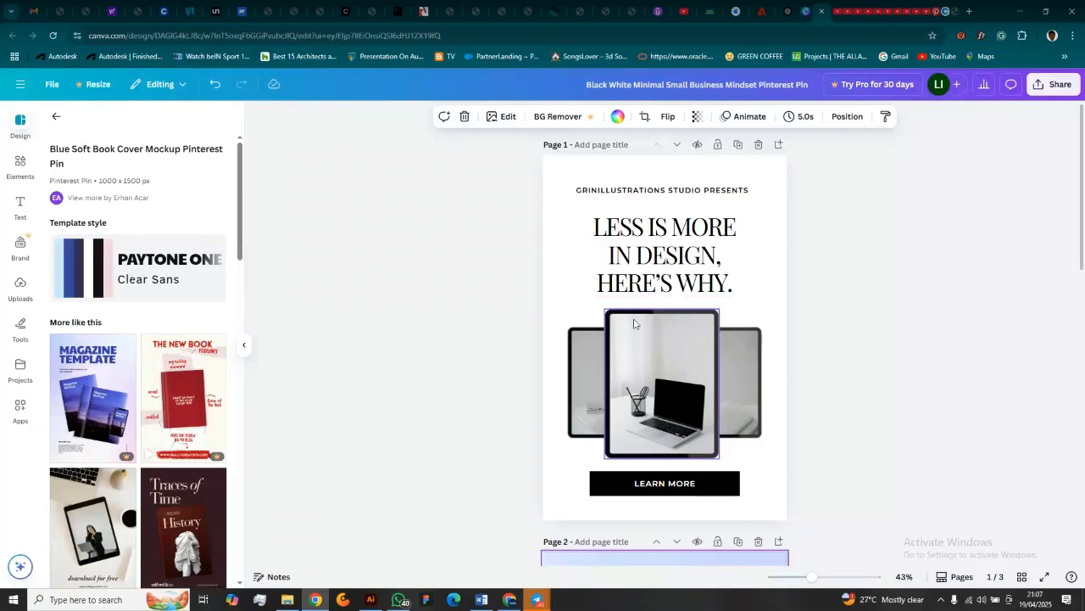
scroll(638, 318, down, 6)
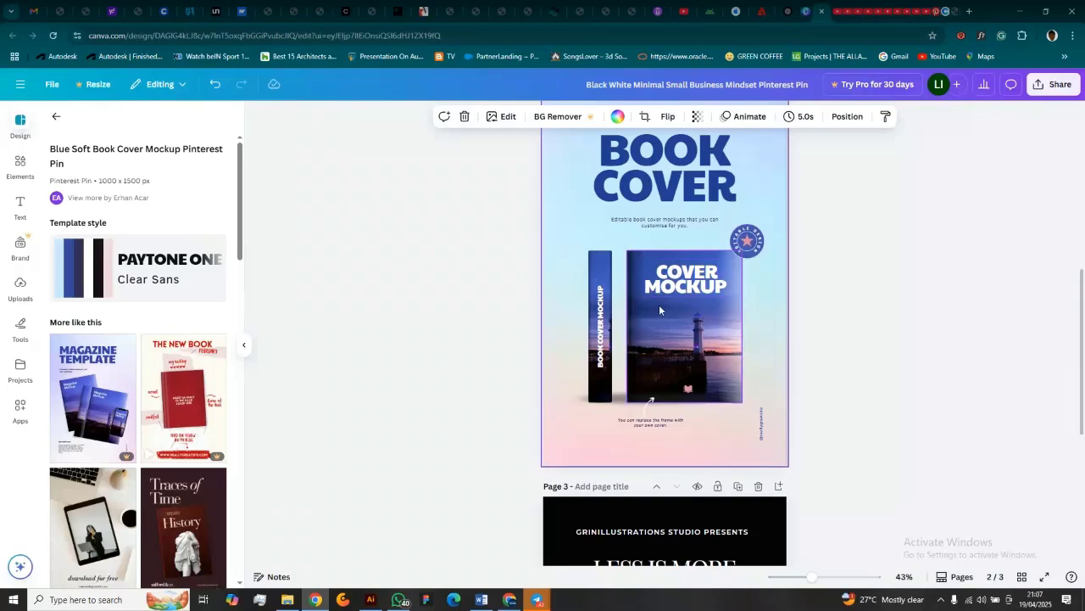
double_click(695, 286)
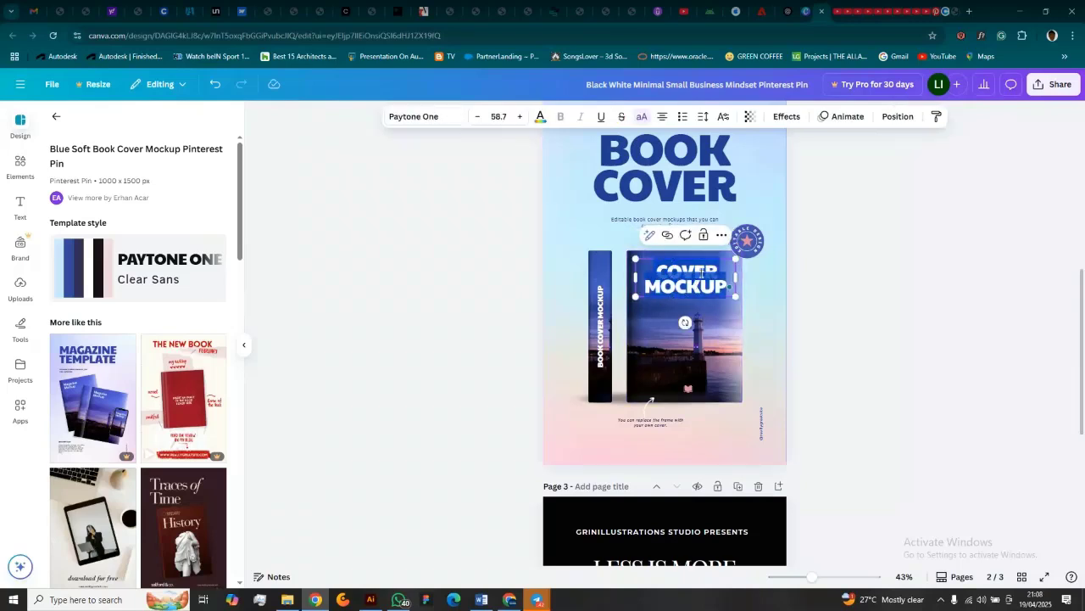
click(758, 291)
double_click(670, 269)
click(674, 273)
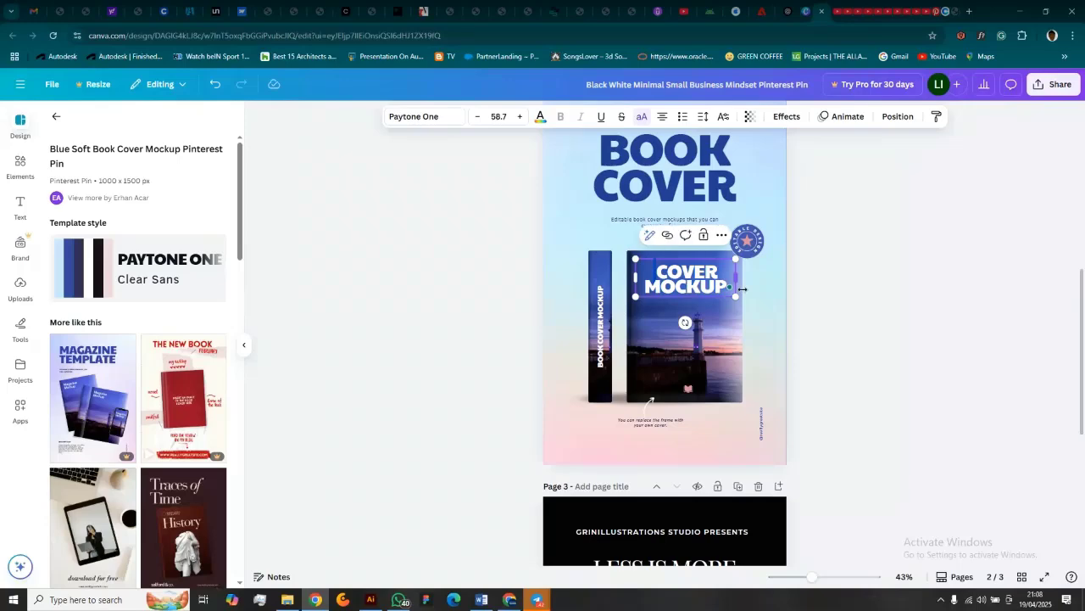
scroll(712, 314, up, 5)
scroll(711, 335, down, 5)
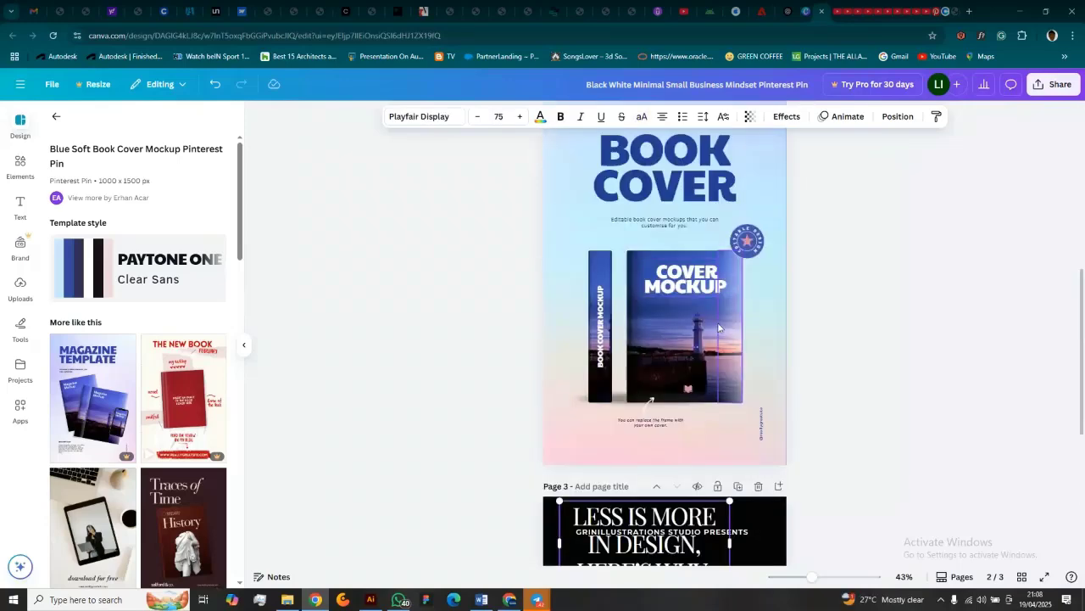
Replace the "COVER MOCKUP" title on the front of the page 2 book with "LESS IS MORE IN DESIGN".
double_click(685, 268)
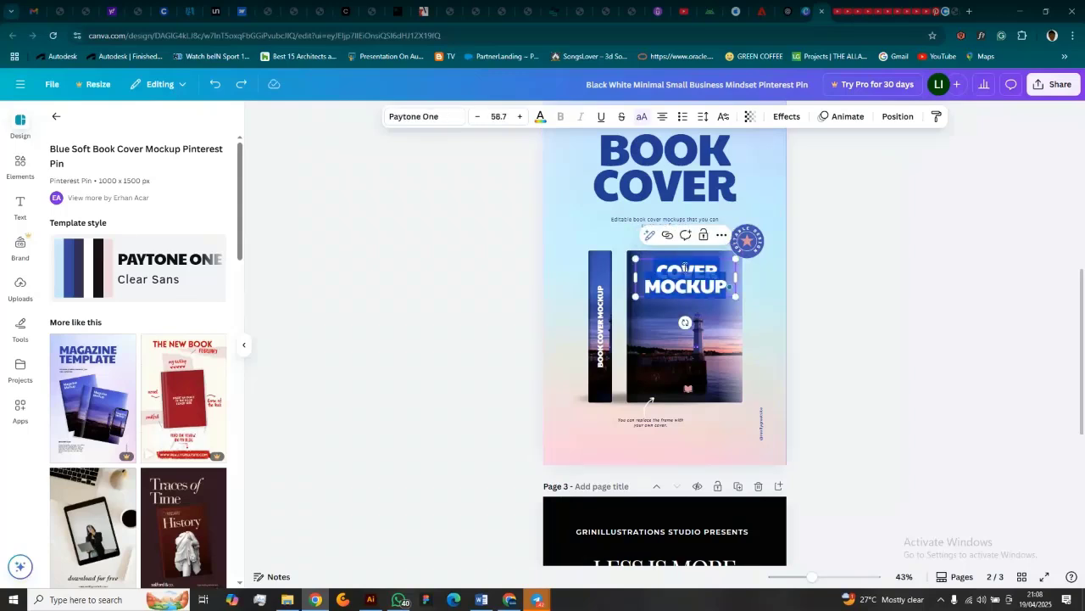
text(LESS)
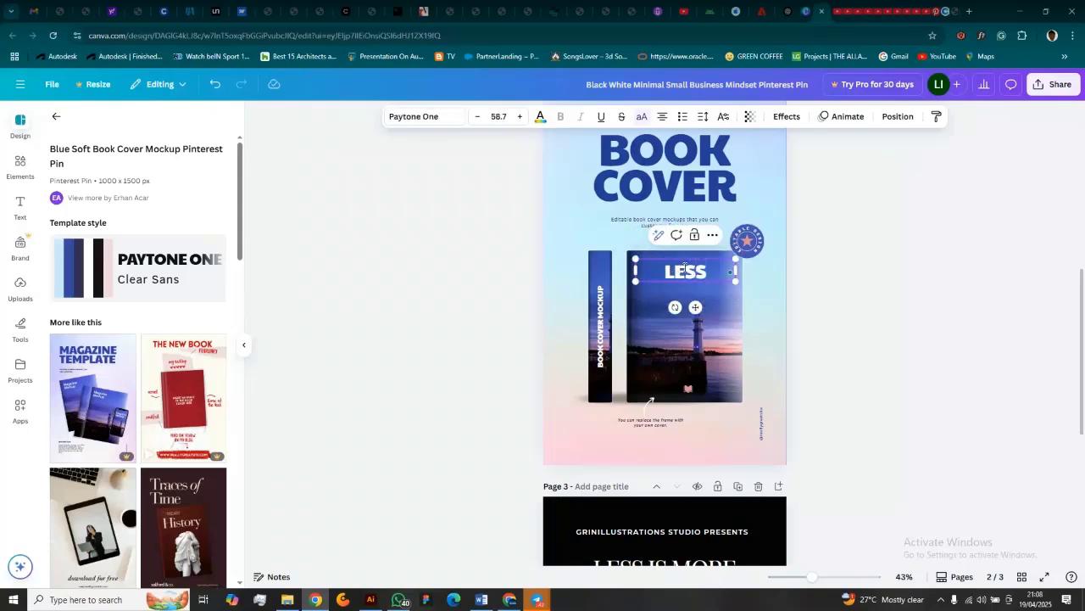
text( IS MORE)
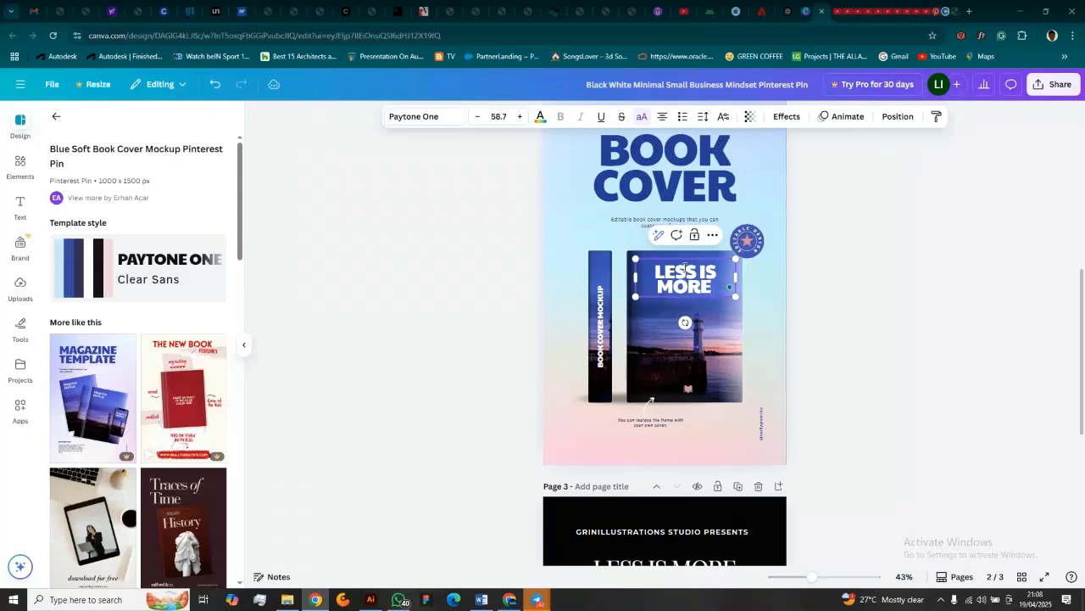
text( IN DESIGN)
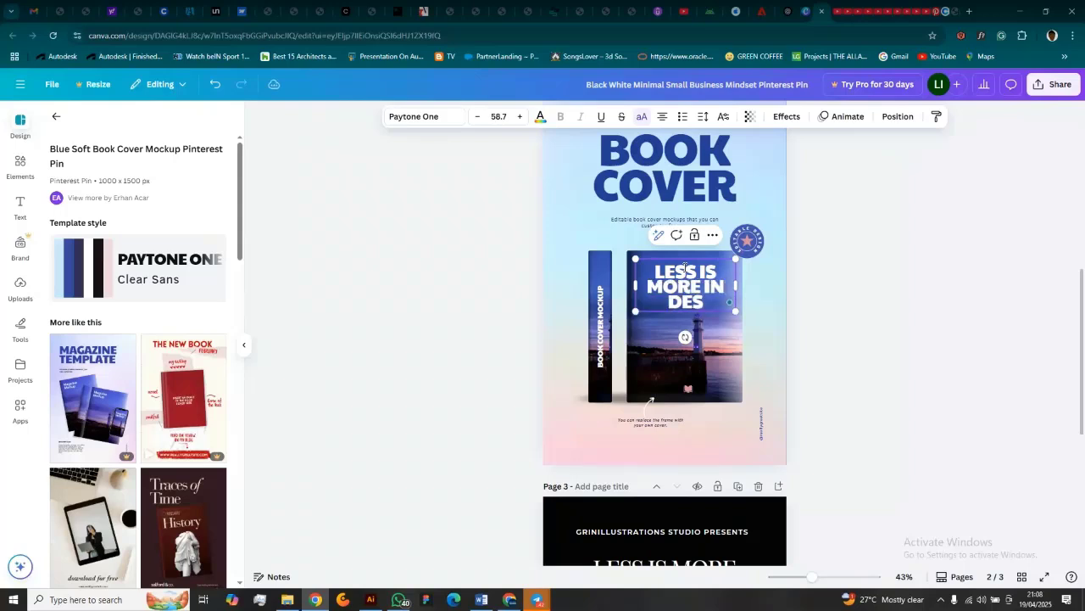
click(823, 378)
Duplicate the frame caption together with its curved arrow and place the copies on the book's front cover below the title.
scroll(730, 371, up, 2)
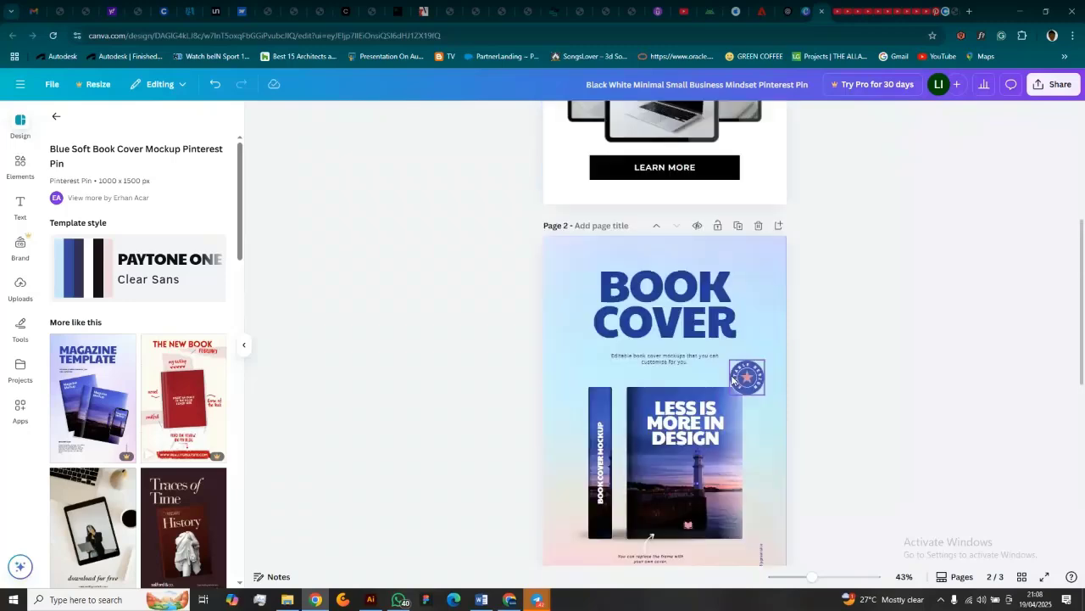
scroll(733, 379, down, 3)
scroll(698, 245, up, 5)
scroll(634, 332, up, 3)
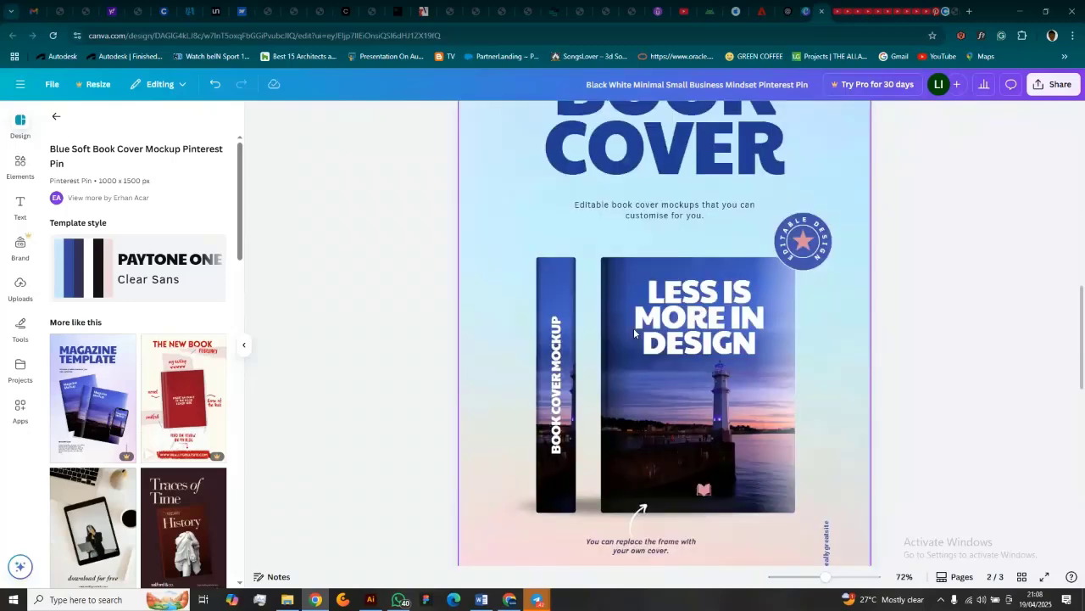
scroll(642, 424, down, 3)
click(634, 429)
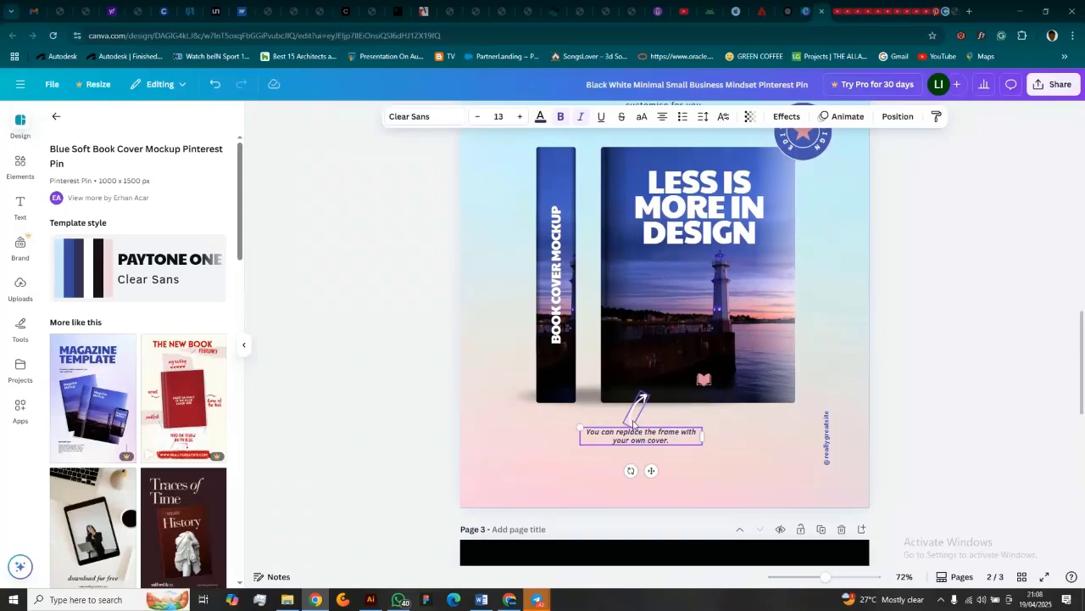
shift+click(634, 420)
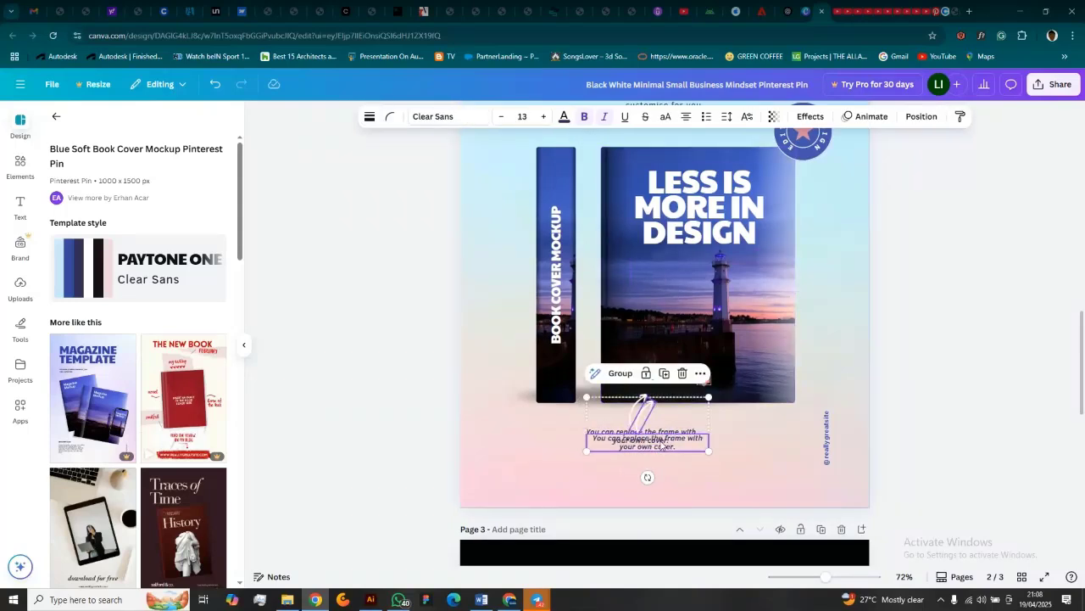
drag(658, 441, 687, 301)
click(891, 302)
Change the text color of the copied caption on the book cover to white.
click(678, 295)
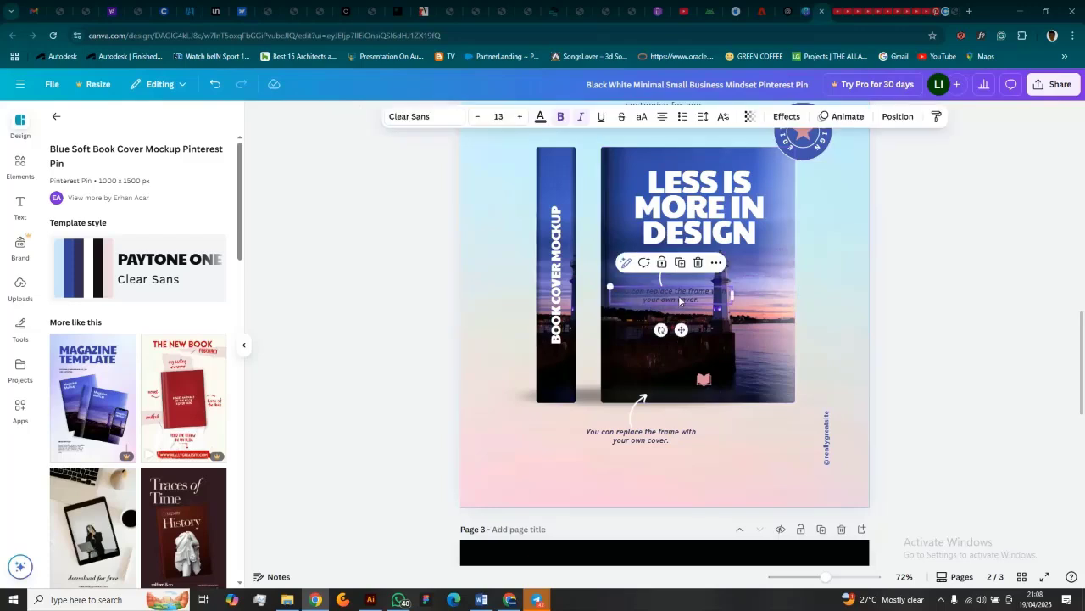
click(541, 117)
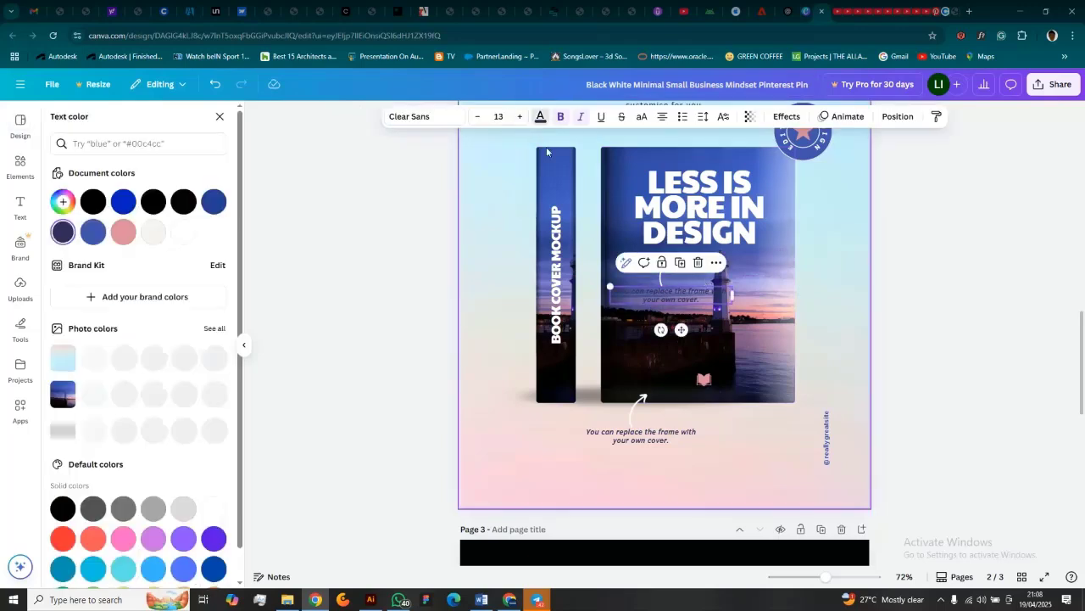
click(183, 232)
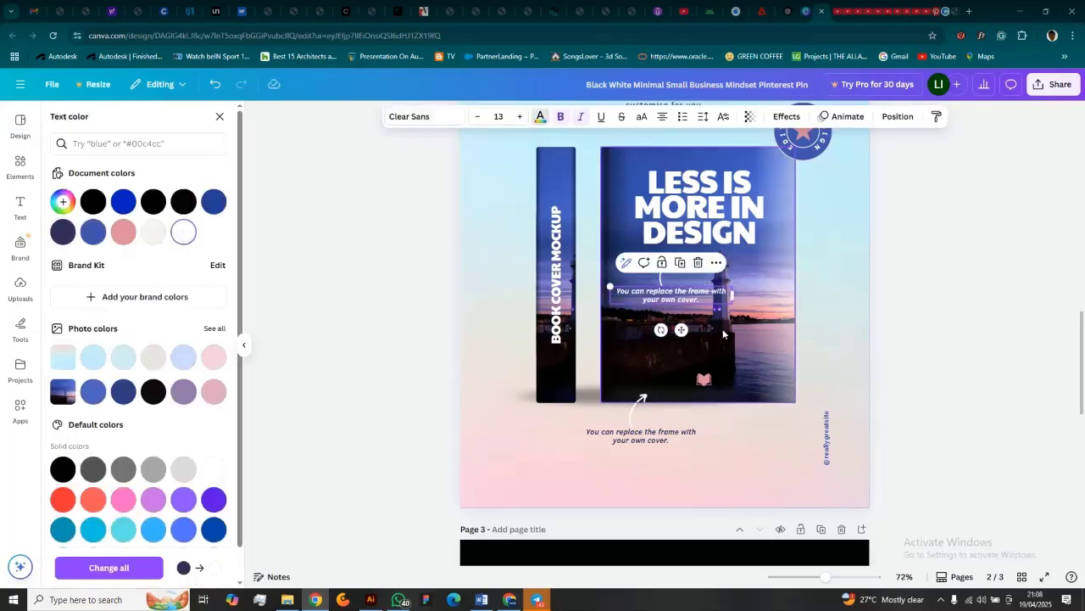
click(909, 322)
Replace the white caption's text on the book cover with "HERE IS WHY".
double_click(664, 295)
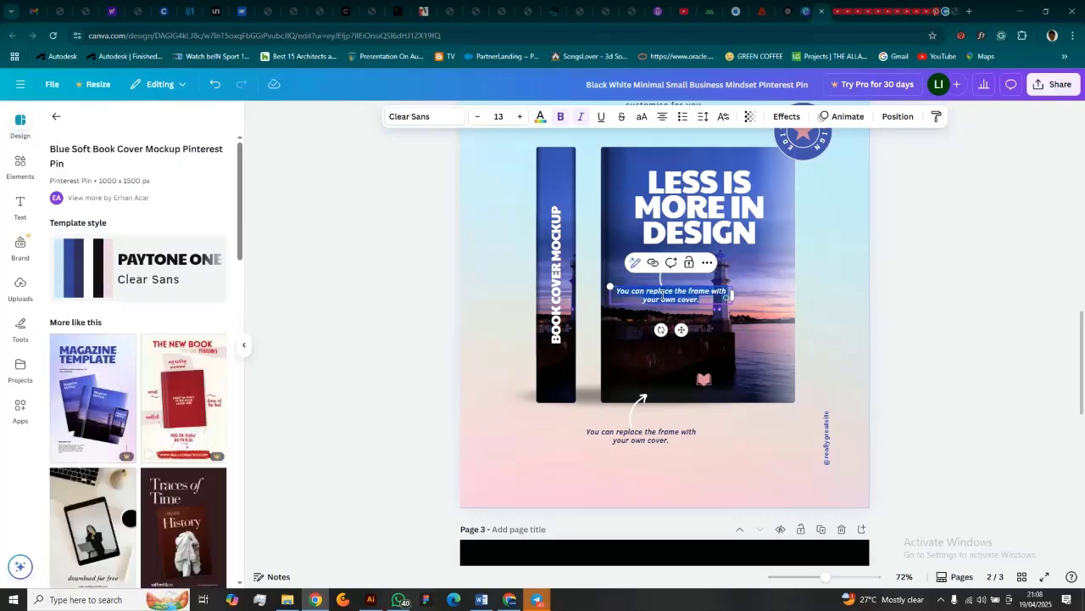
text(HERE)
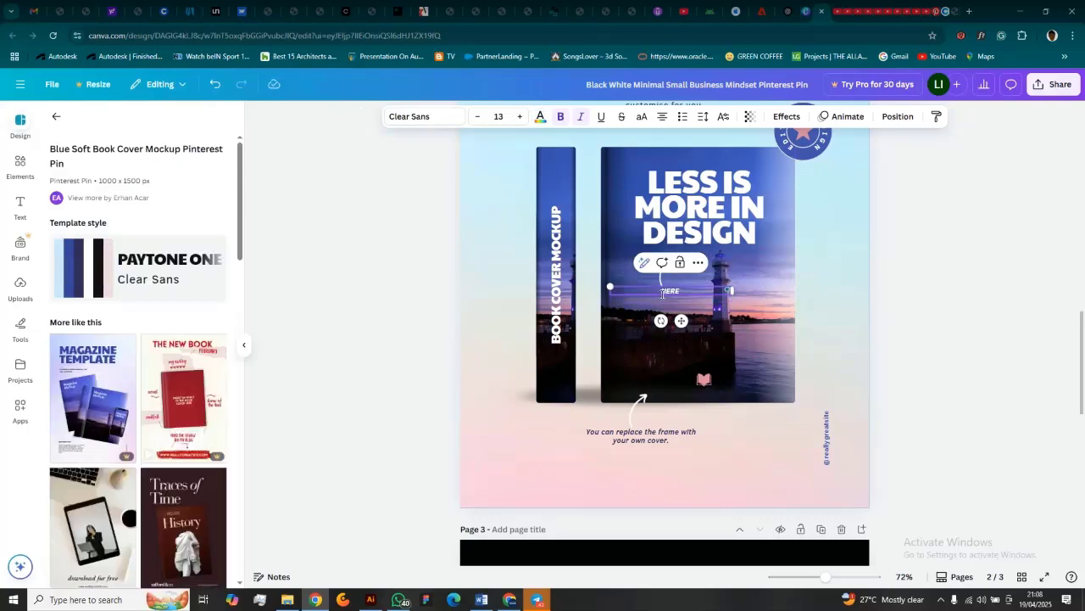
text( IS WHY)
Narrow the "HERE IS WHY" text box to fit its words and move it beneath the tail of the arrow.
drag(732, 290, 658, 306)
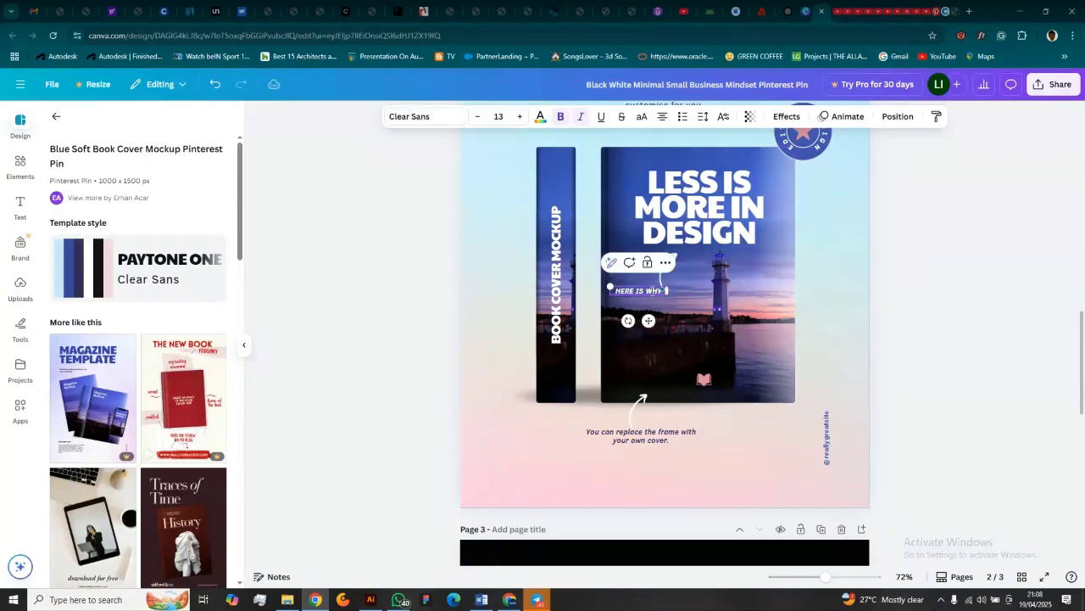
click(839, 332)
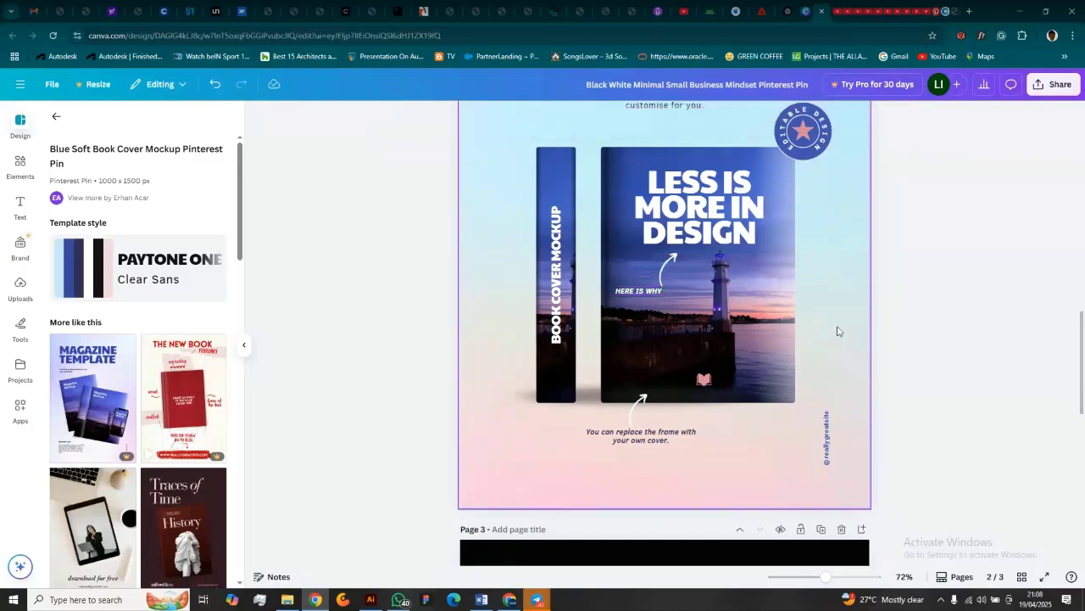
click(646, 294)
drag(649, 321, 670, 326)
click(948, 328)
Replace the caption below the book with "Get a copy from my Instagram BIO!!!".
double_click(655, 433)
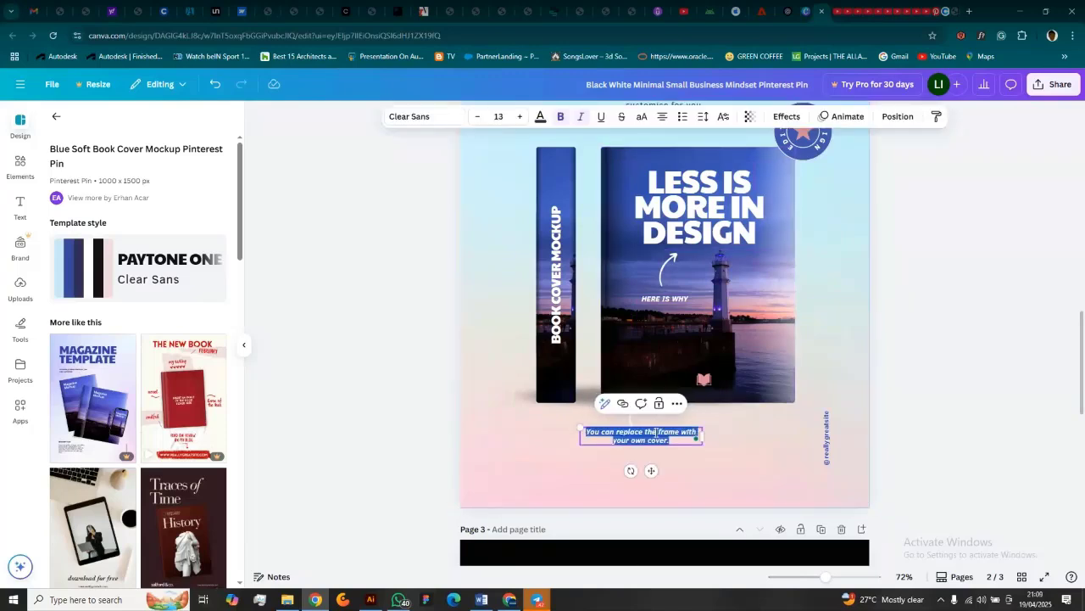
text(Get a co)
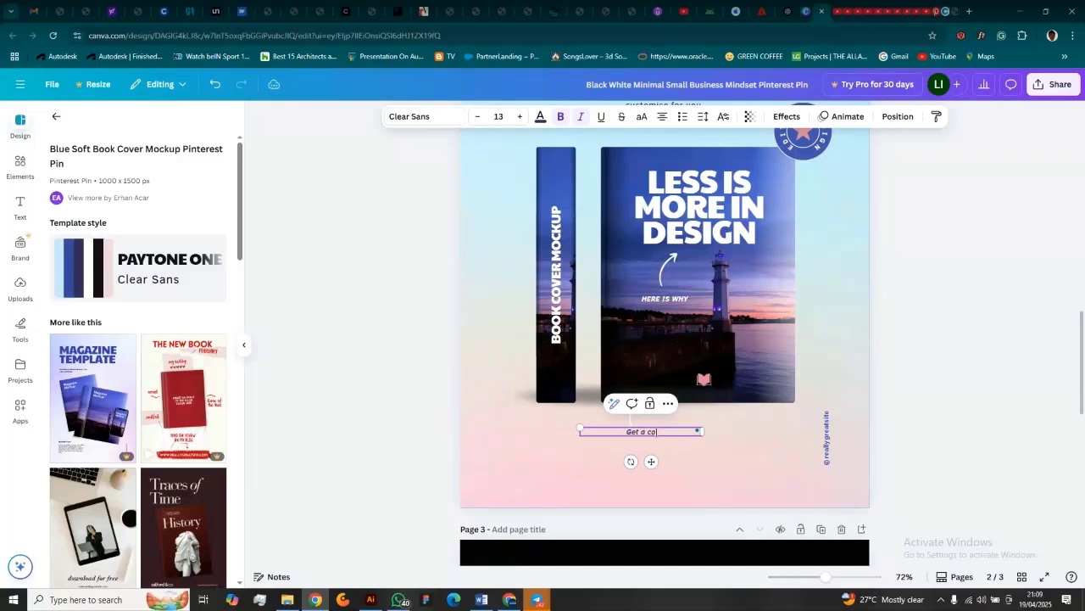
text(py from my In)
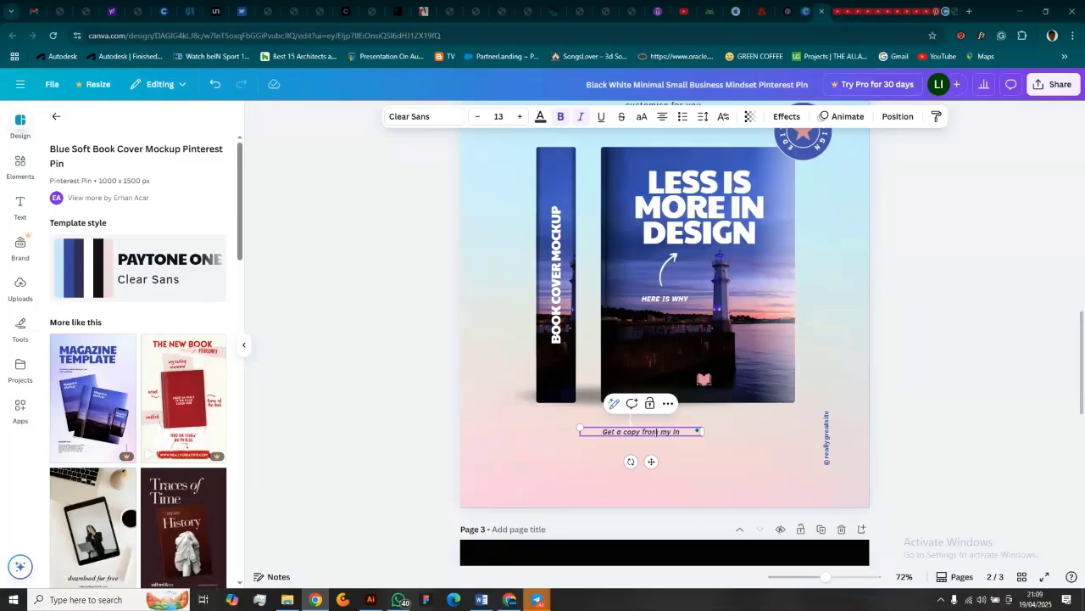
text(stagram Bi)
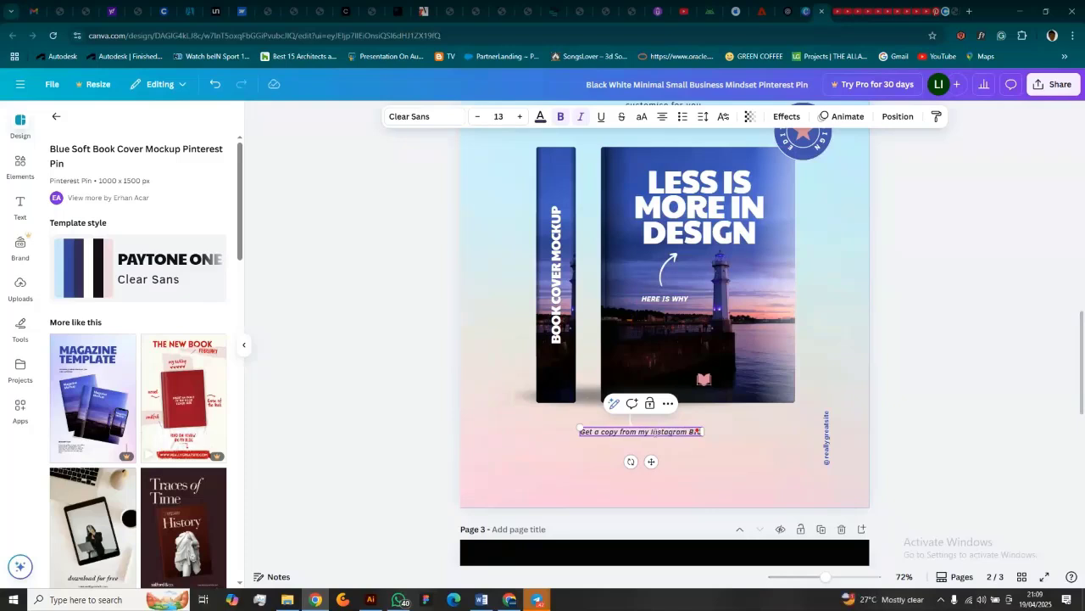
text(O!!!)
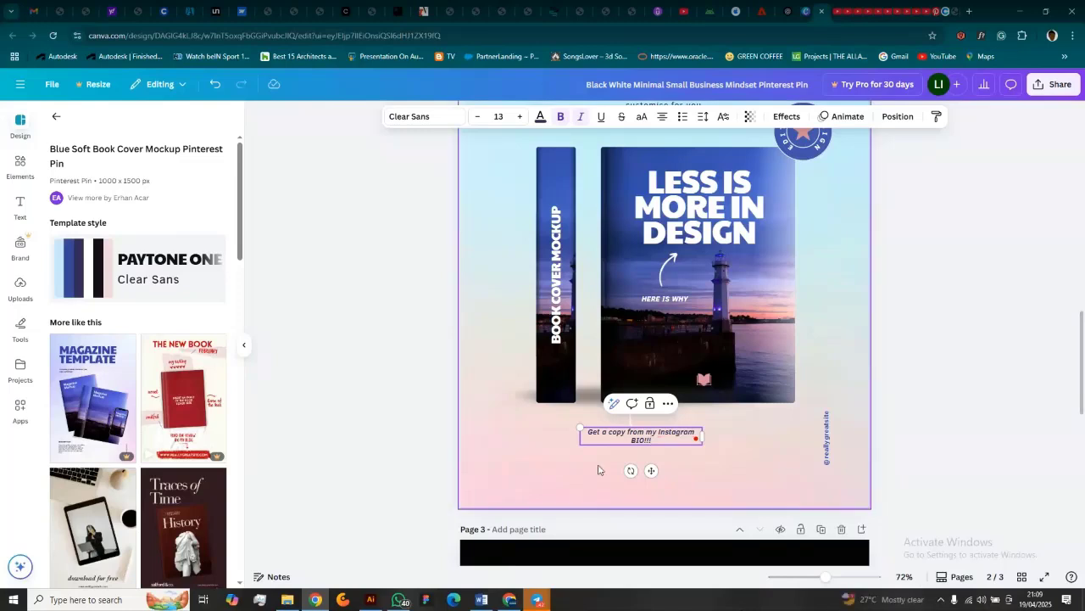
right_click(677, 433)
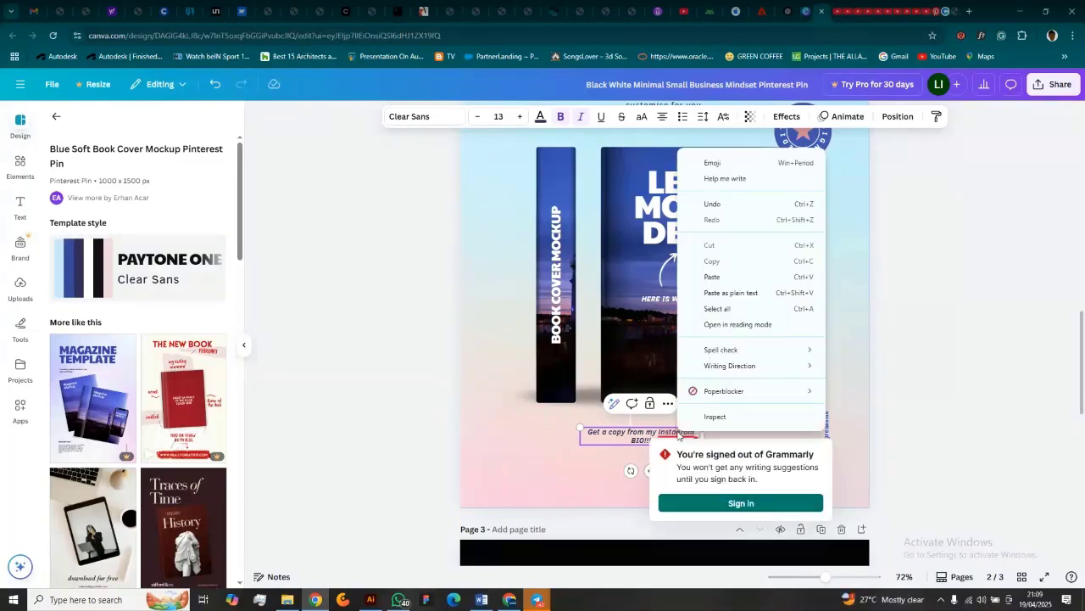
click(861, 354)
click(734, 432)
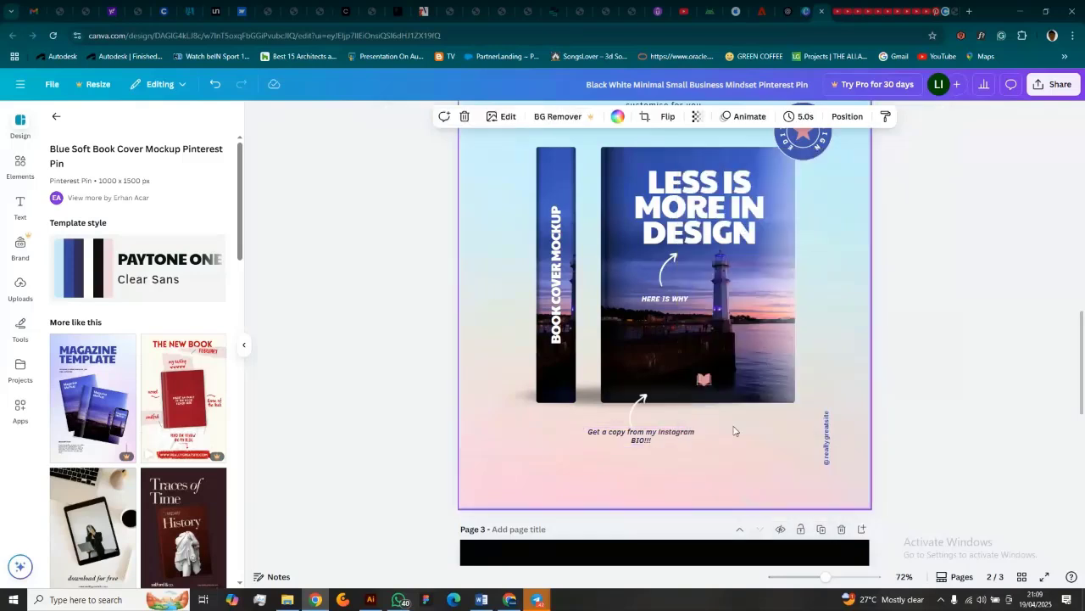
Narrow the Instagram caption's text box so it wraps evenly on two lines and center it under its arrow.
click(677, 437)
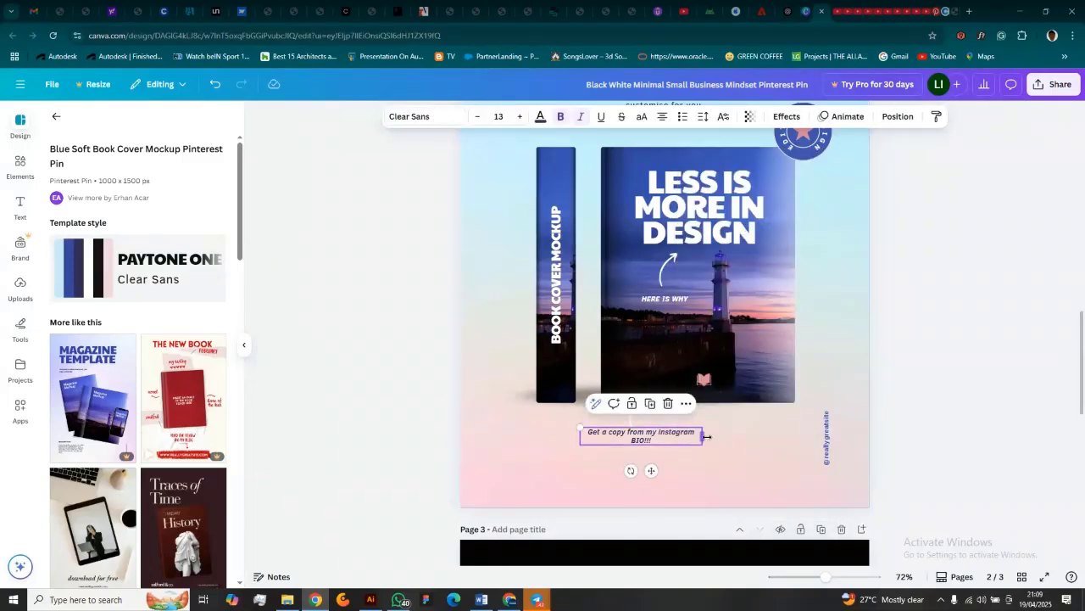
drag(708, 436, 657, 444)
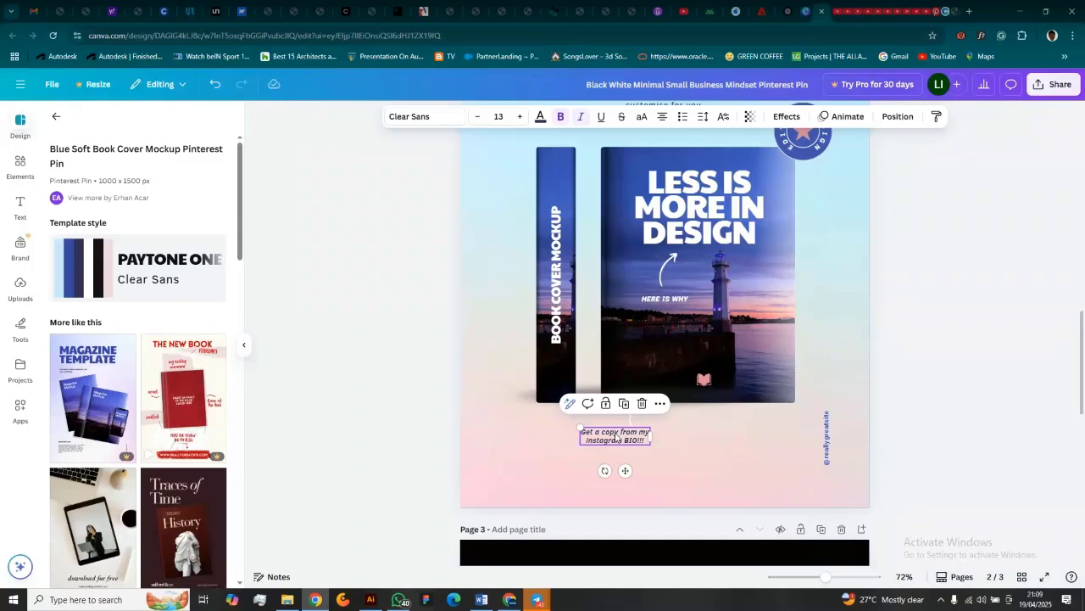
drag(617, 438, 634, 437)
click(682, 389)
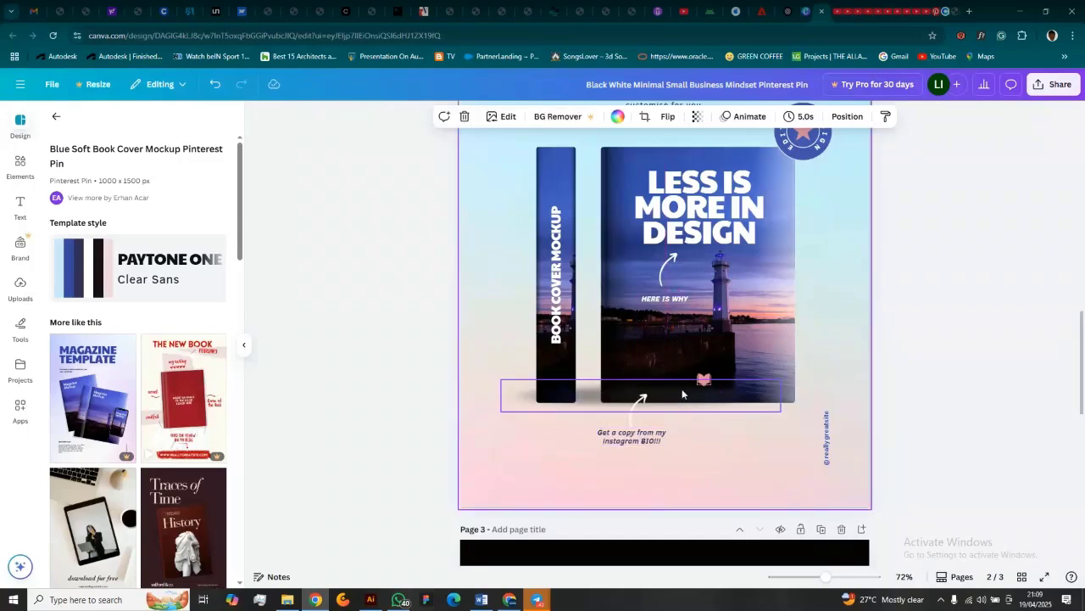
Review the book cover page from its large heading down to the caption below the book.
scroll(682, 388, up, 2)
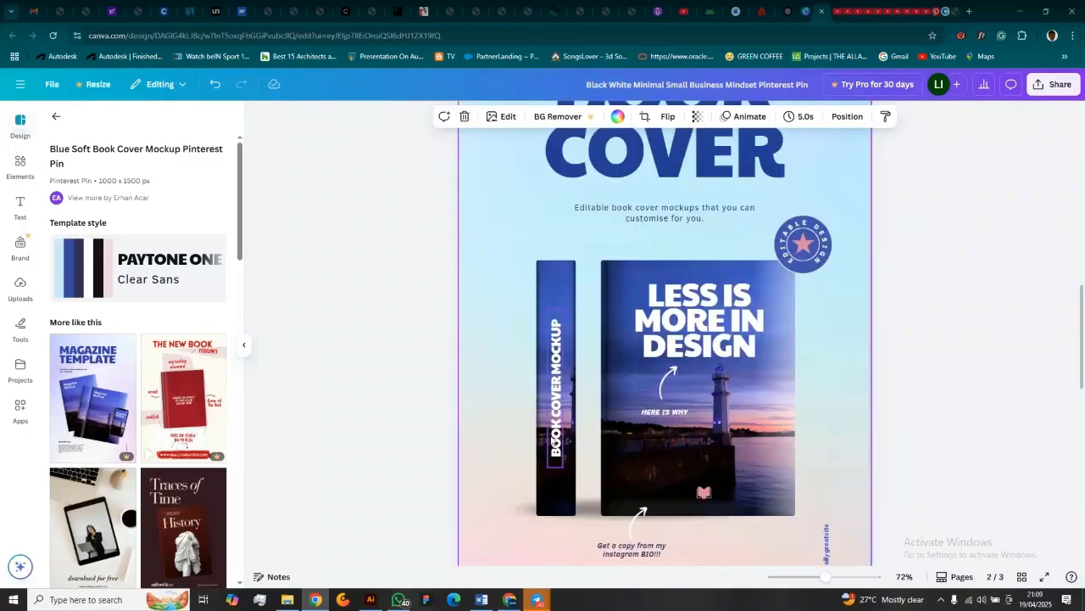
scroll(593, 407, up, 5)
scroll(653, 382, down, 4)
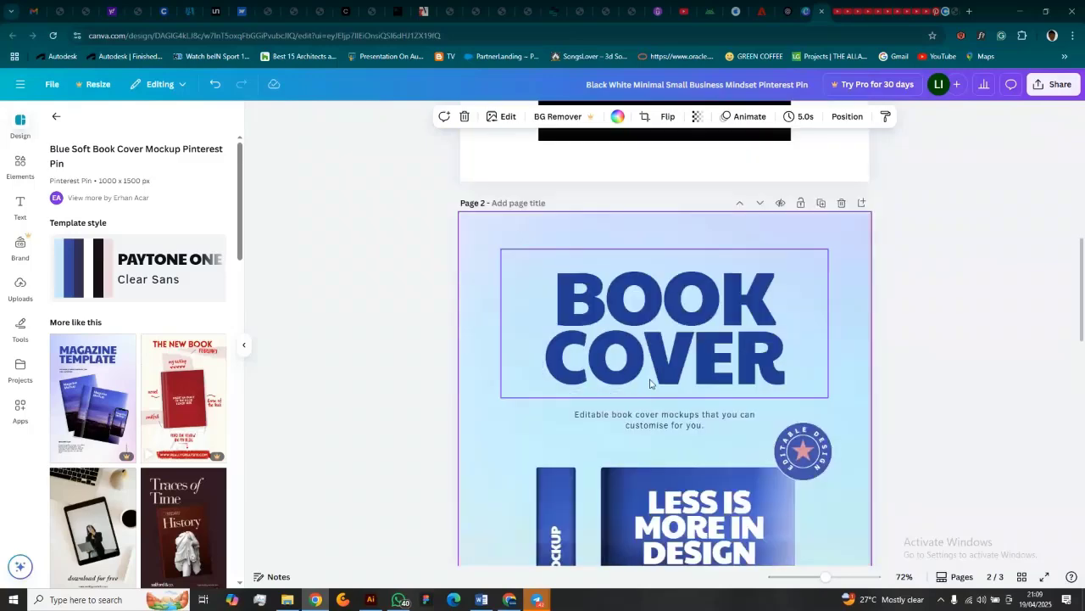
scroll(666, 379, up, 1)
scroll(669, 378, down, 3)
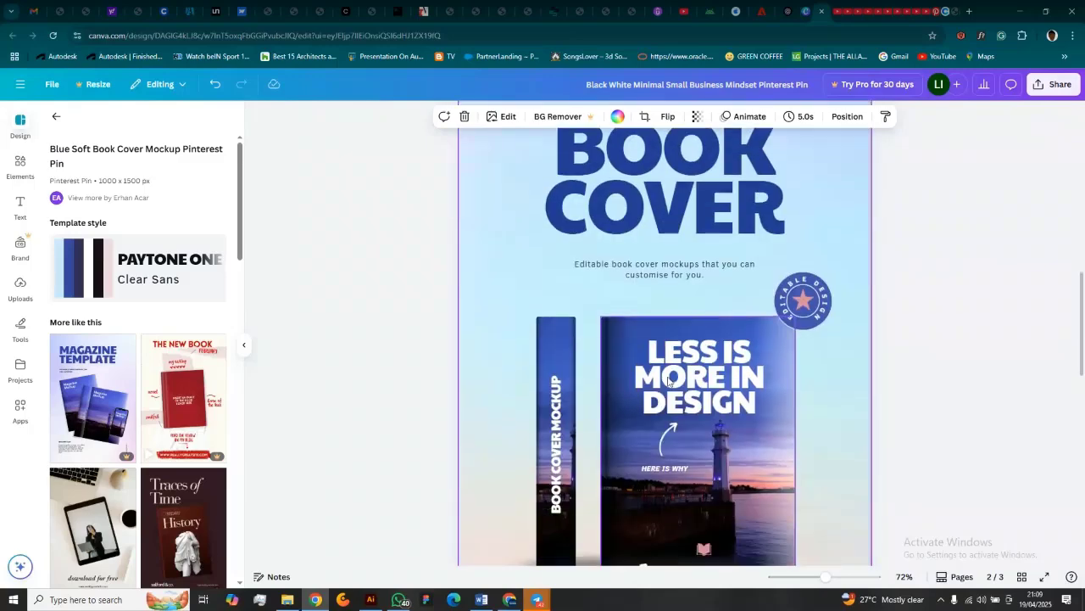
scroll(674, 378, up, 3)
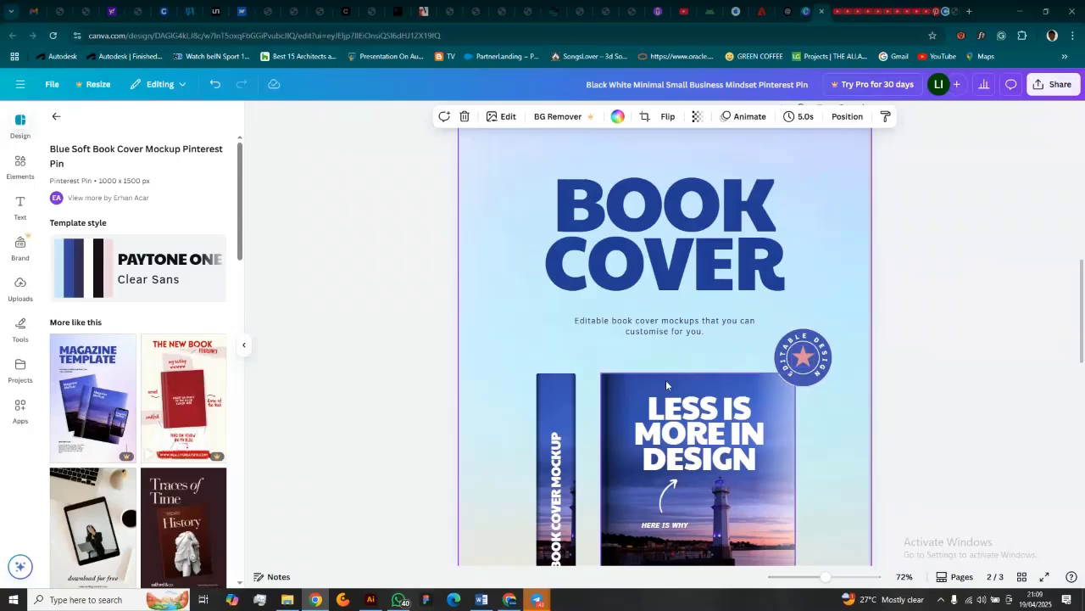
scroll(665, 380, down, 2)
scroll(715, 377, down, 2)
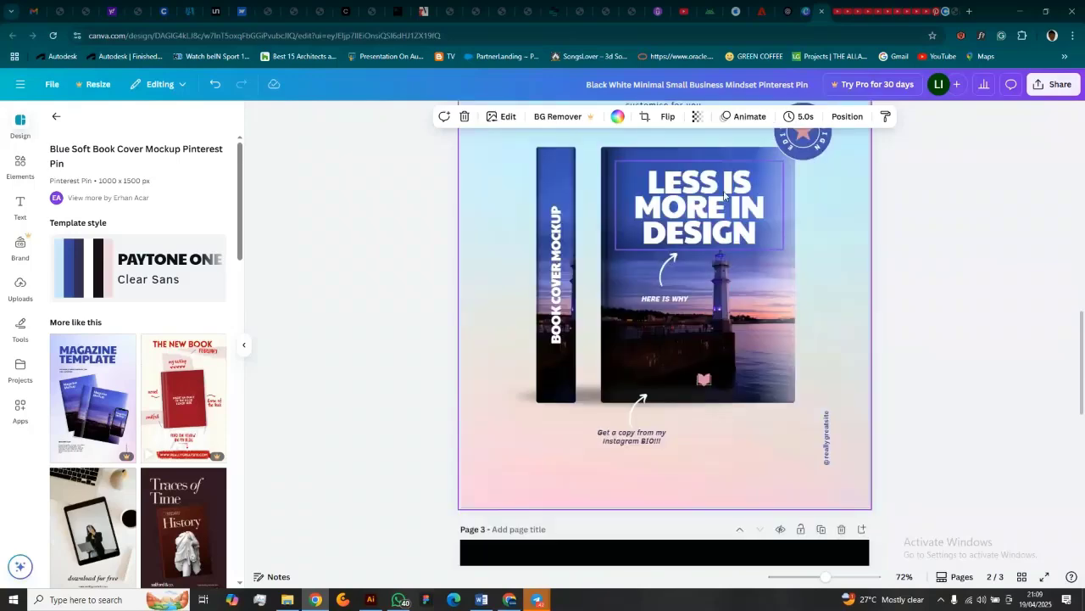
Try the dark quote image and the colourful swirl image from the uploads as the book's front cover.
click(692, 248)
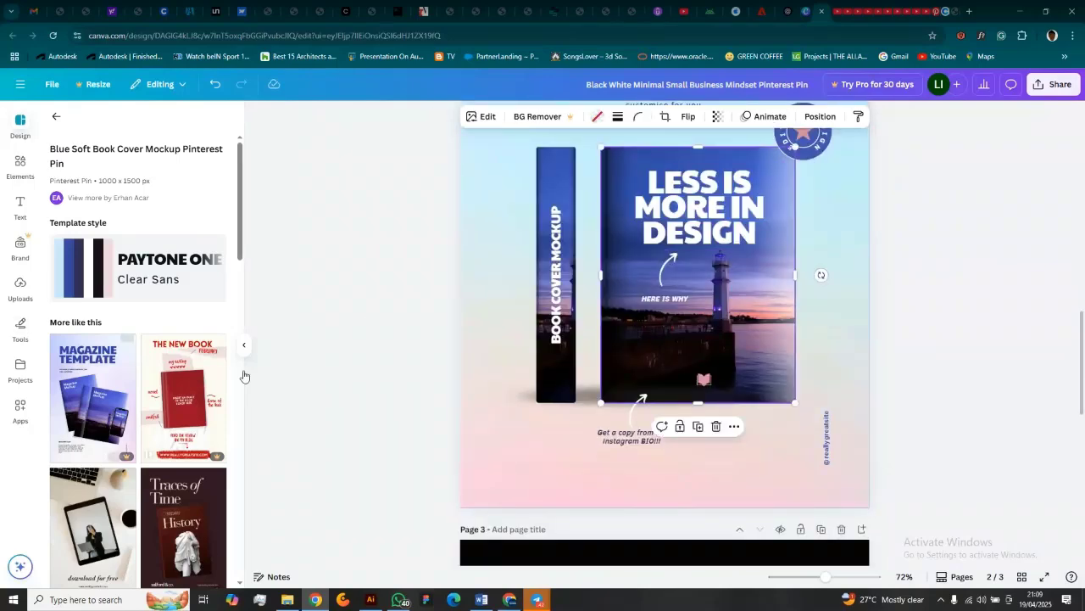
click(20, 287)
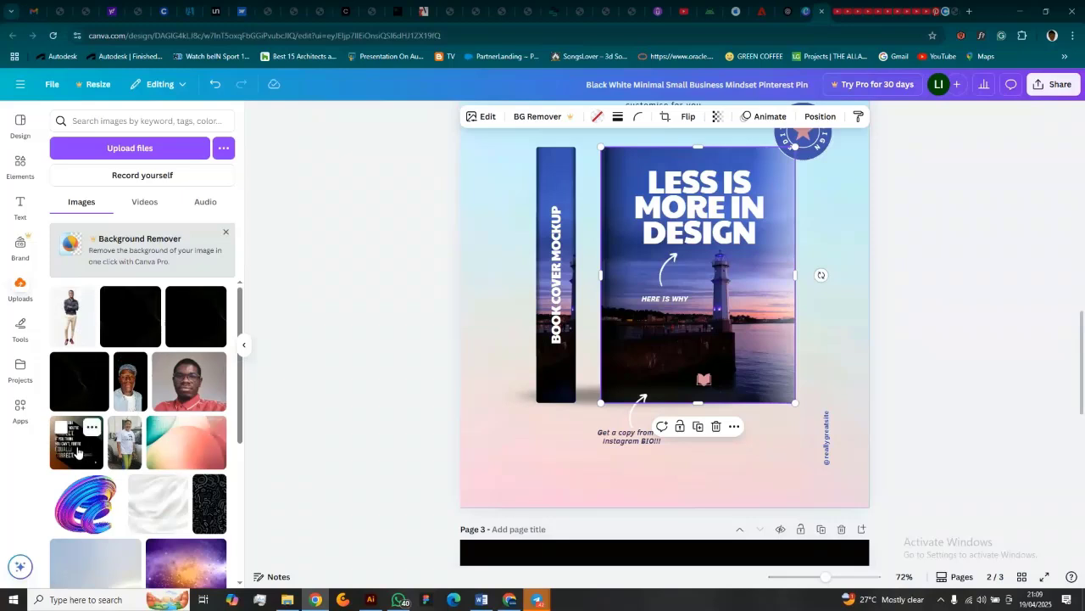
drag(75, 458, 712, 318)
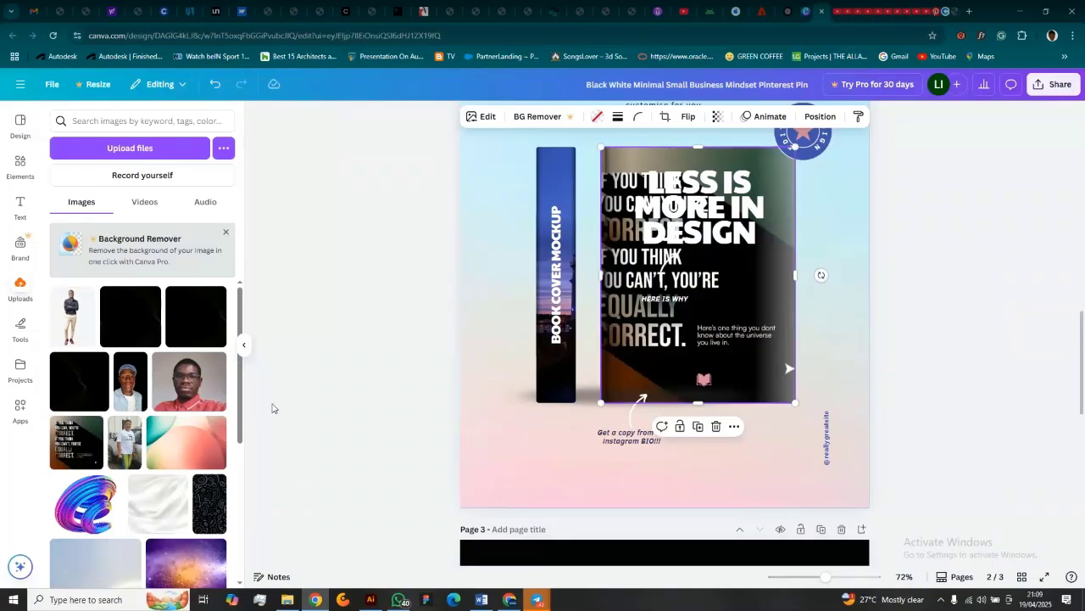
key(ctrl+z)
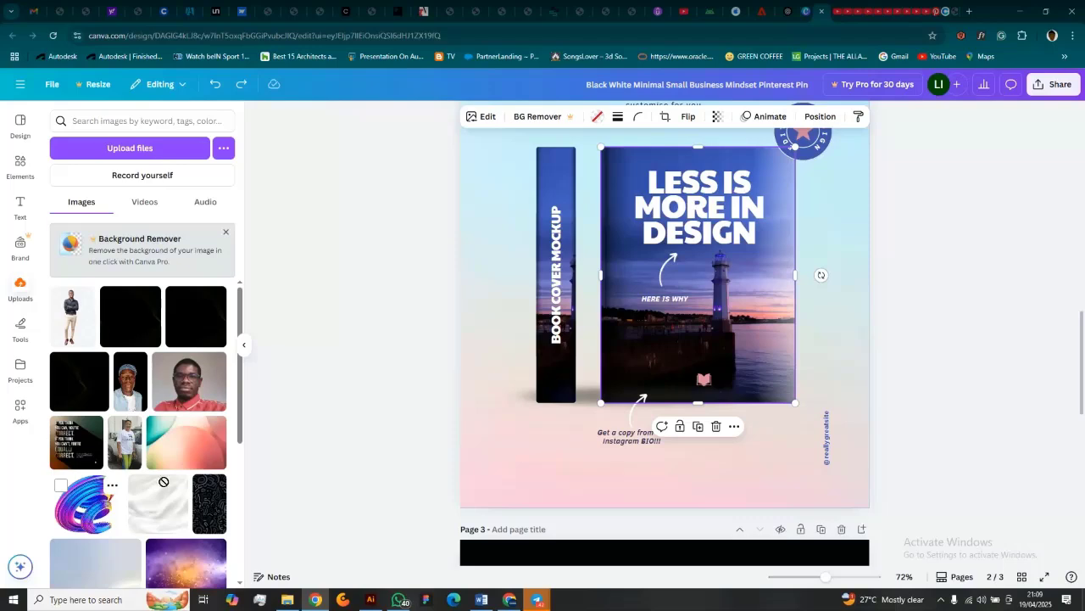
drag(164, 481, 674, 281)
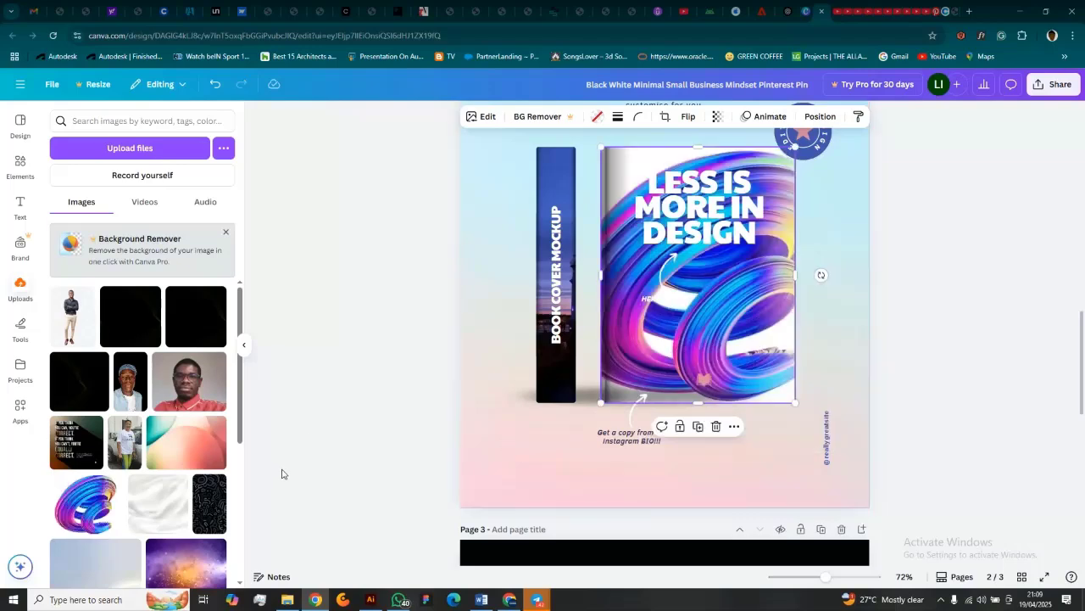
key(ctrl+z)
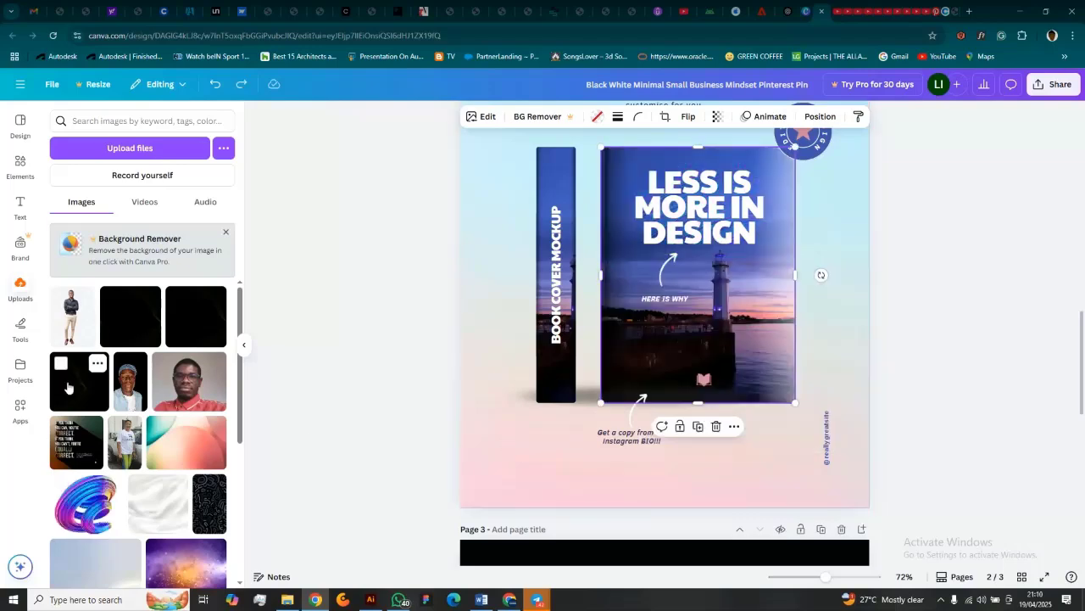
Fill both the book's front cover and its spine with the uploaded green image.
scroll(138, 448, down, 2)
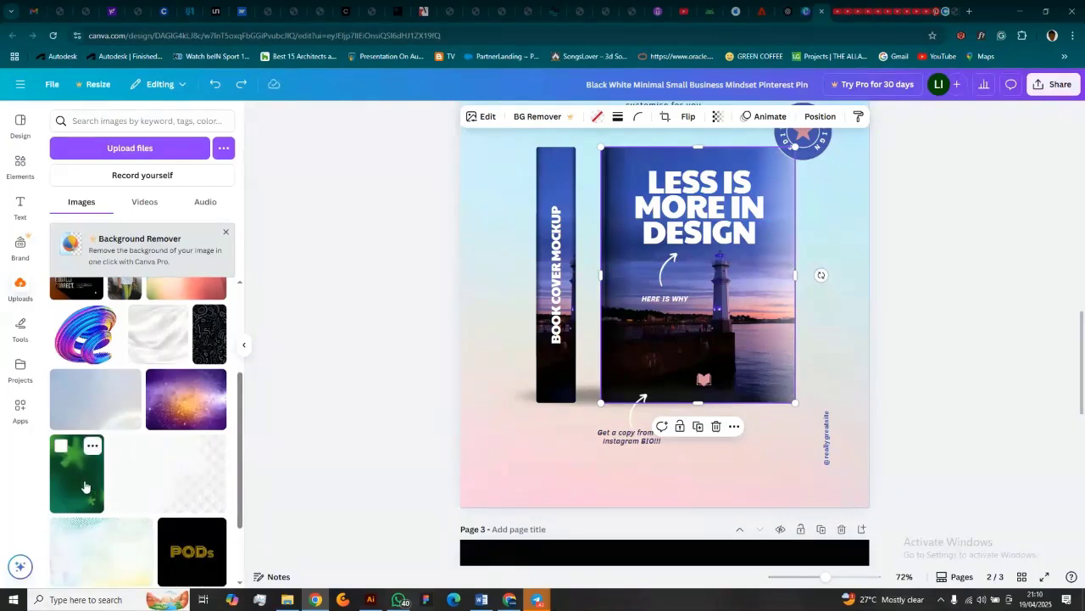
drag(84, 486, 711, 339)
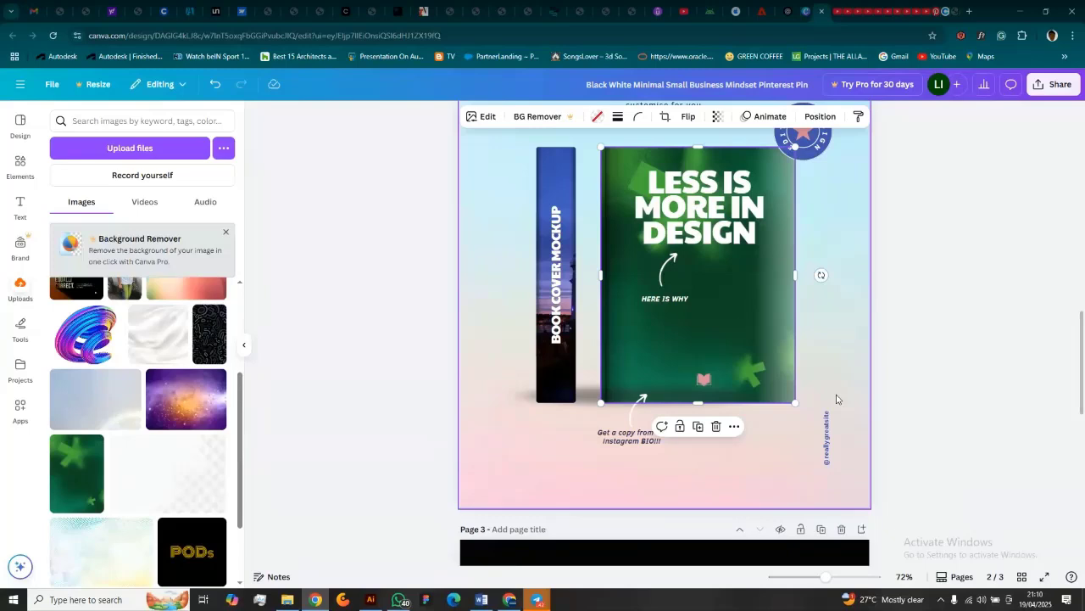
drag(88, 482, 562, 374)
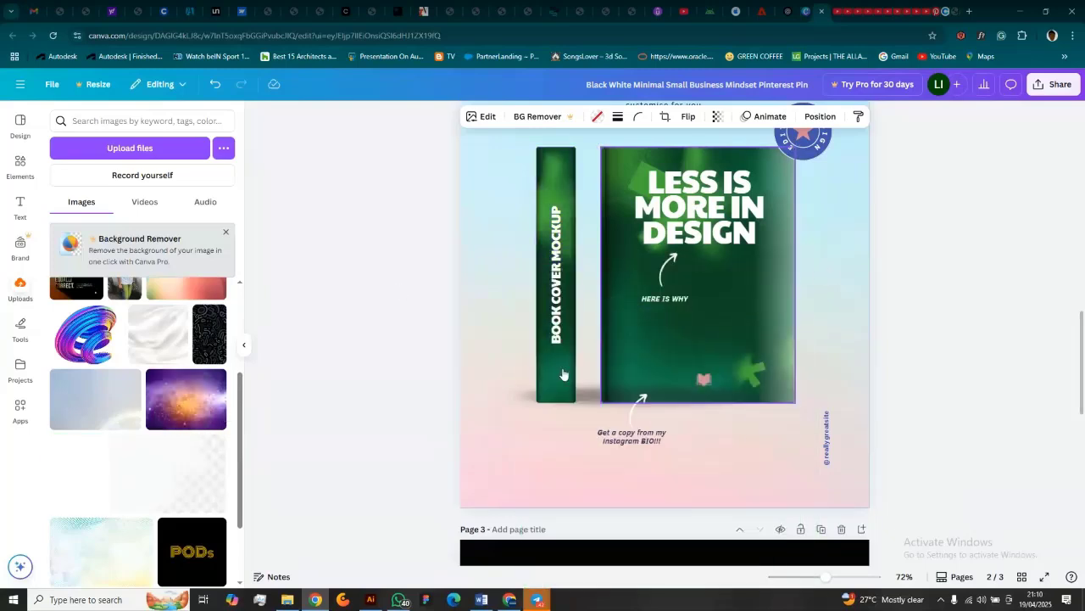
Review the three pin pages and browse the templates similar to the book cover mockup.
scroll(652, 354, up, 5)
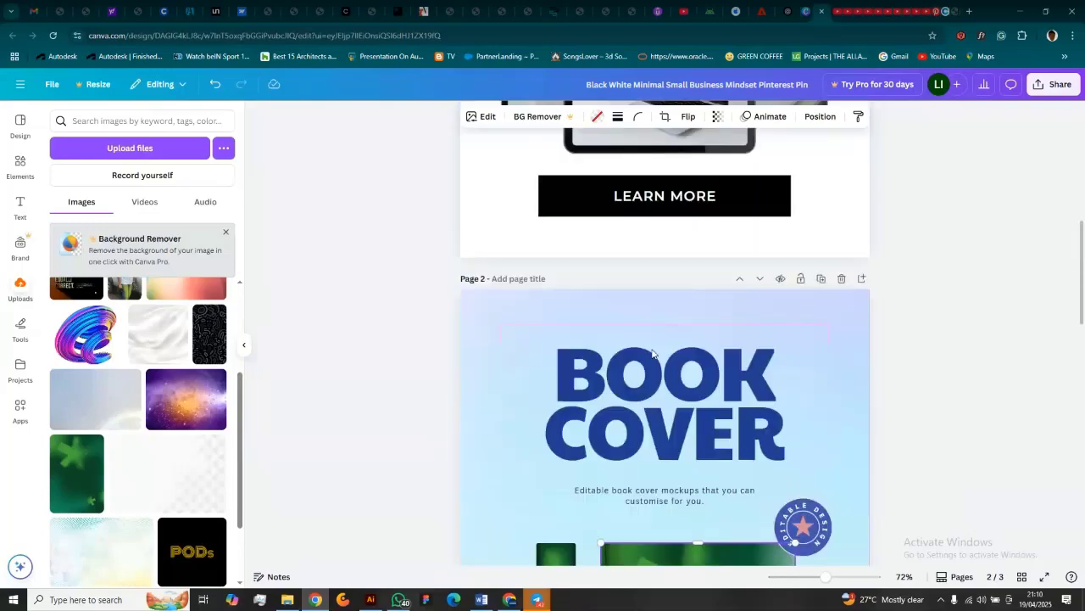
scroll(652, 354, down, 3)
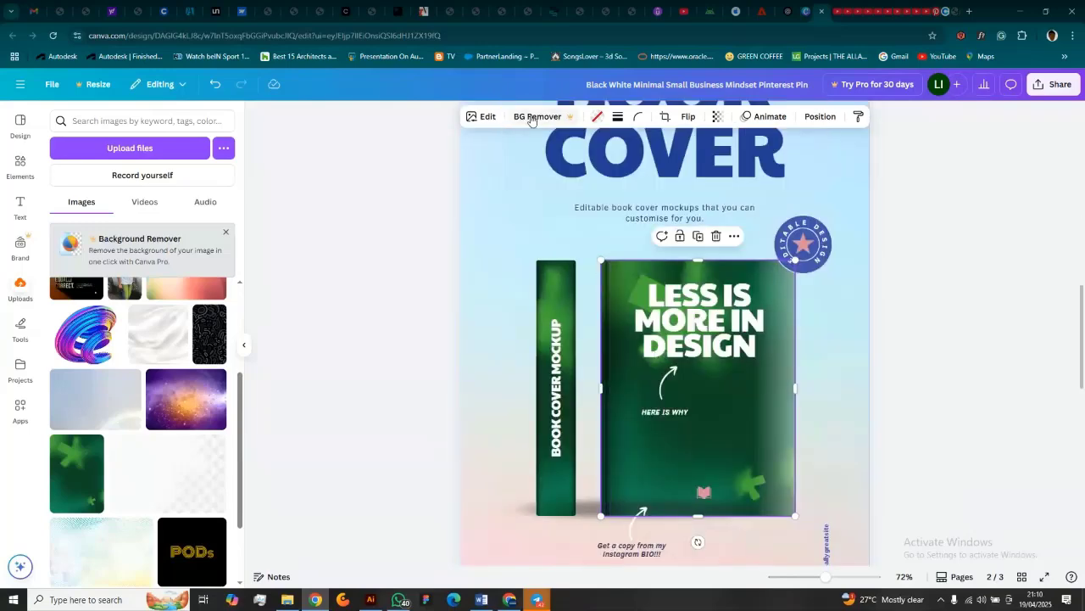
scroll(137, 440, up, 3)
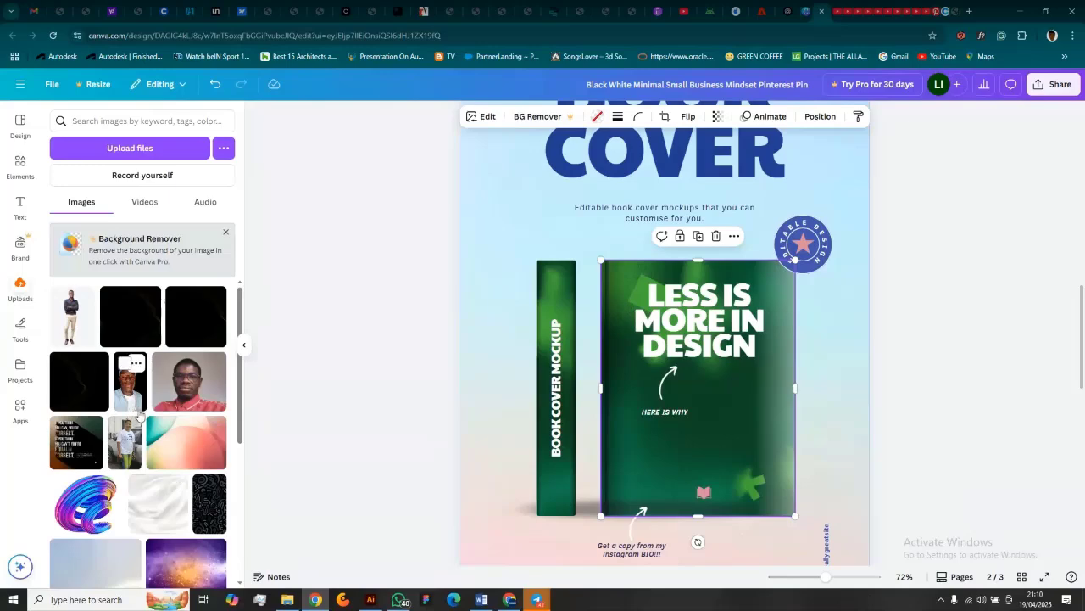
click(402, 194)
scroll(502, 288, up, 5)
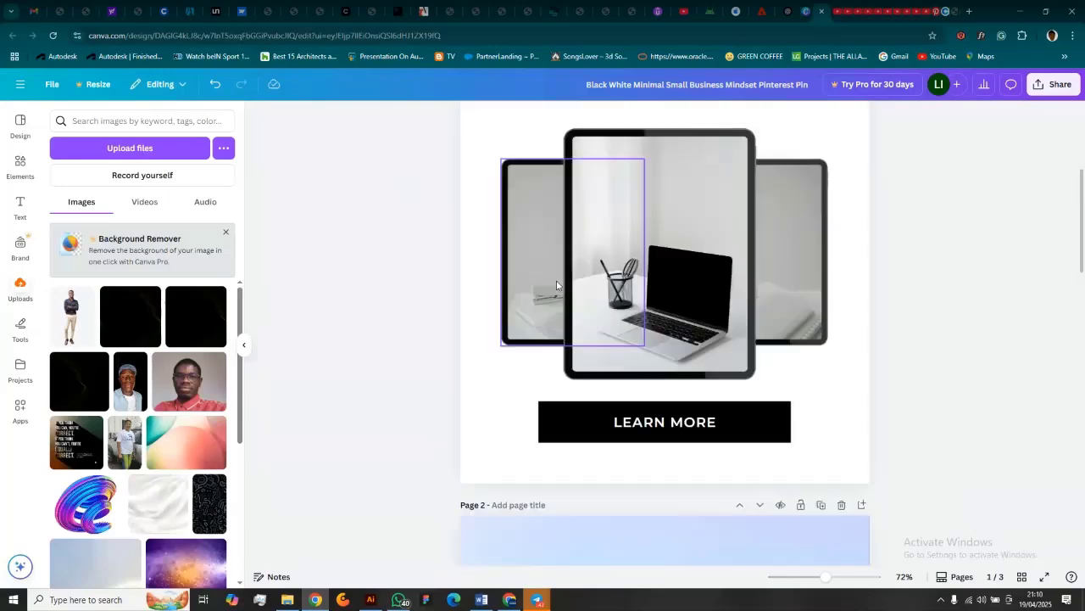
scroll(763, 270, down, 3)
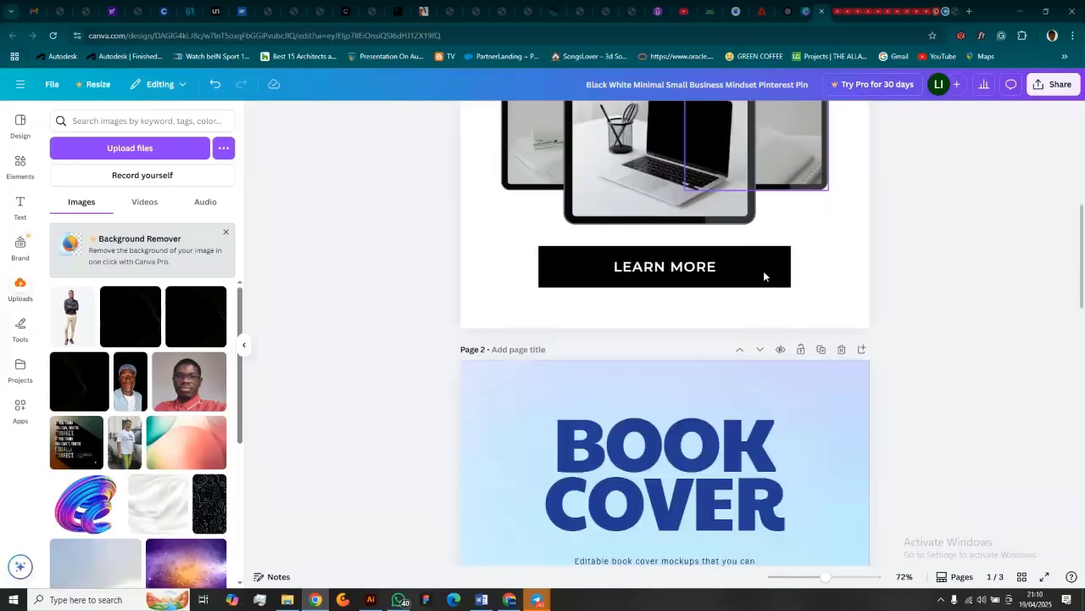
click(20, 125)
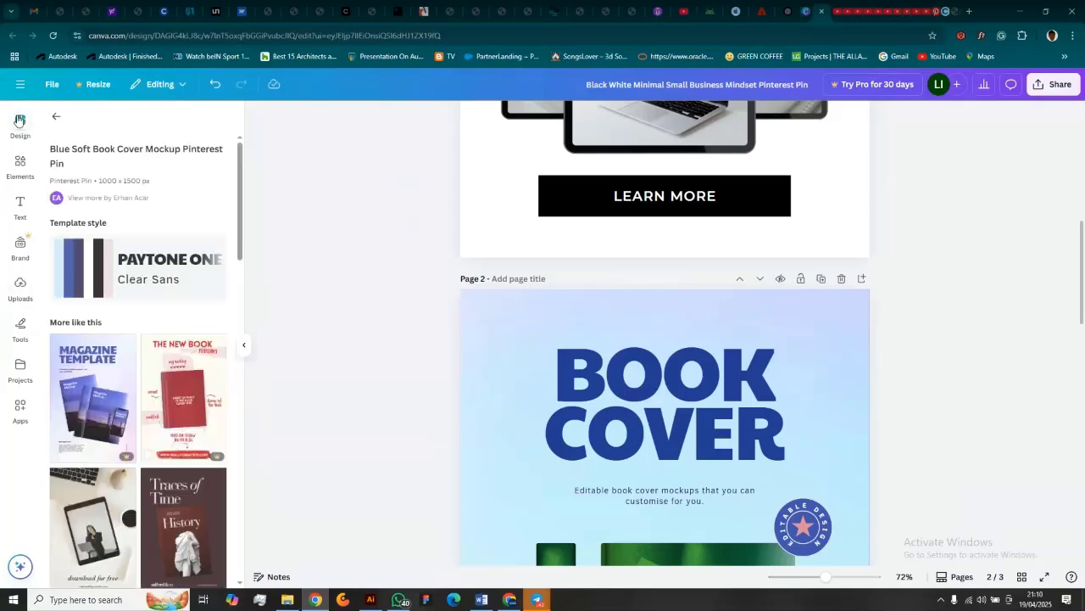
scroll(173, 440, down, 2)
scroll(173, 440, down, 5)
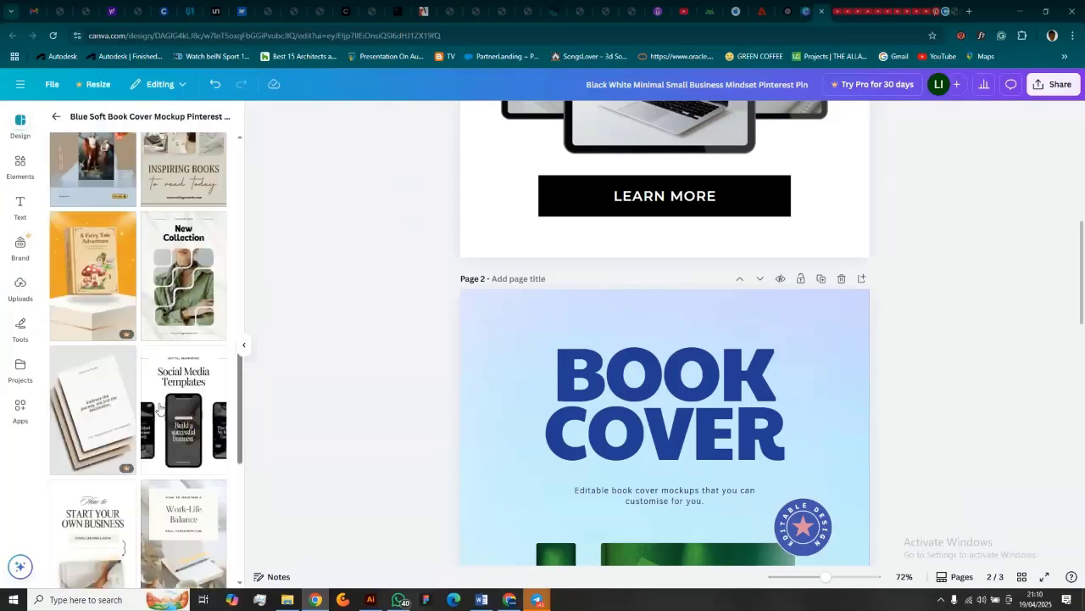
scroll(715, 388, down, 1)
scroll(714, 387, down, 10)
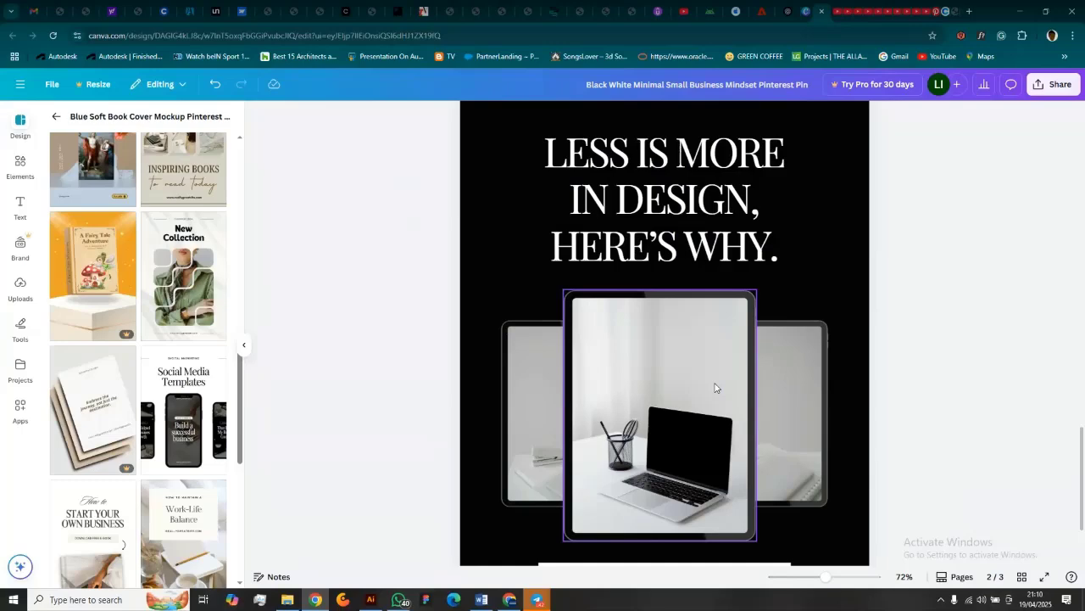
scroll(715, 388, up, 4)
scroll(715, 387, up, 10)
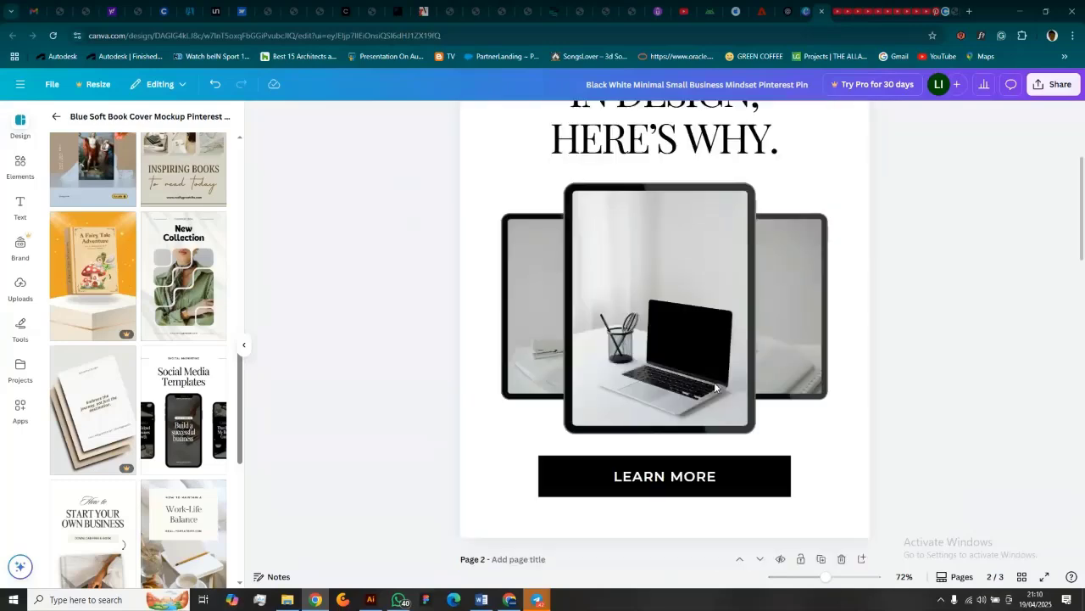
scroll(715, 388, up, 3)
Search the elements library for "rectangle" and show all of its graphics results.
click(24, 164)
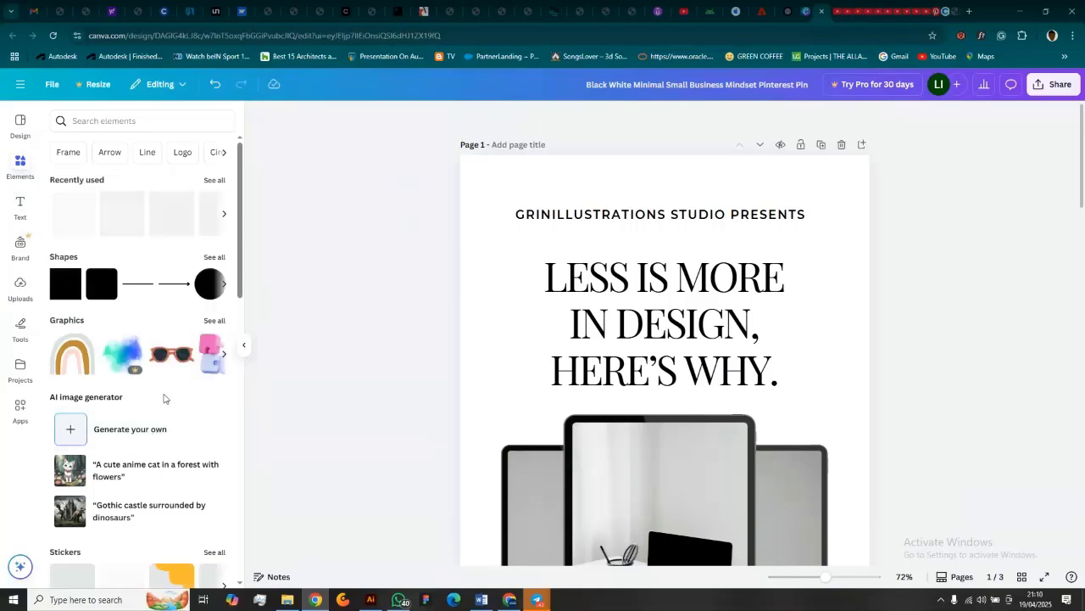
scroll(629, 406, down, 5)
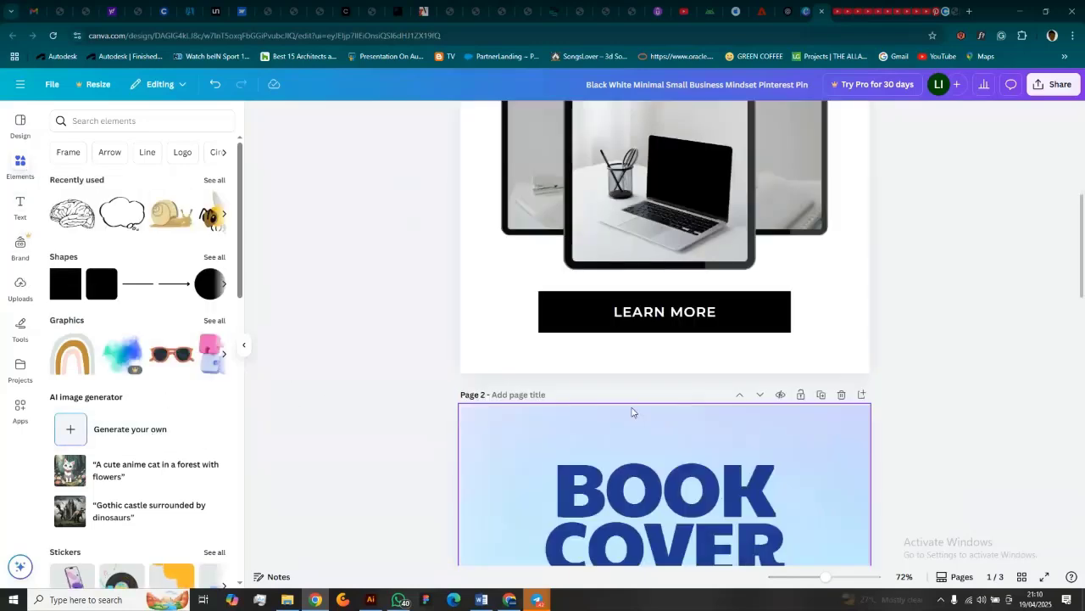
scroll(632, 412, down, 4)
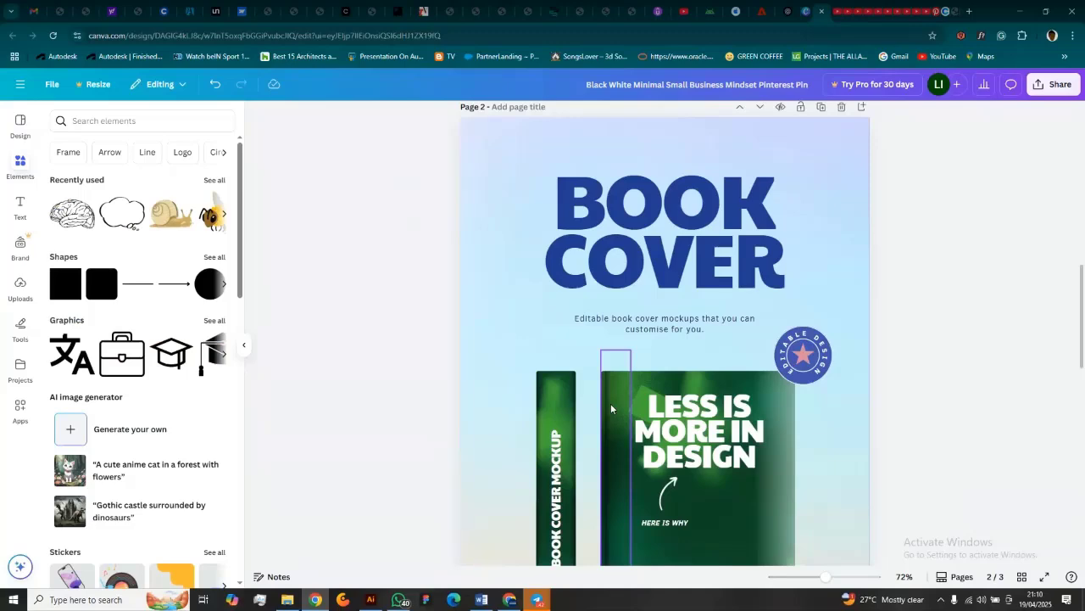
scroll(611, 407, down, 3)
scroll(670, 272, up, 3)
click(675, 265)
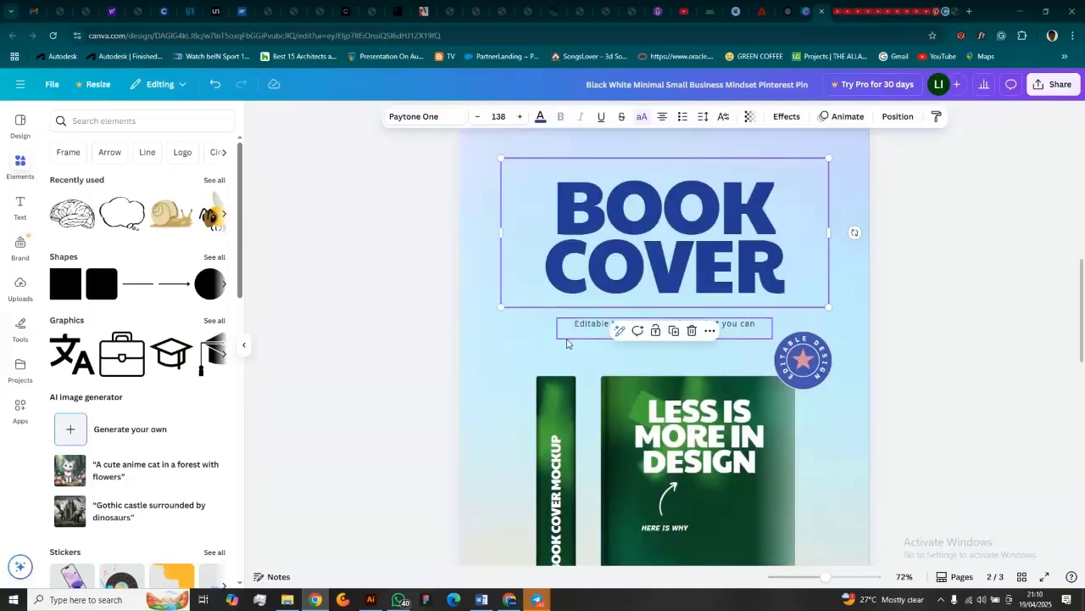
click(670, 336)
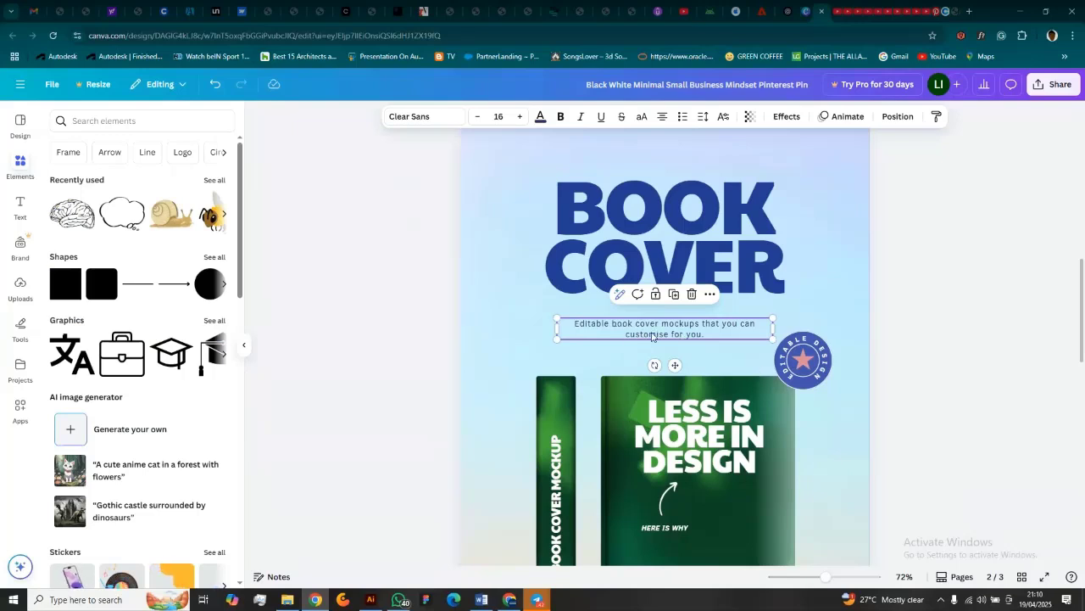
click(97, 117)
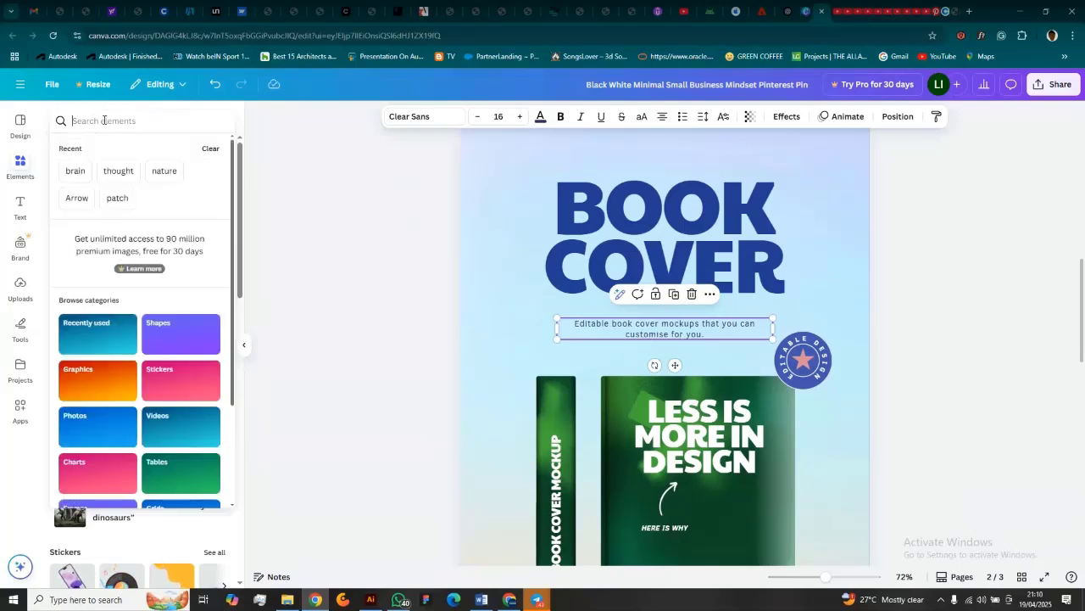
text(rect)
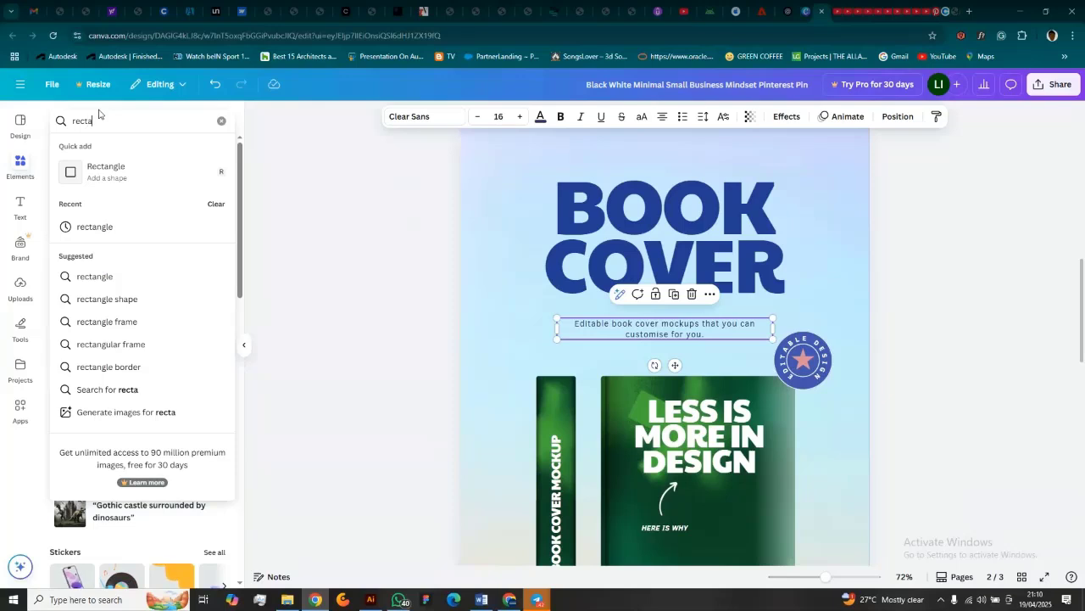
text(a)
click(106, 276)
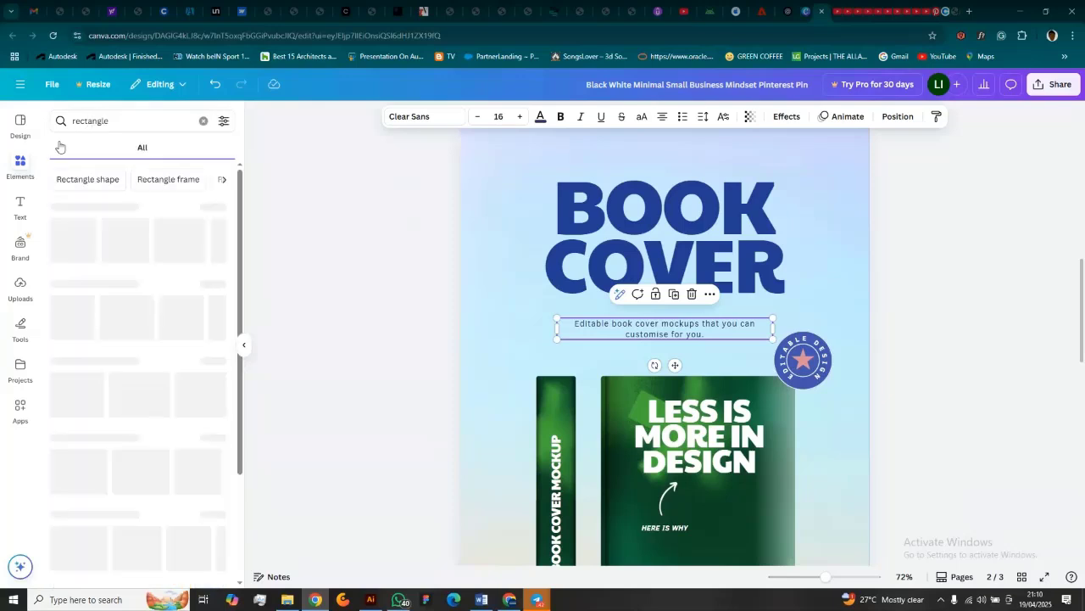
scroll(132, 354, down, 1)
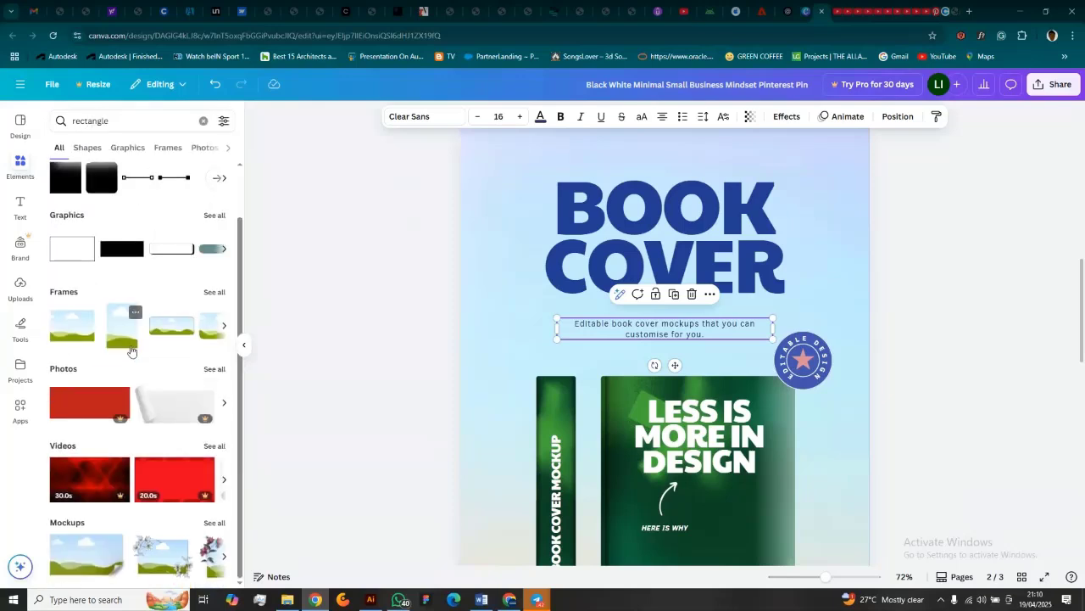
scroll(119, 255, up, 1)
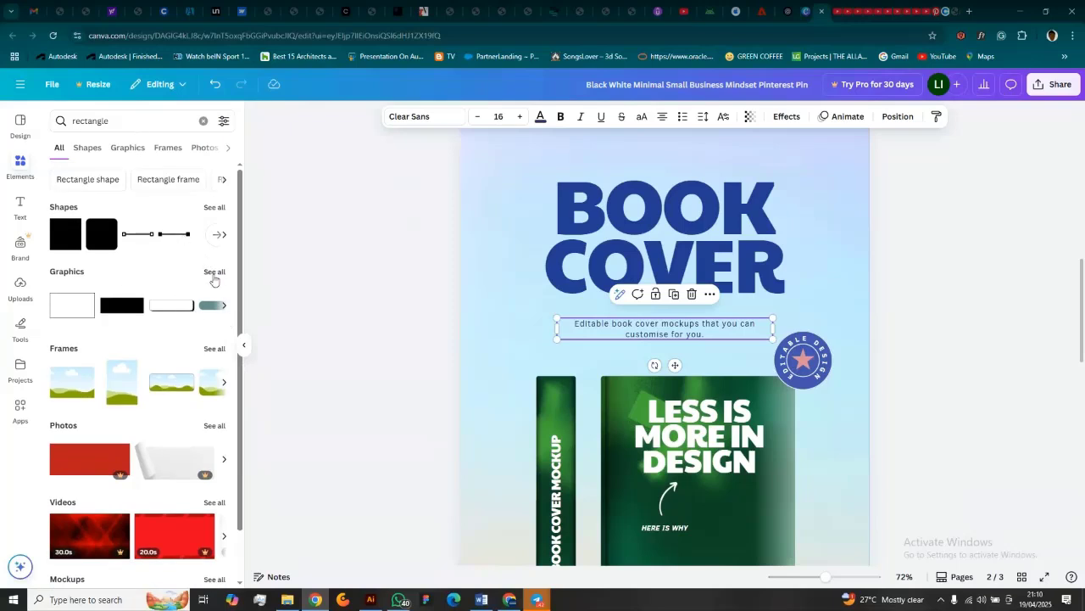
click(213, 273)
Add the pink scribbled rectangle graphic behind the subtitle and the lower "BOOK COVER" line, enlarged to span the heading's width.
scroll(170, 322, down, 4)
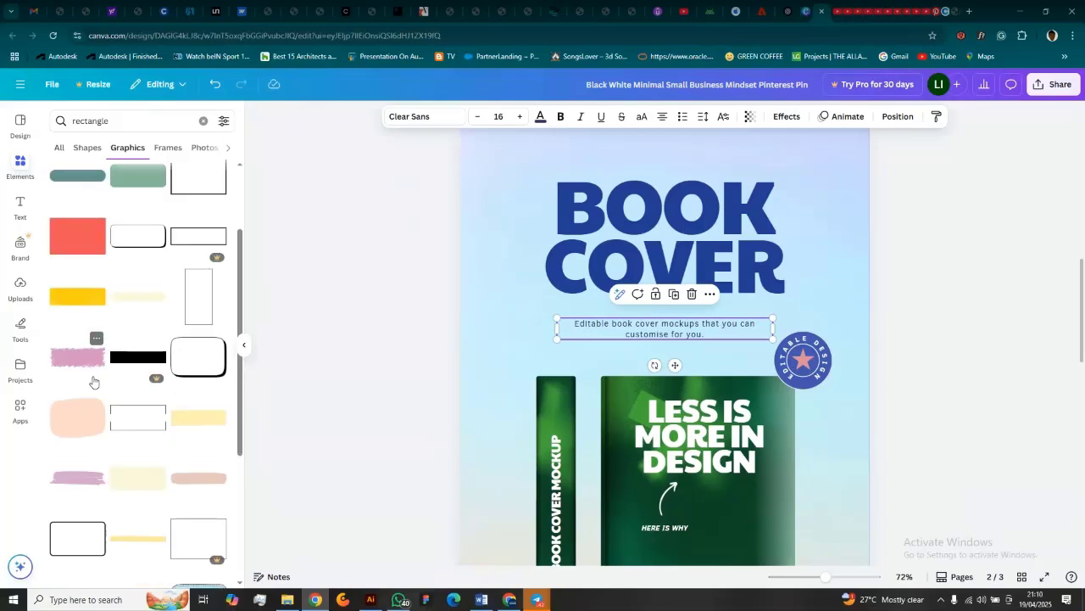
scroll(93, 374, down, 1)
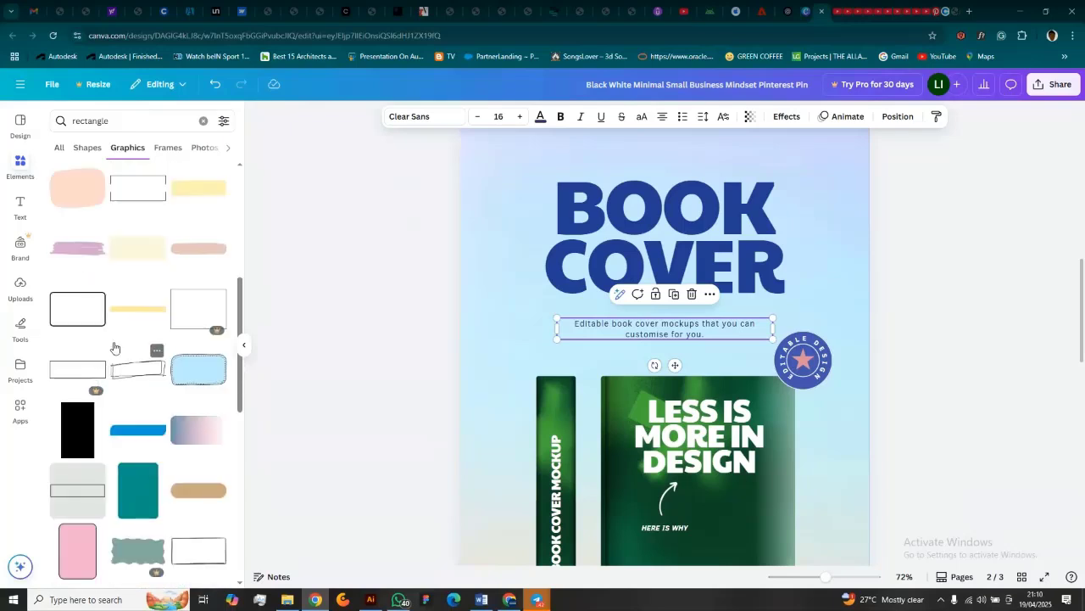
scroll(114, 347, down, 3)
scroll(114, 347, up, 4)
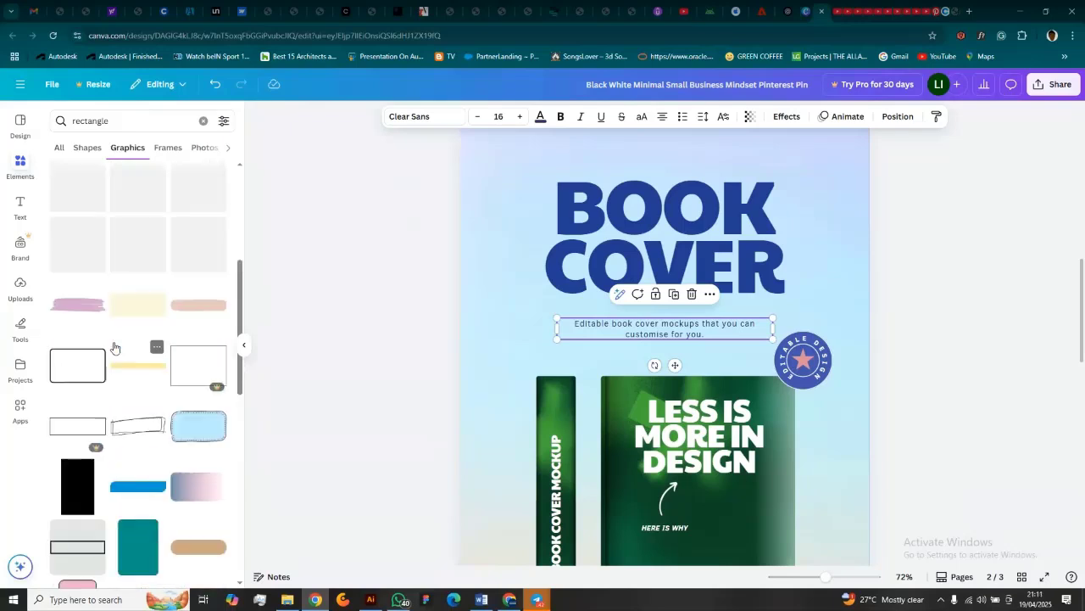
scroll(97, 339, up, 1)
scroll(97, 339, up, 1)
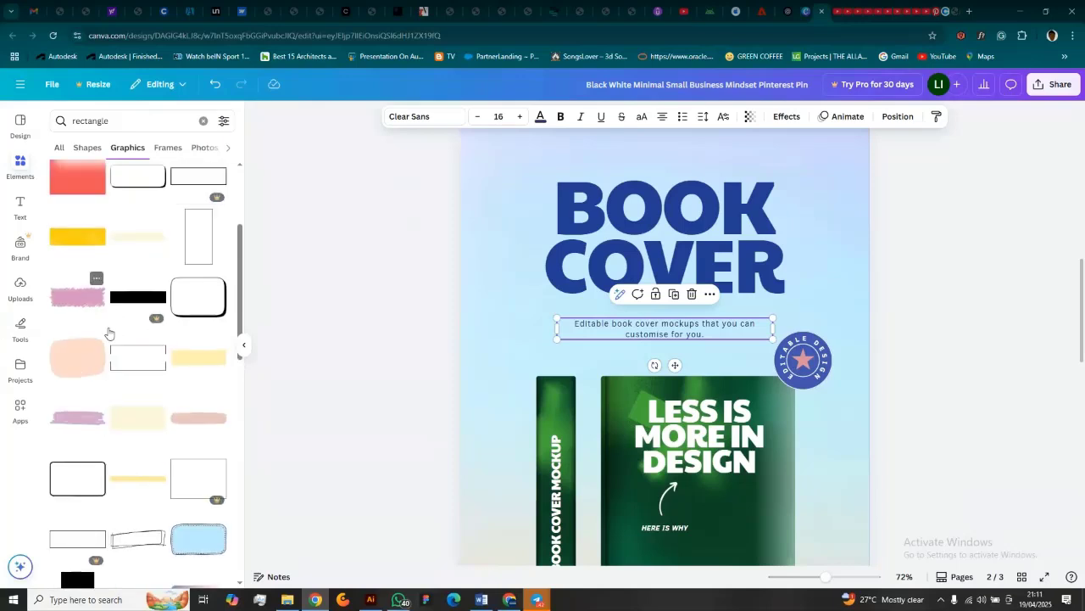
mouse_move(78, 297)
mouse_down()
mouse_move(645, 423)
mouse_move(615, 399)
mouse_move(580, 322)
mouse_move(611, 322)
mouse_up()
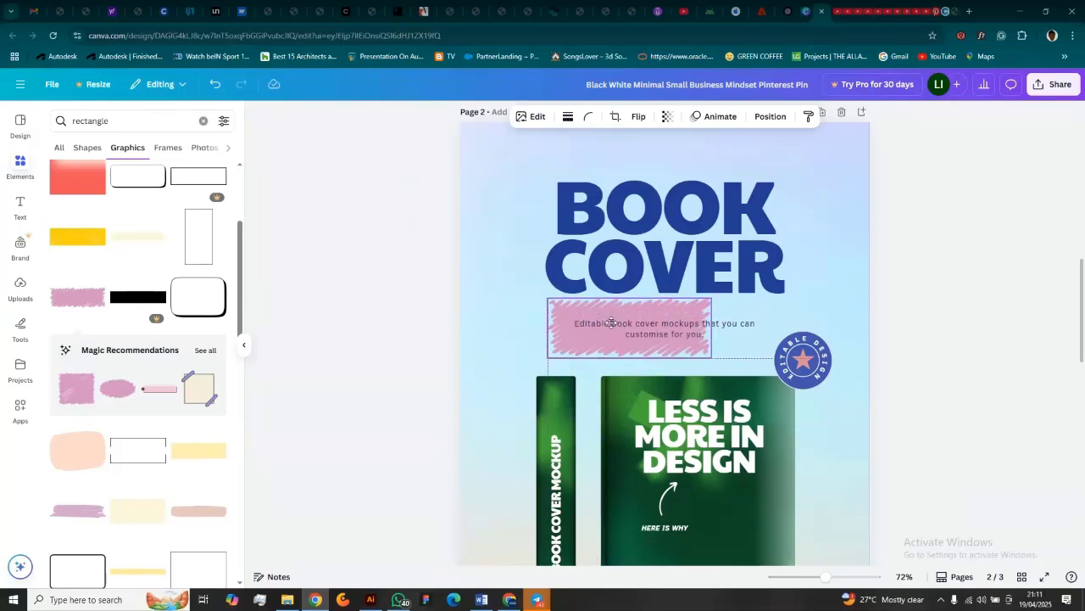
mouse_move(710, 356)
mouse_down()
mouse_move(734, 368)
mouse_move(821, 353)
mouse_move(756, 352)
mouse_move(772, 342)
mouse_move(732, 356)
mouse_move(703, 323)
mouse_up()
Bring the whole round "EDITABLE DESIGN" badge one layer forward and enlarge it slightly over the book's upper corner.
click(803, 361)
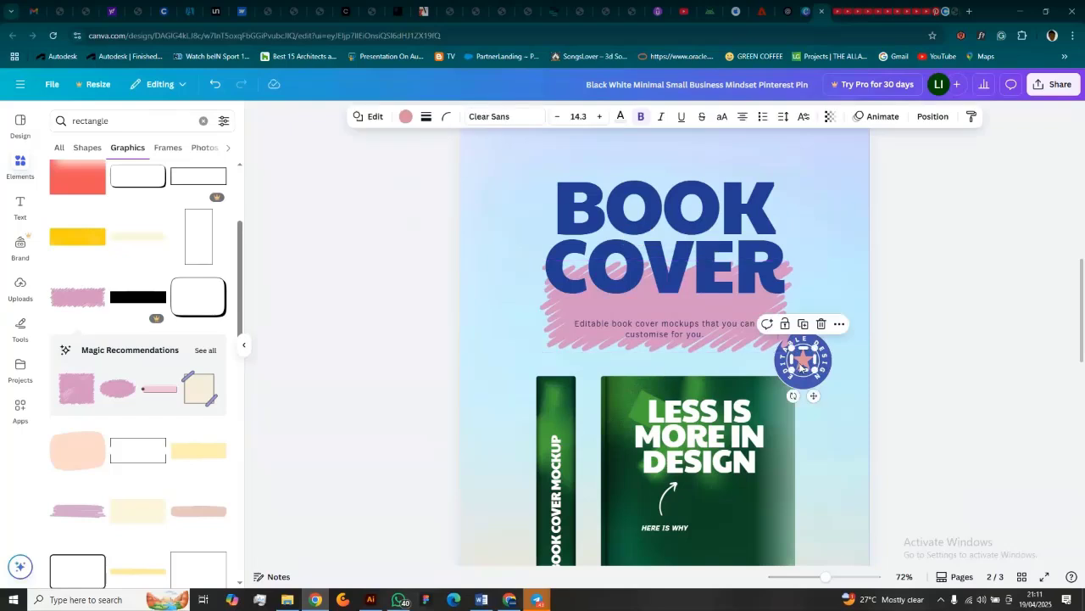
drag(922, 384, 801, 342)
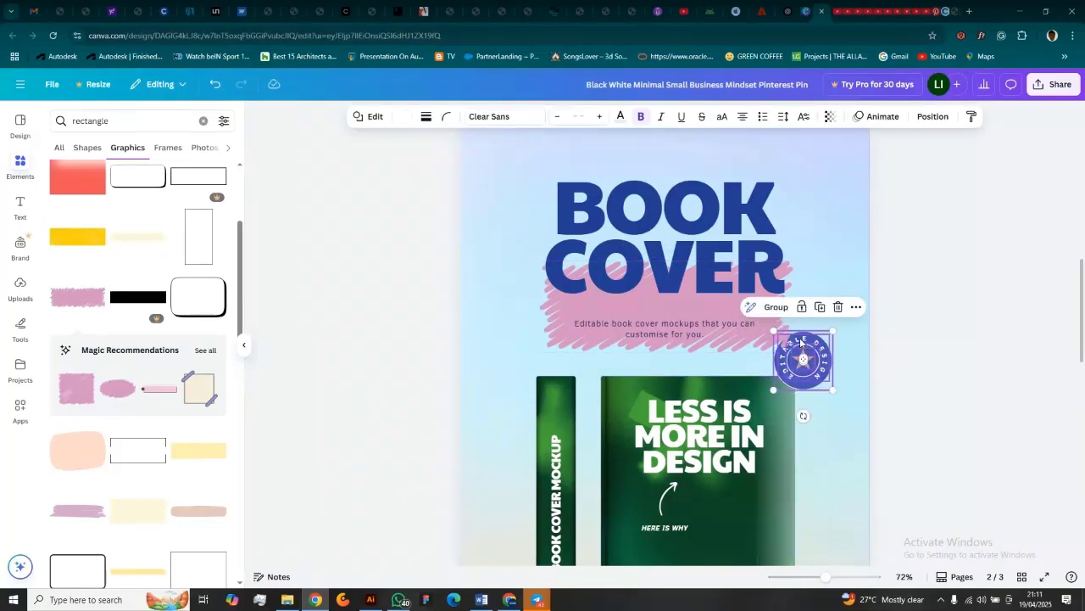
right_click(802, 346)
mouse_move(861, 372)
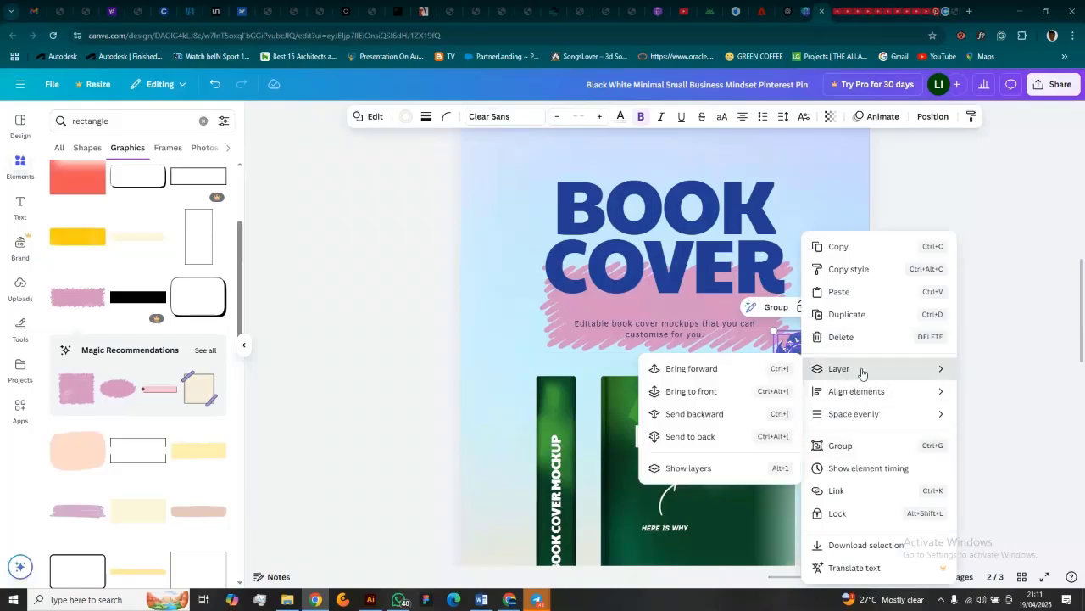
click(685, 368)
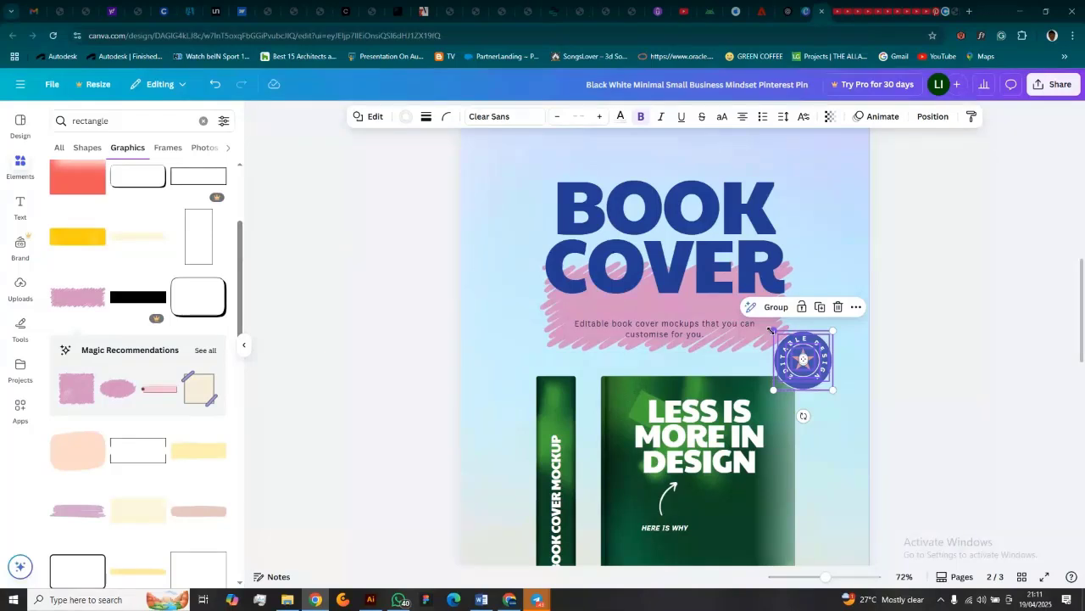
drag(770, 330, 752, 310)
drag(801, 354, 809, 369)
click(926, 364)
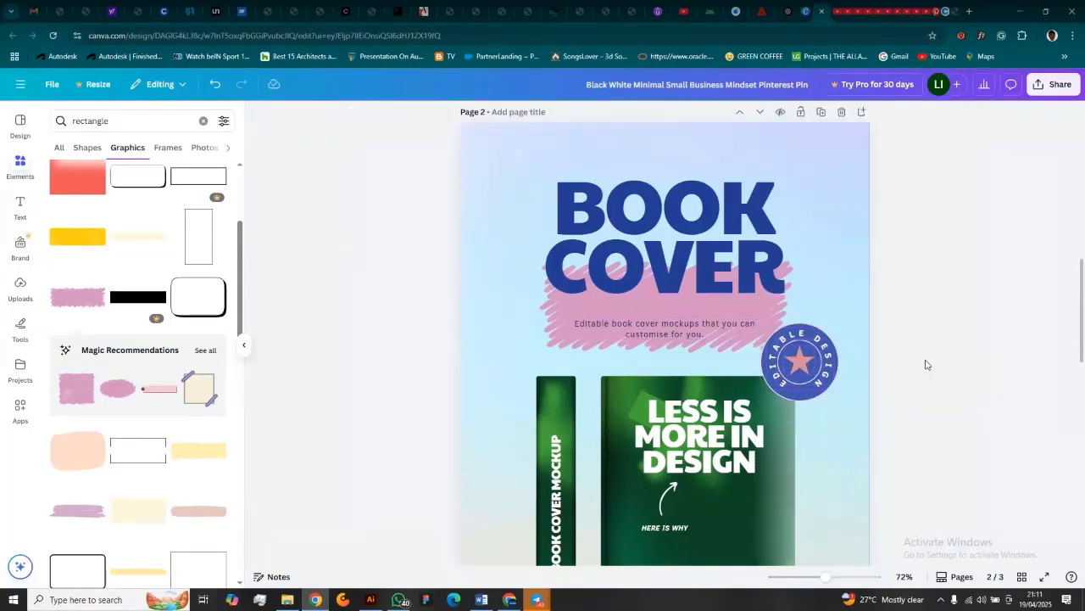
Open the editing options of the pink scribble graphic behind the subtitle and look through its filter previews.
click(549, 348)
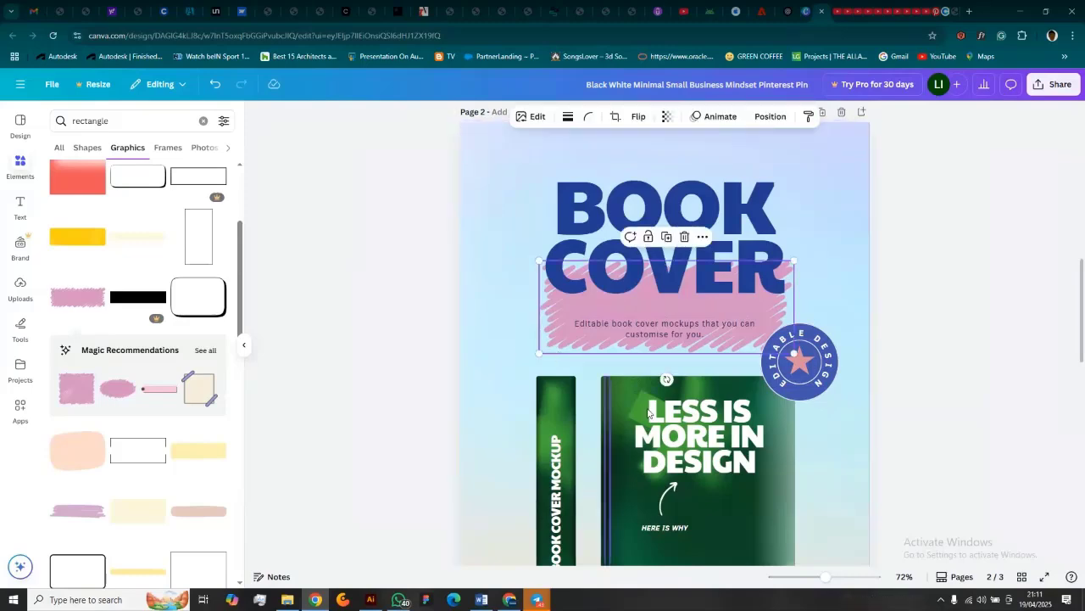
scroll(644, 411, down, 2)
scroll(632, 407, up, 4)
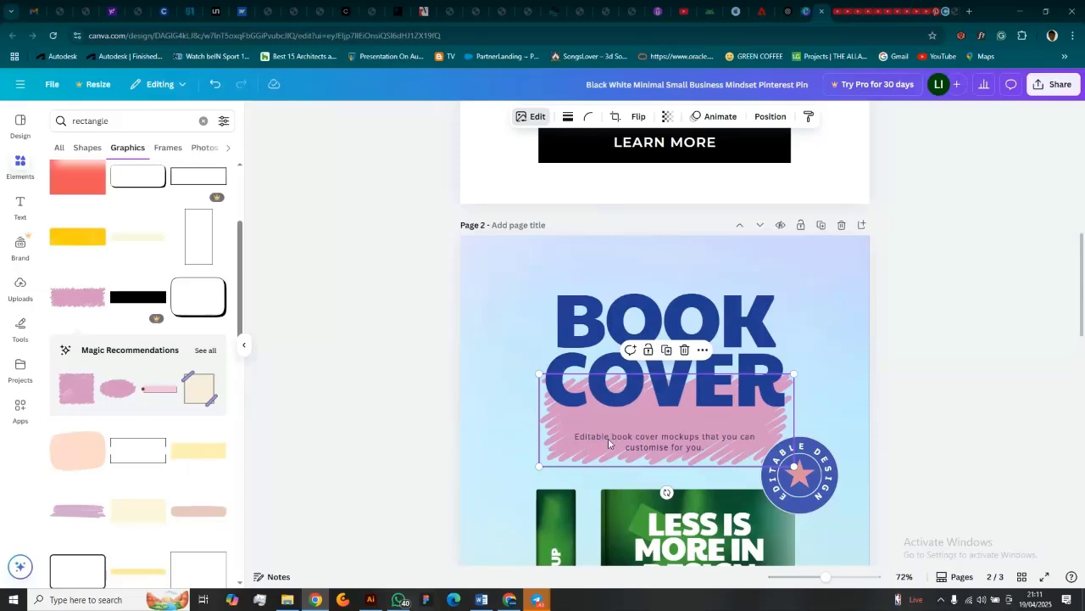
scroll(639, 410, down, 8)
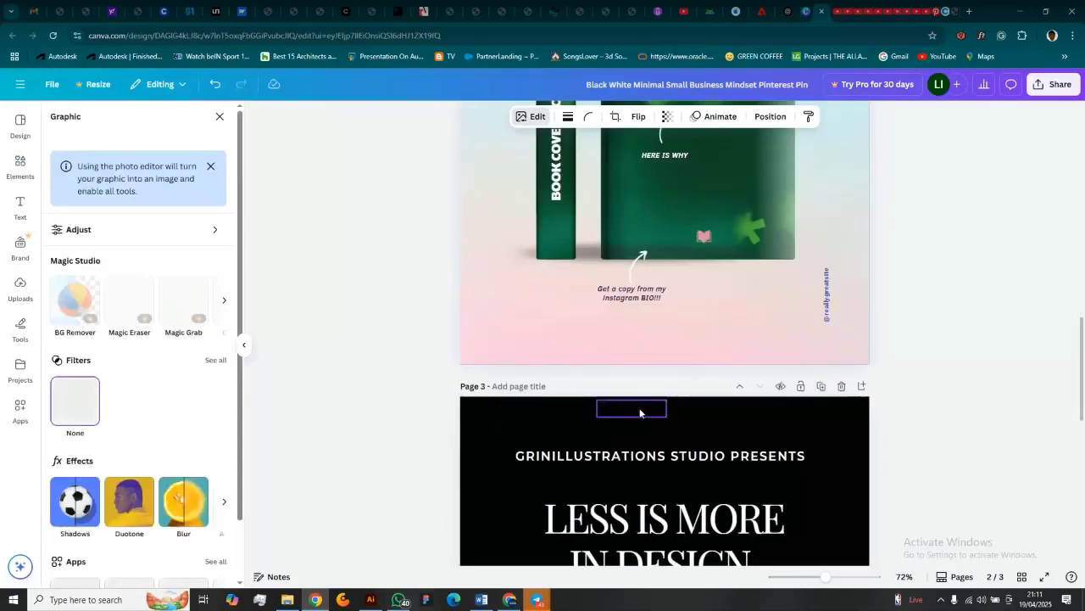
scroll(639, 411, up, 6)
click(225, 407)
click(225, 407)
click(225, 407)
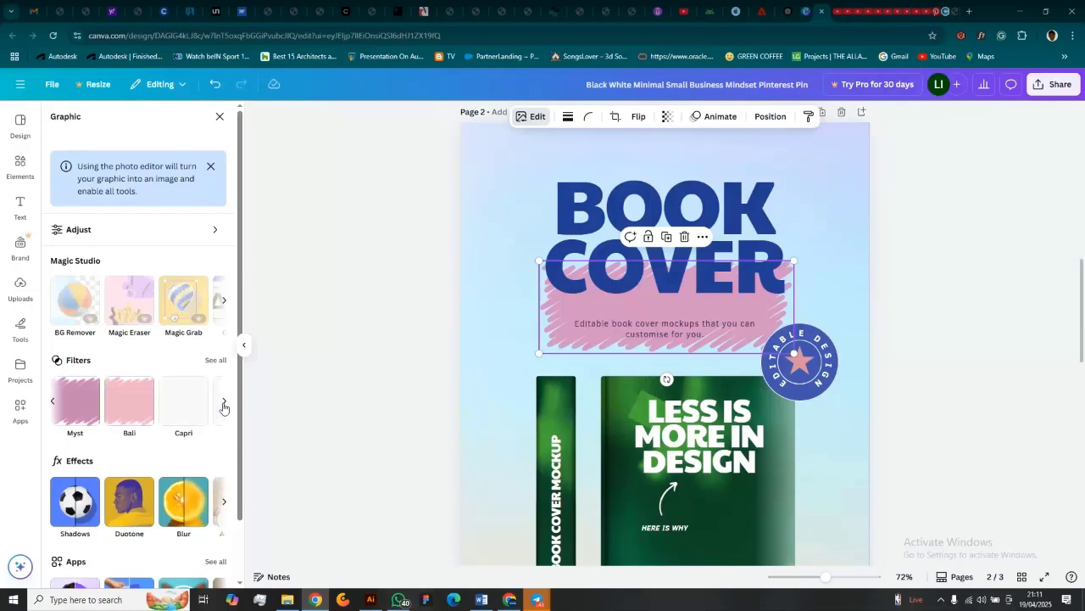
scroll(54, 488, down, 1)
scroll(54, 488, up, 2)
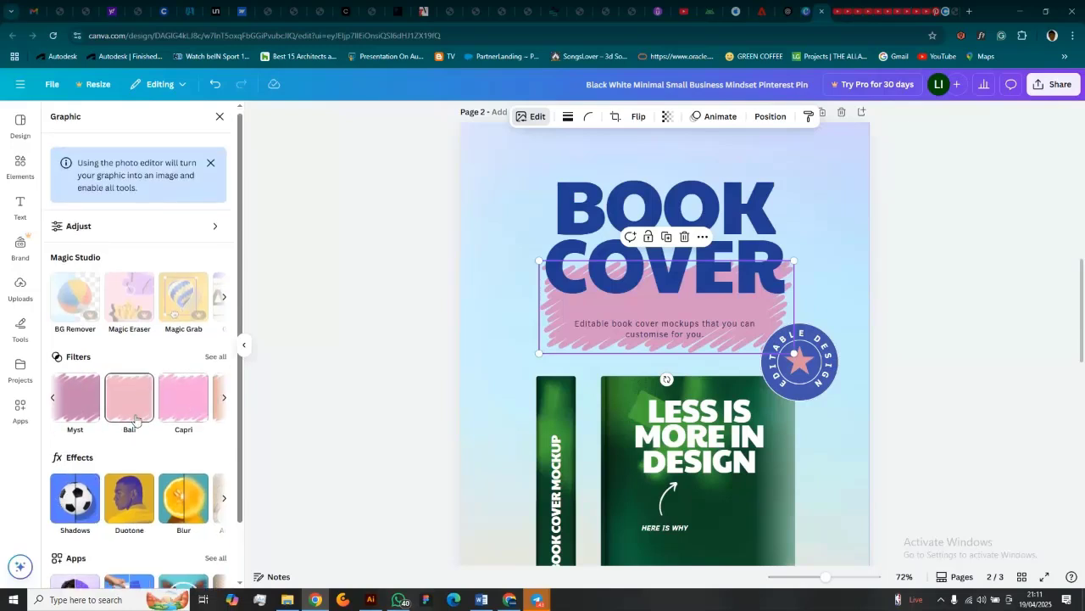
scroll(212, 320, down, 1)
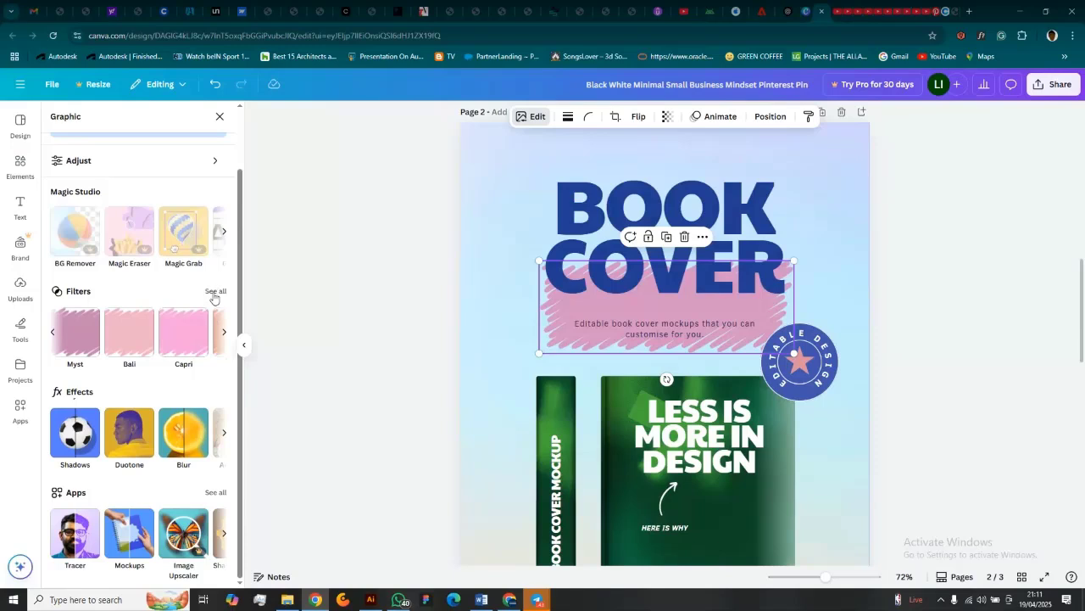
Browse the full filter list and apply the Oceanic filter from the Soft group to the scribble graphic.
click(215, 293)
scroll(127, 433, down, 6)
scroll(127, 434, up, 3)
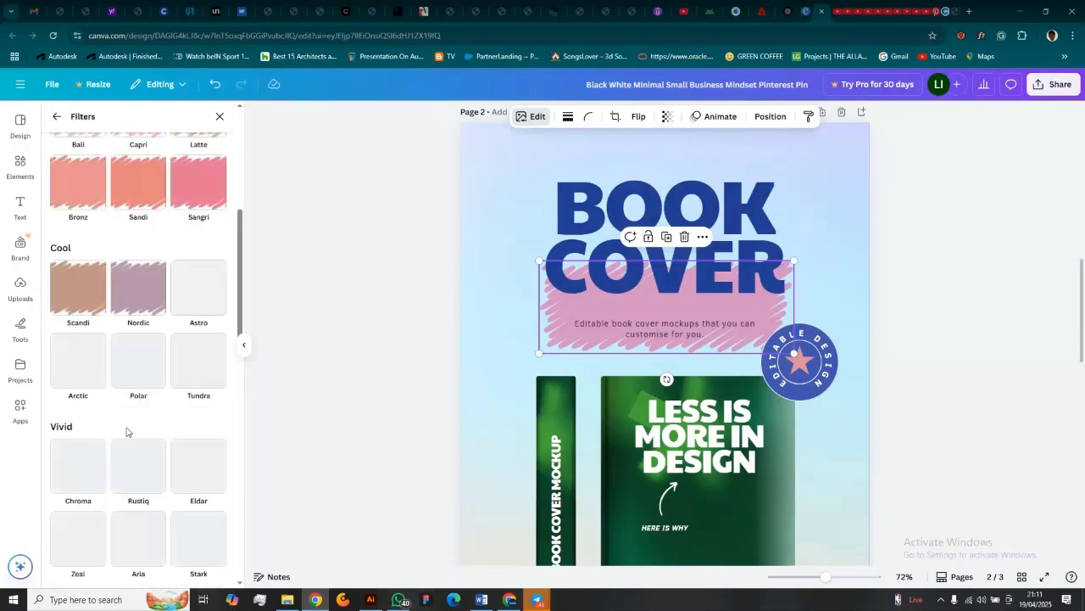
scroll(118, 424, down, 2)
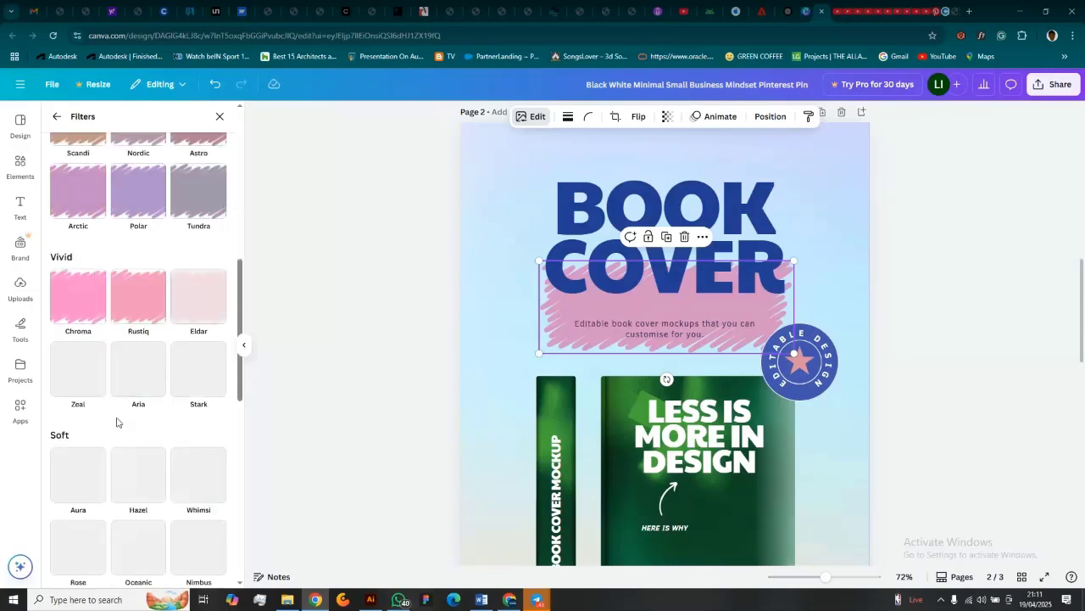
scroll(117, 421, down, 3)
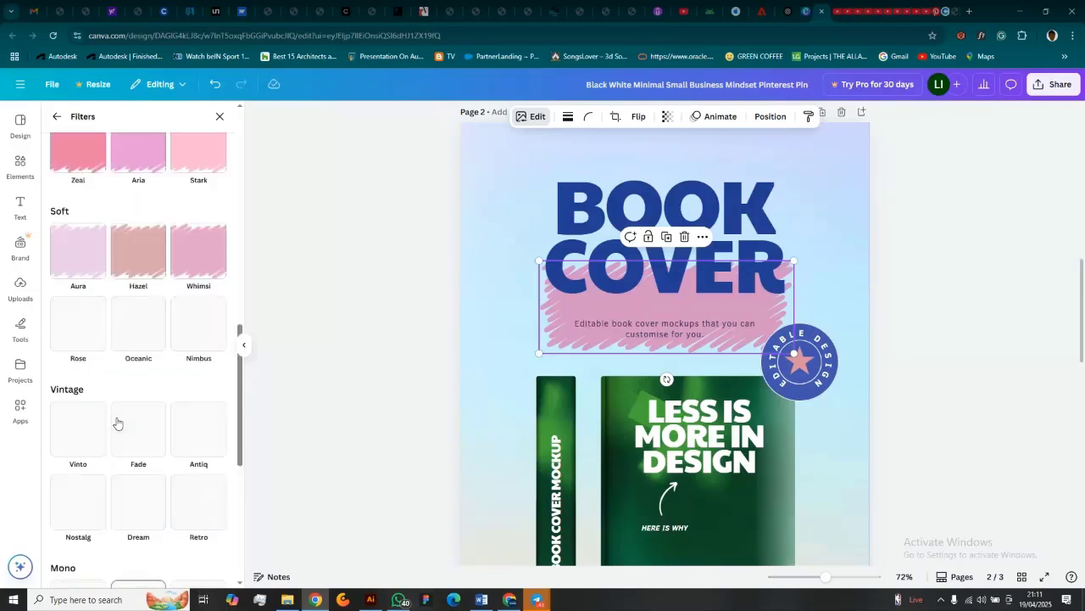
scroll(117, 423, up, 1)
click(132, 434)
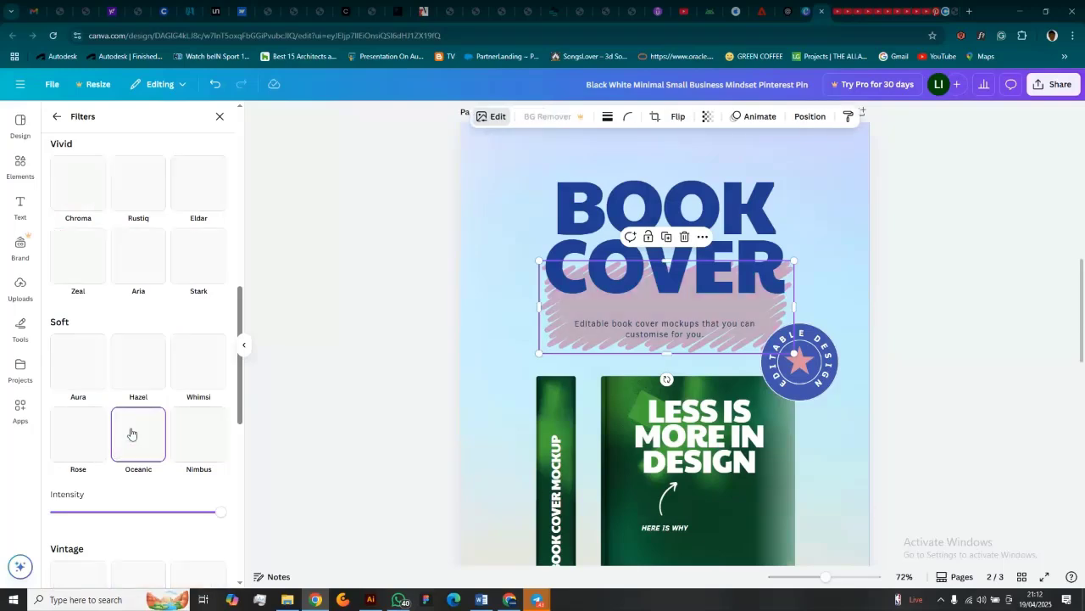
scroll(259, 416, up, 1)
scroll(544, 397, down, 1)
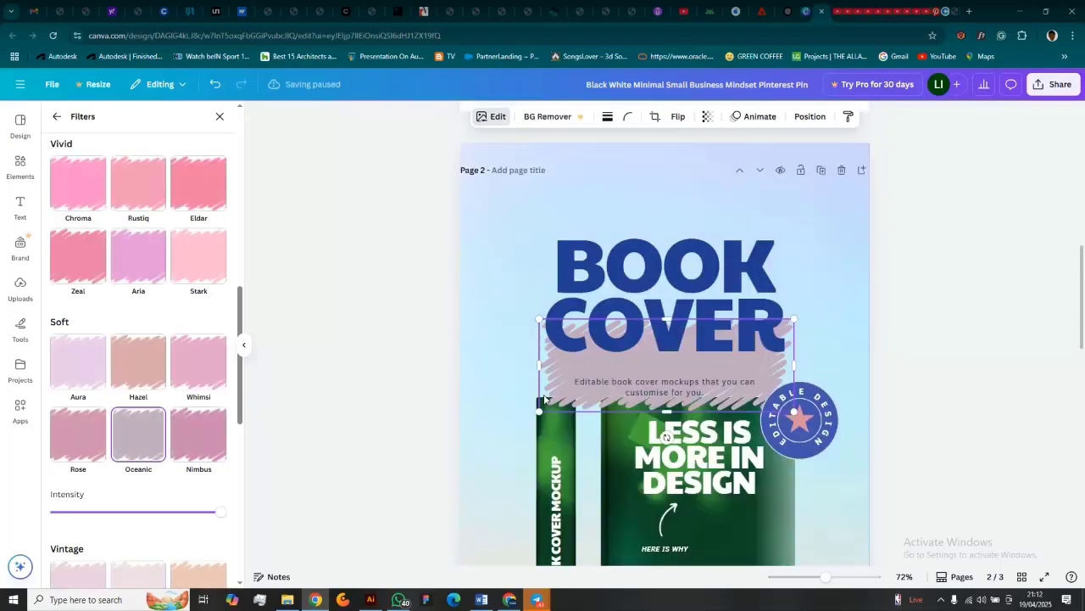
scroll(544, 397, down, 2)
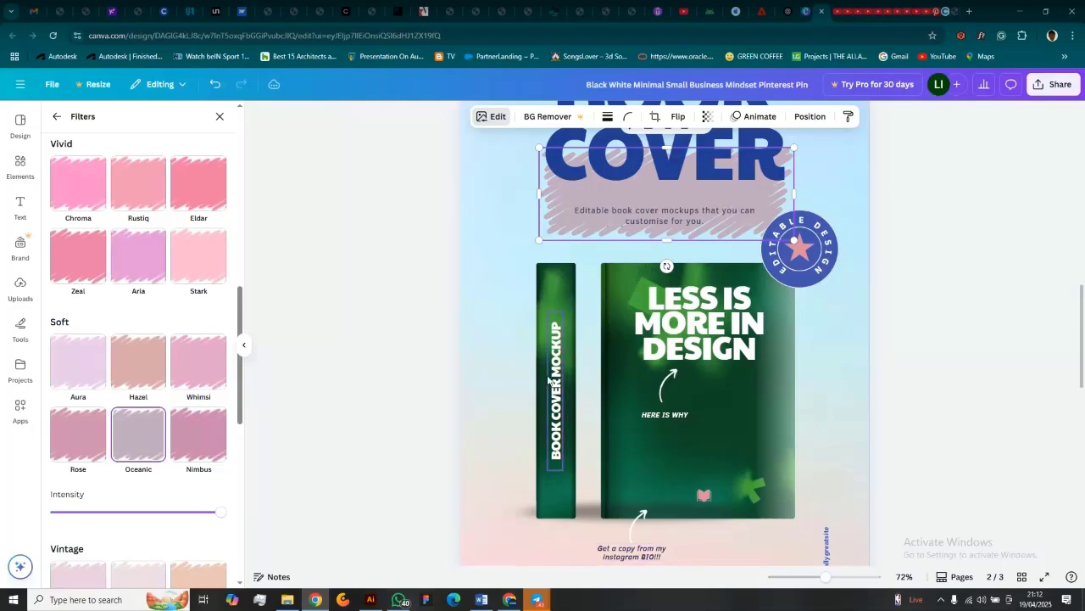
scroll(511, 402, up, 3)
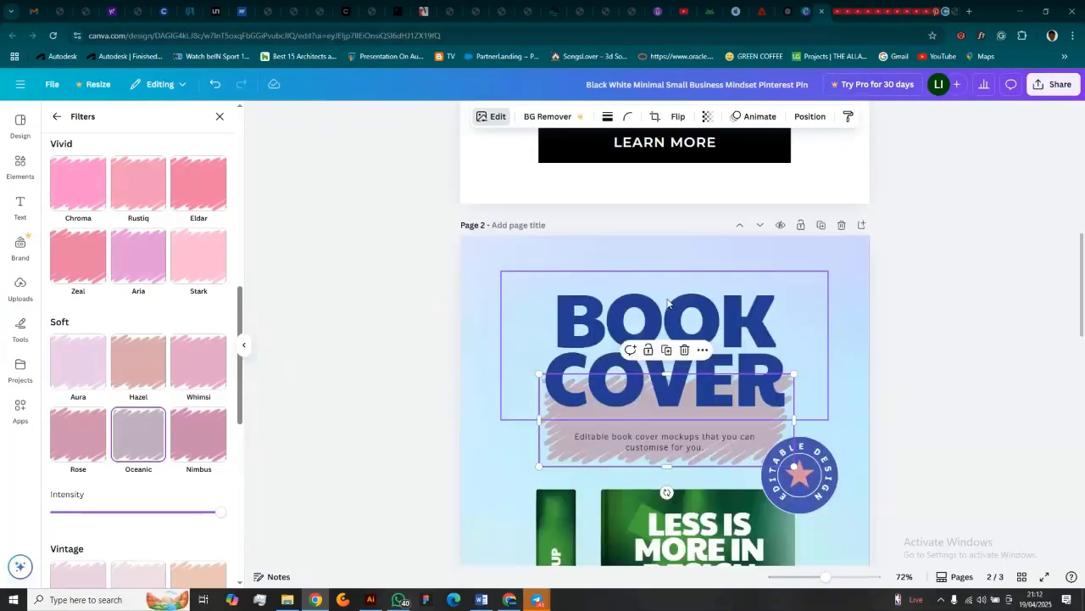
Shift the subtitle under the "BOOK COVER" heading slightly upward and make it bold.
click(651, 430)
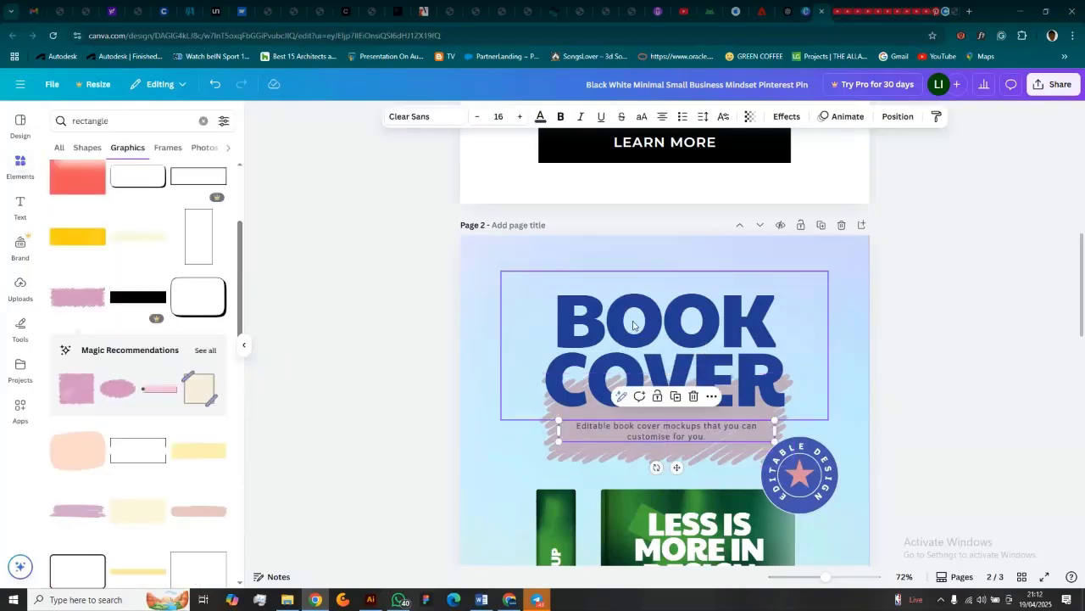
key(ctrl+b)
double_click(663, 437)
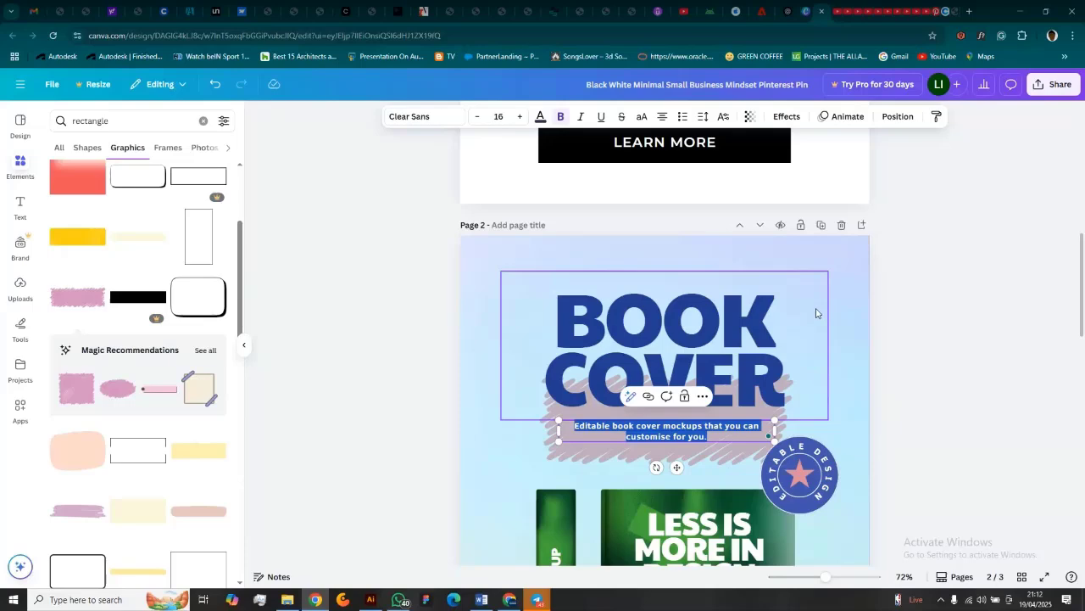
click(712, 356)
click(657, 354)
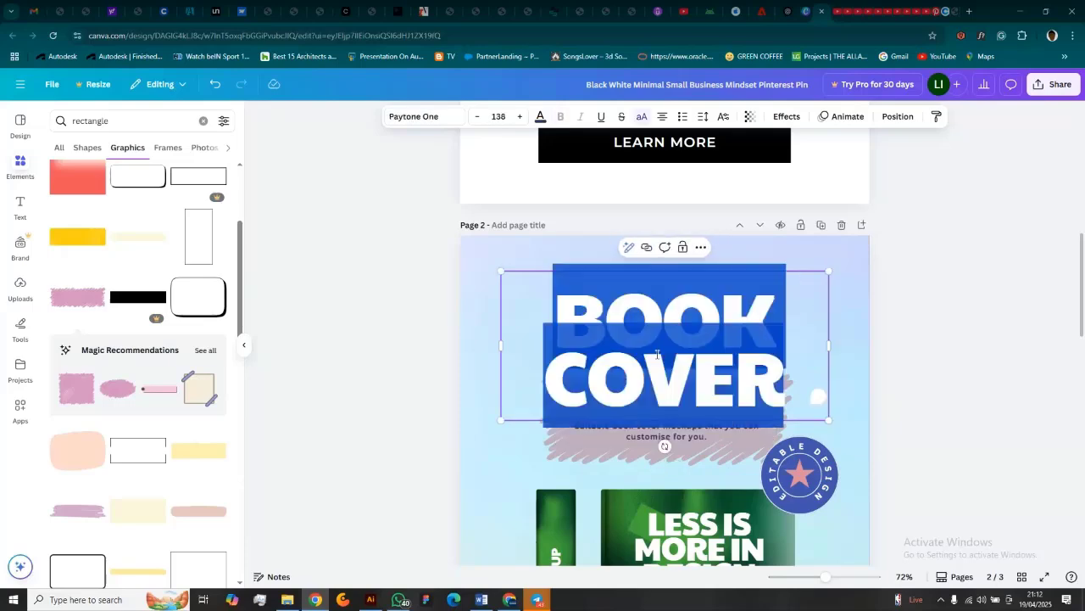
Remove the existing photos from all three tablet frames on page 1, leaving the frames empty.
scroll(657, 355, down, 5)
scroll(657, 355, down, 8)
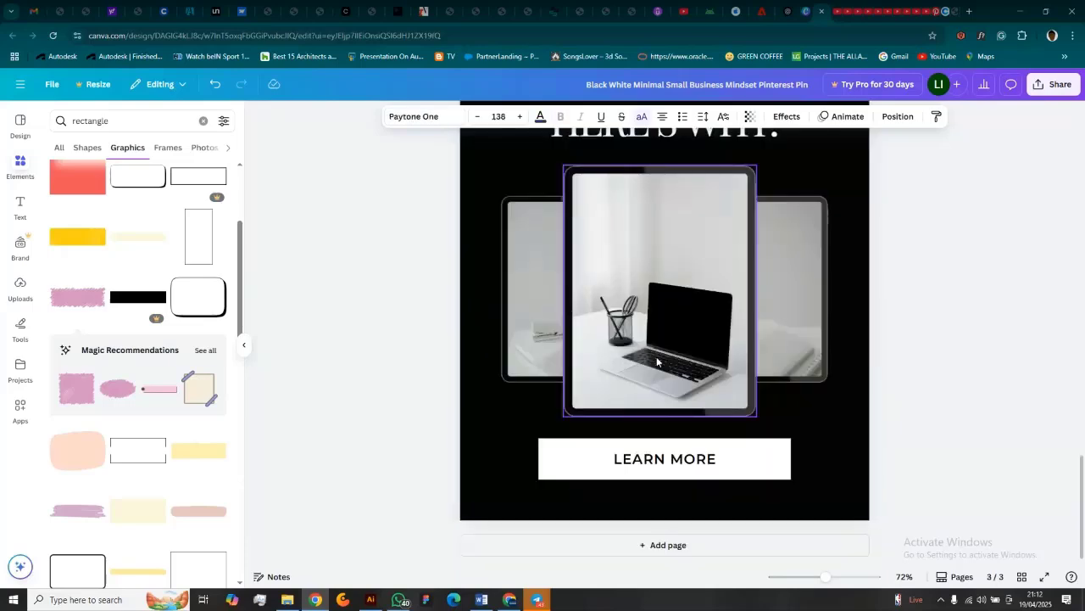
scroll(657, 361, up, 10)
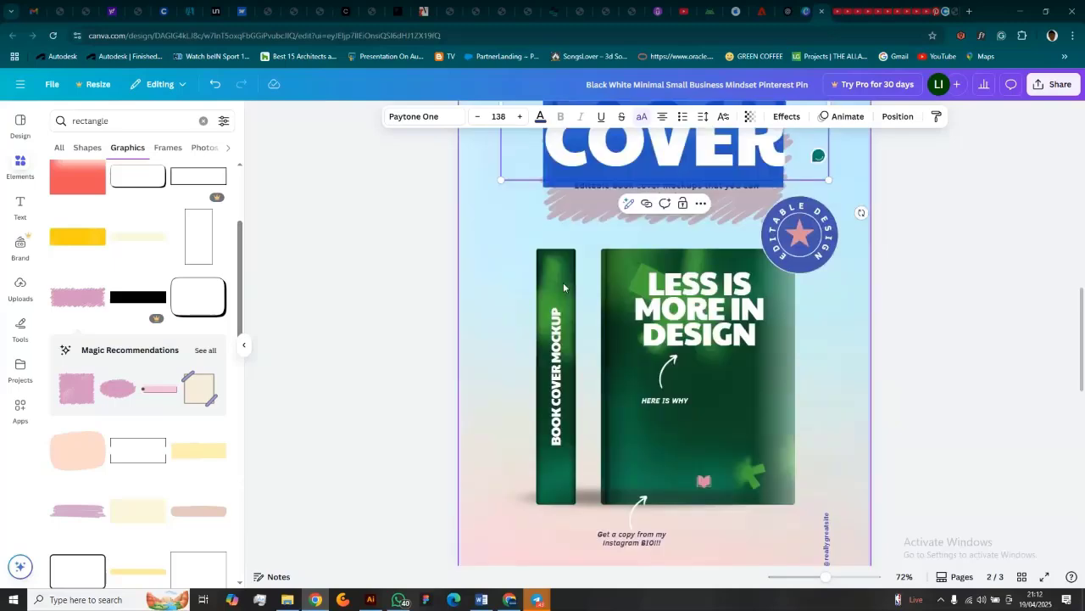
scroll(563, 282, up, 10)
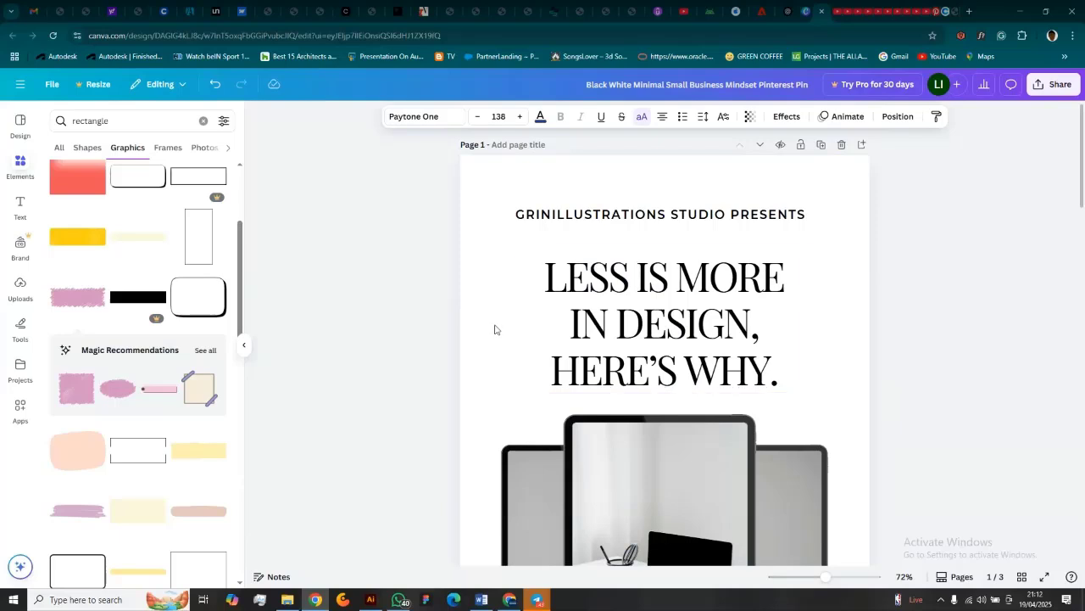
scroll(643, 288, down, 4)
scroll(640, 395, up, 3)
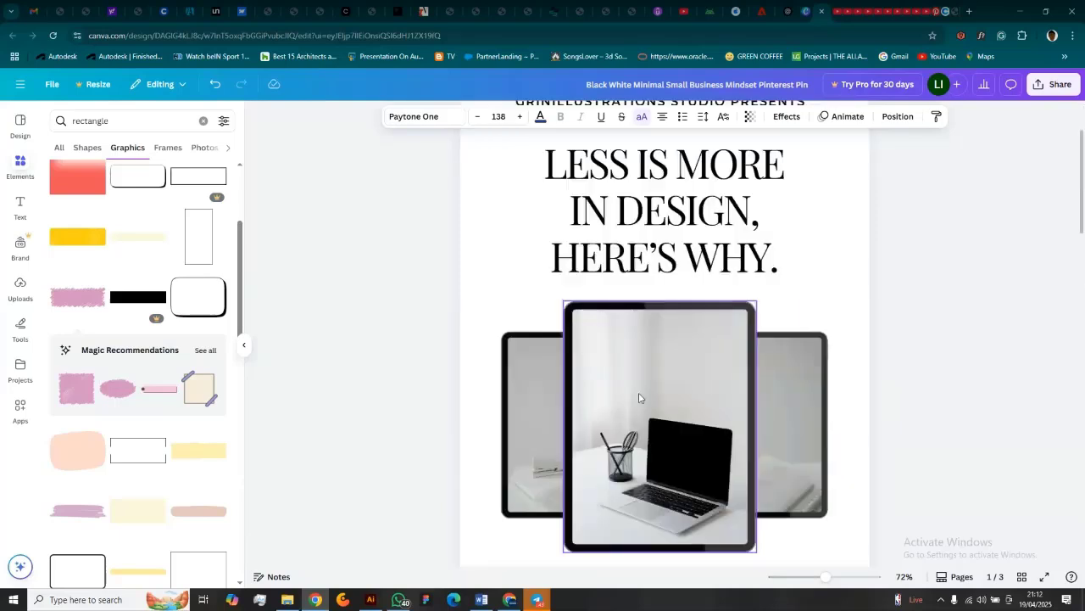
click(640, 398)
key(Delete)
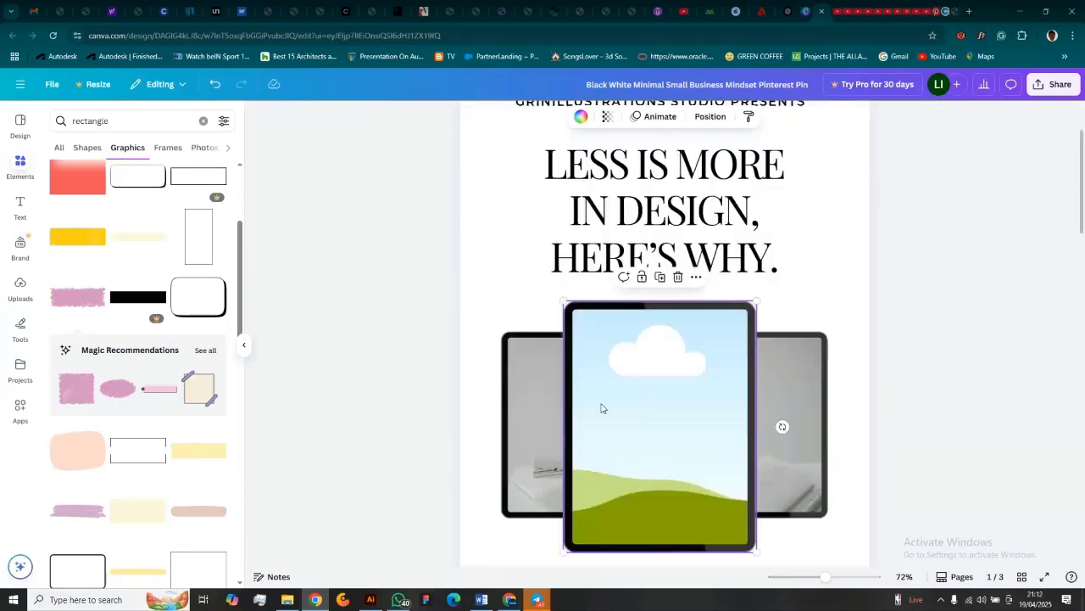
click(543, 419)
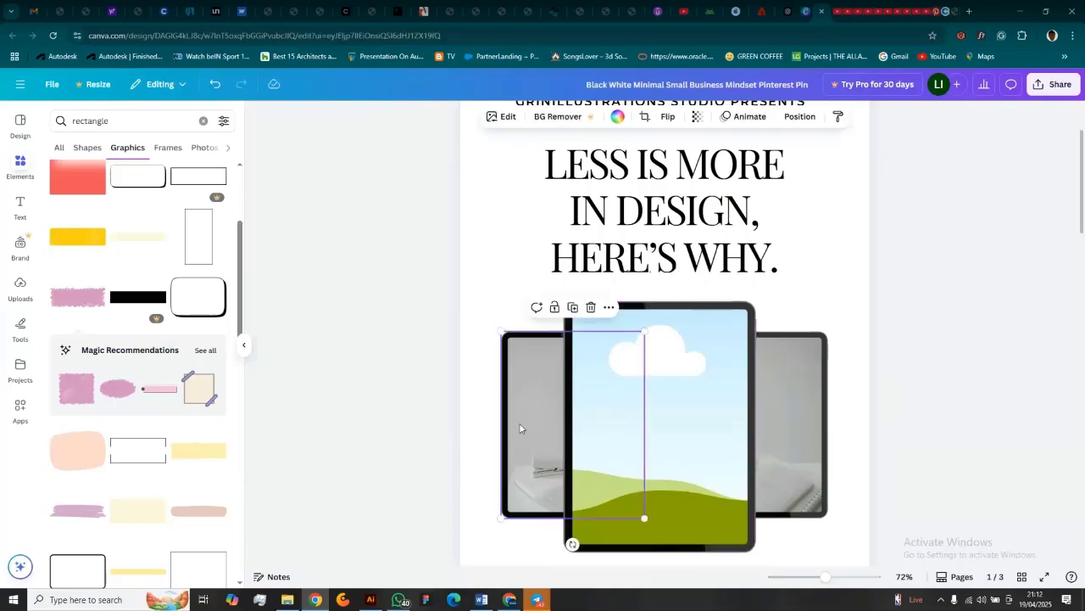
drag(520, 428, 785, 431)
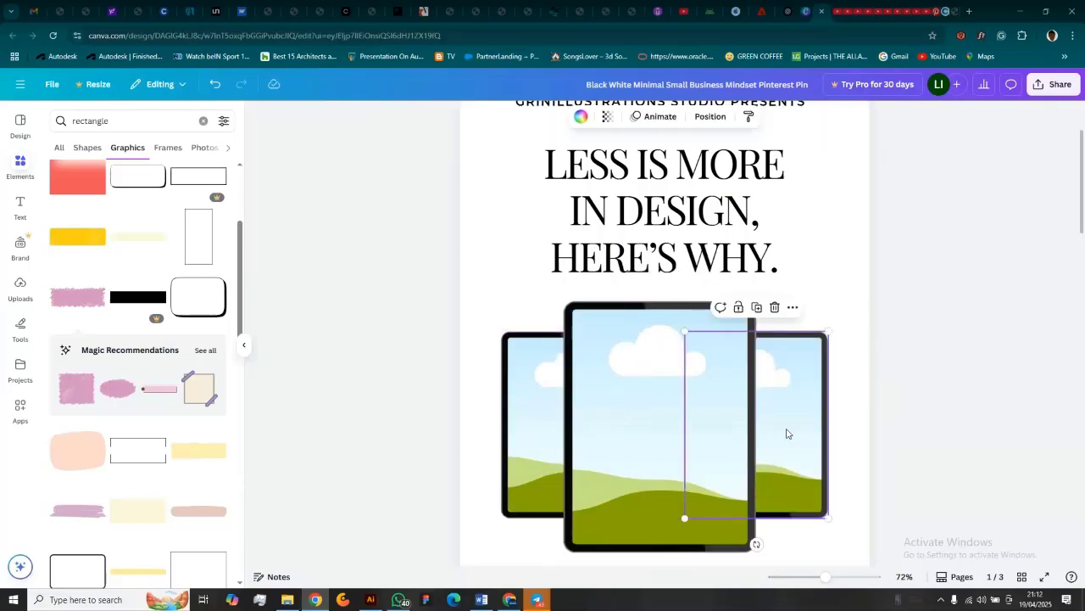
Upload the construction site photo from the Downloads folder and fill the centre tablet frame with it.
click(22, 295)
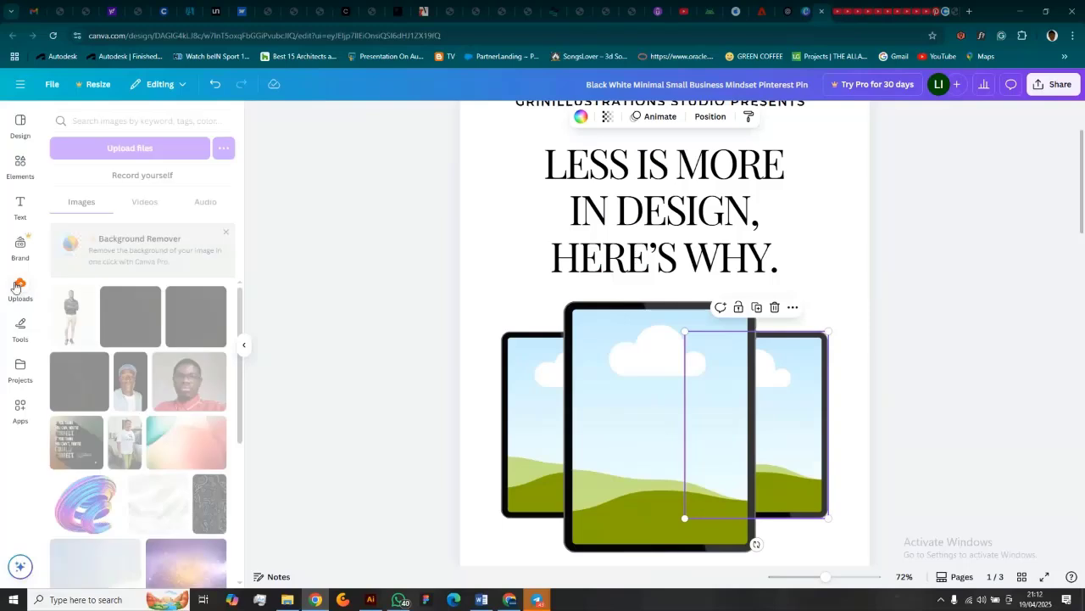
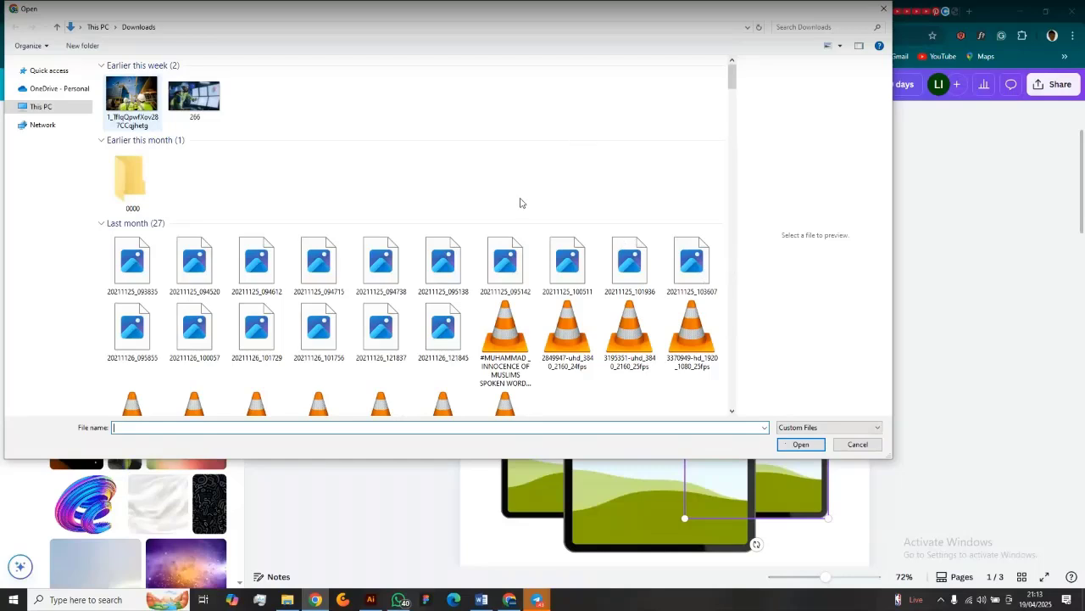
double_click(132, 100)
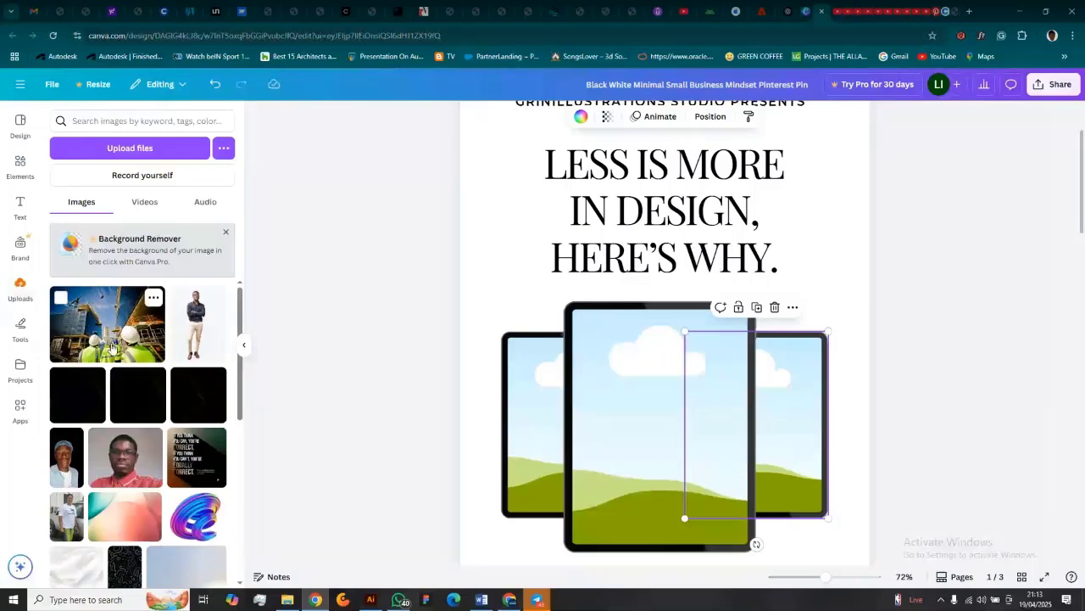
click(111, 347)
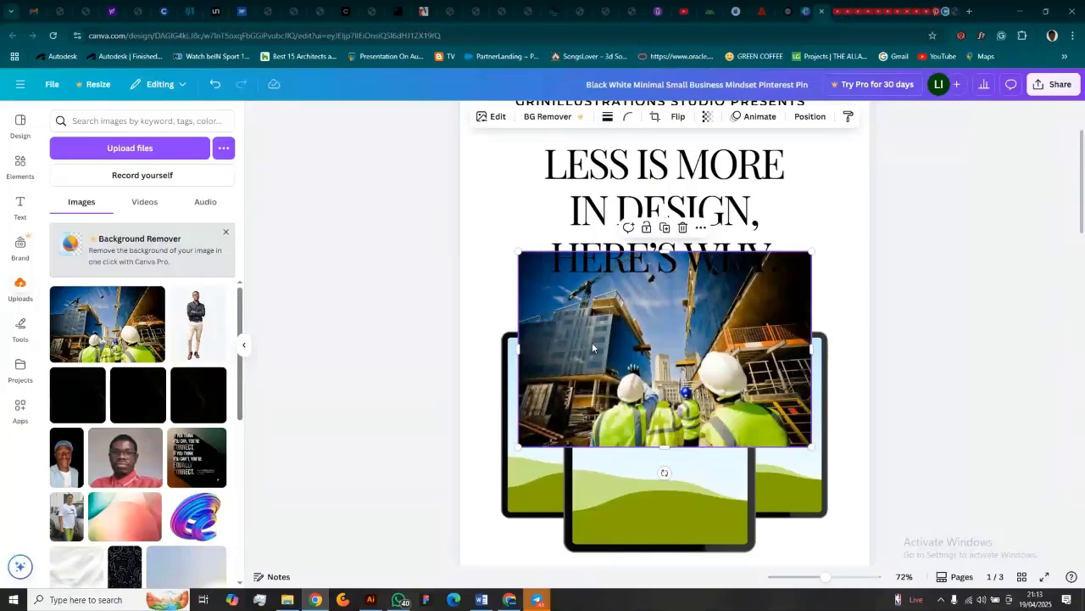
drag(592, 342, 644, 399)
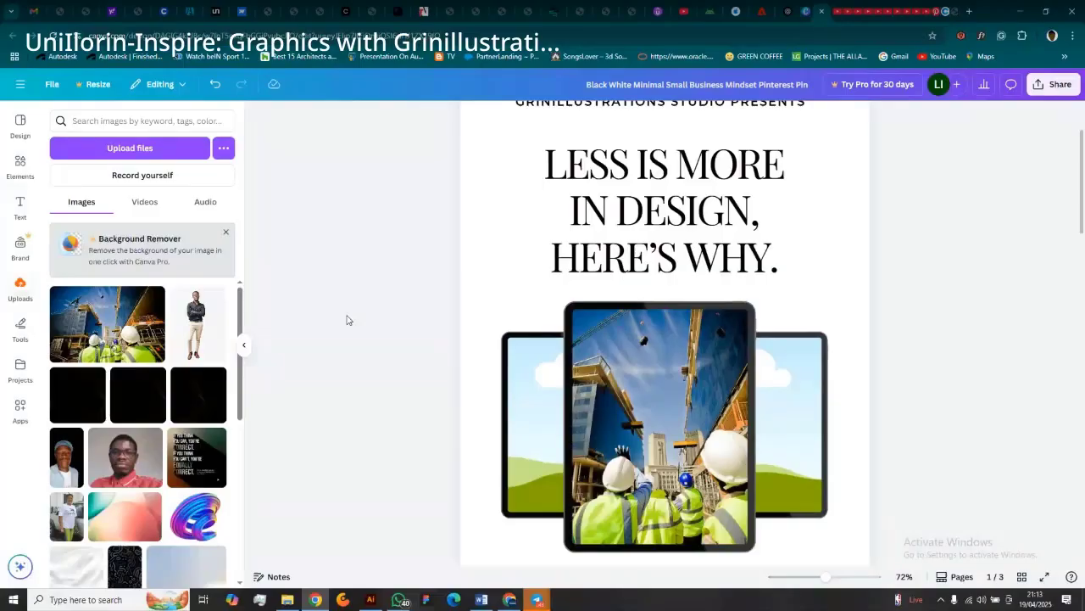
Fill the right-hand tablet frame with the same construction photo and place the uploaded pastel gradient image on the tablet mockups.
drag(98, 326, 745, 474)
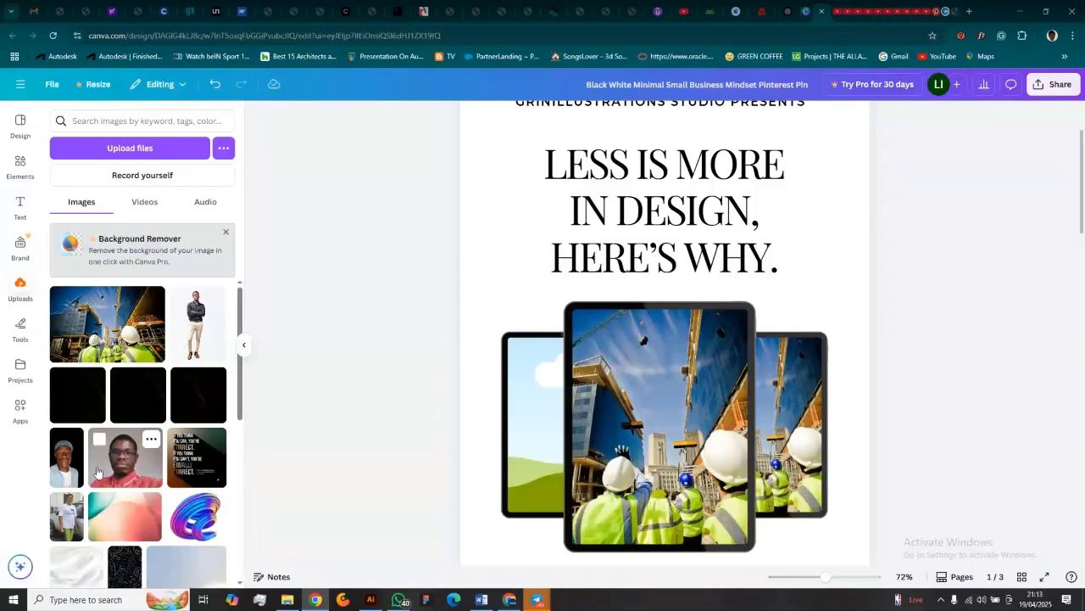
drag(119, 528, 607, 503)
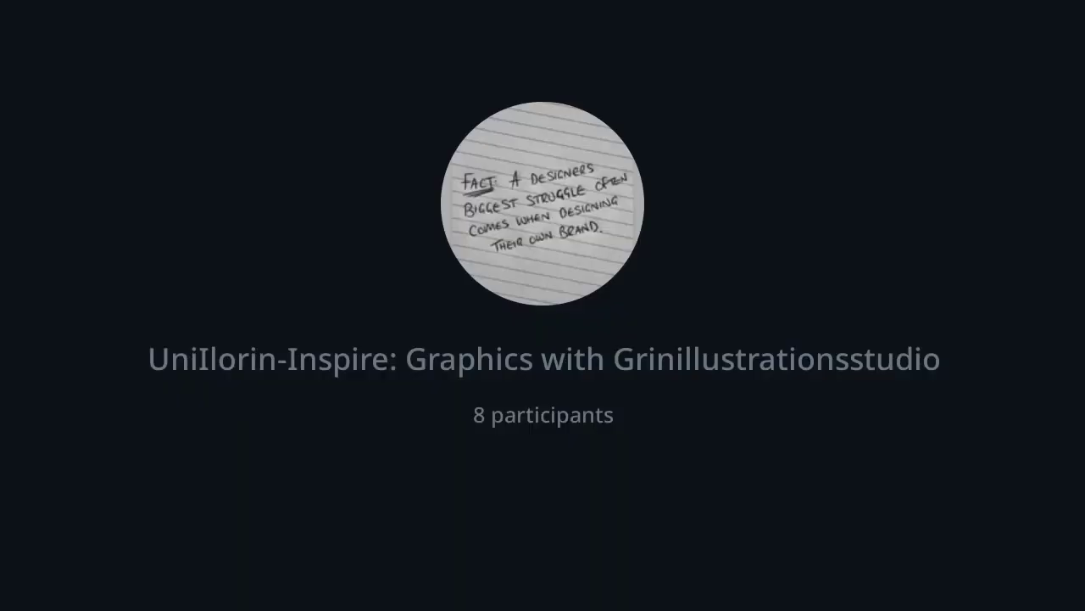
Review the filled tablet mockups on page 1 and the book cover layout on page 2.
scroll(907, 432, down, 3)
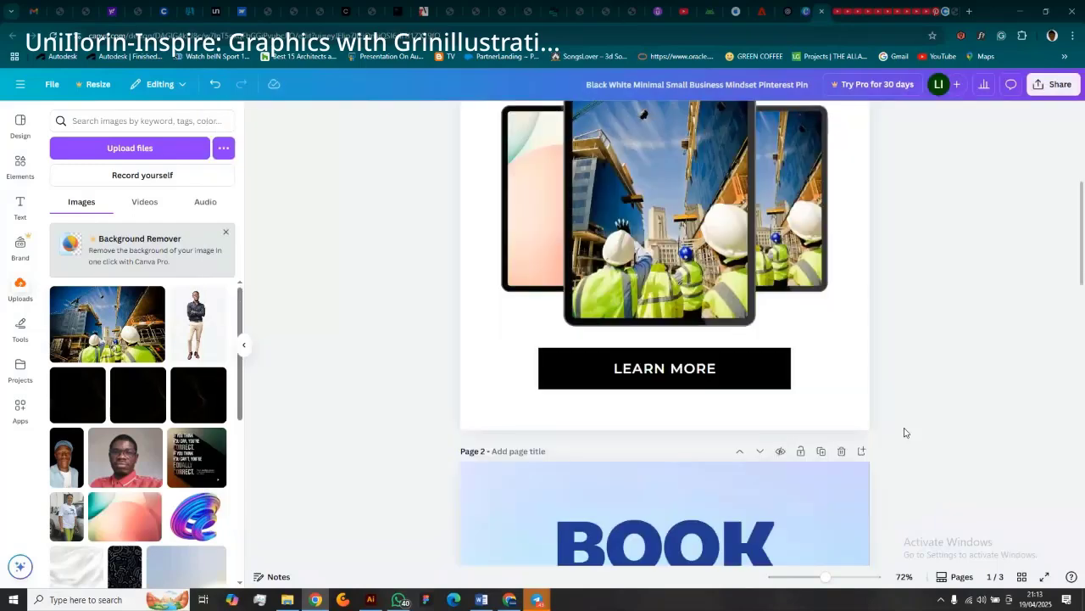
scroll(766, 354, up, 2)
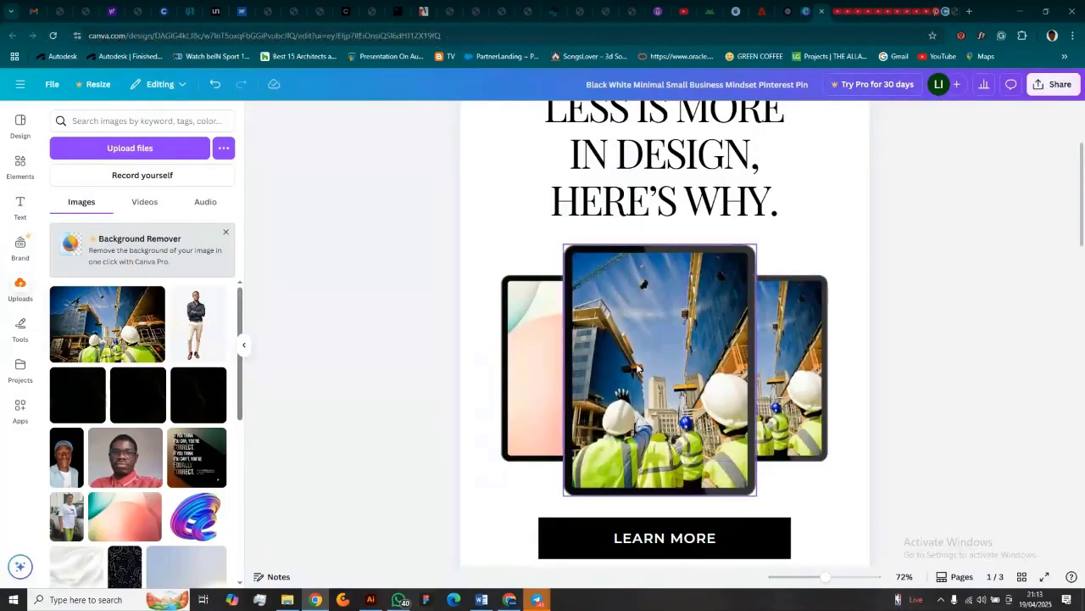
scroll(649, 340, up, 2)
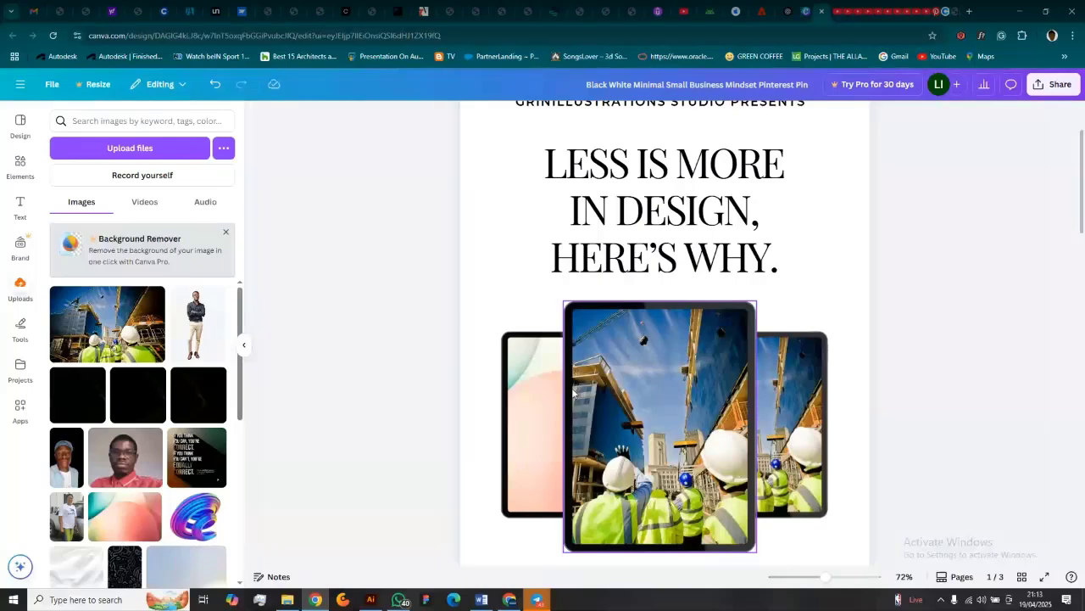
scroll(649, 341, down, 5)
scroll(574, 397, up, 6)
scroll(574, 398, down, 5)
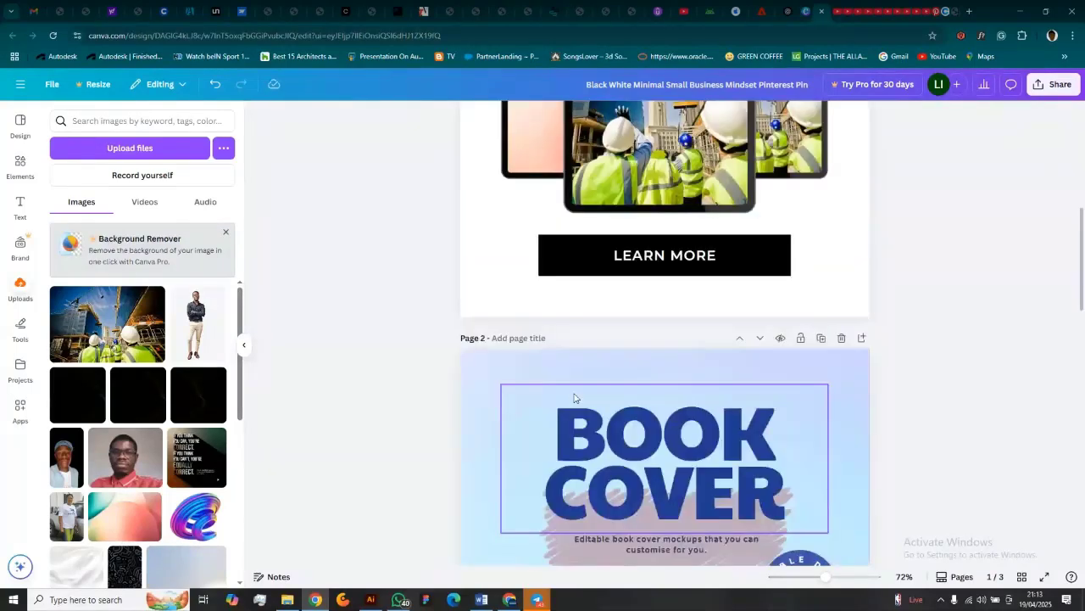
scroll(574, 398, down, 4)
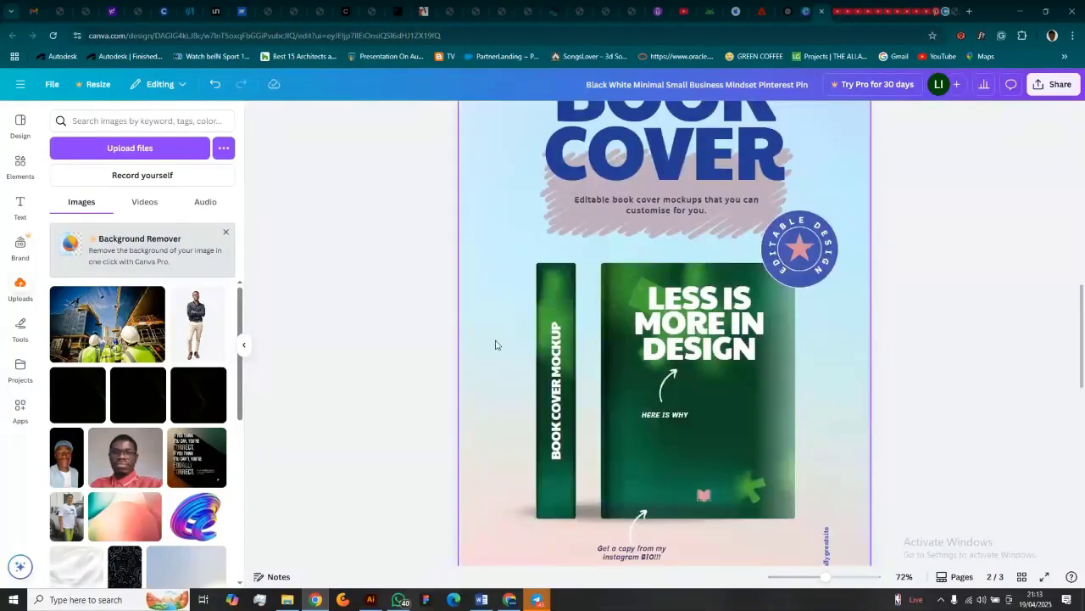
scroll(496, 344, up, 2)
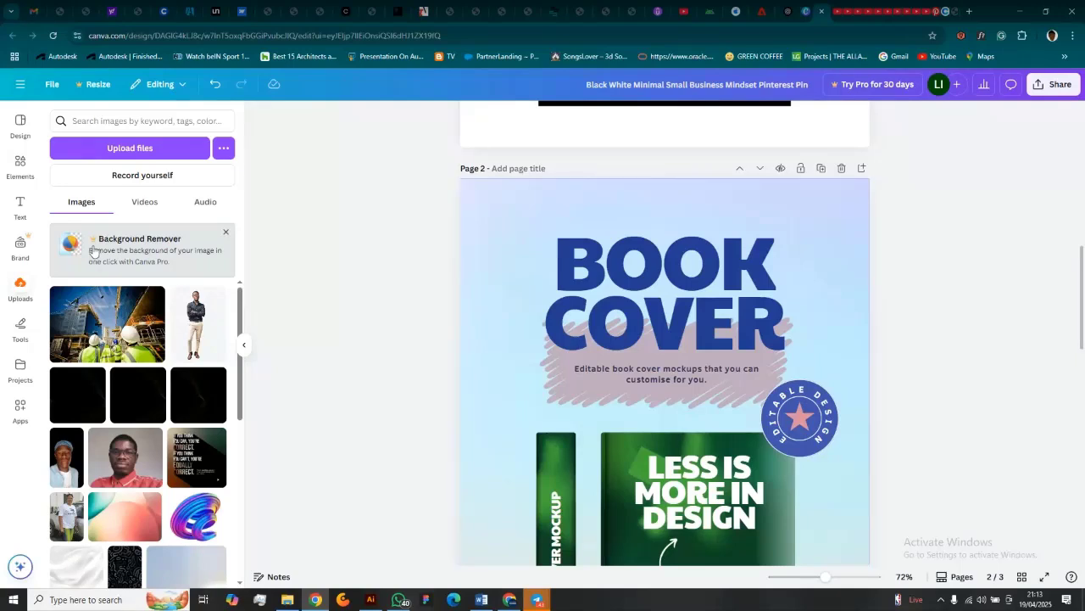
Browse the ready-made font combinations among the text options.
click(20, 203)
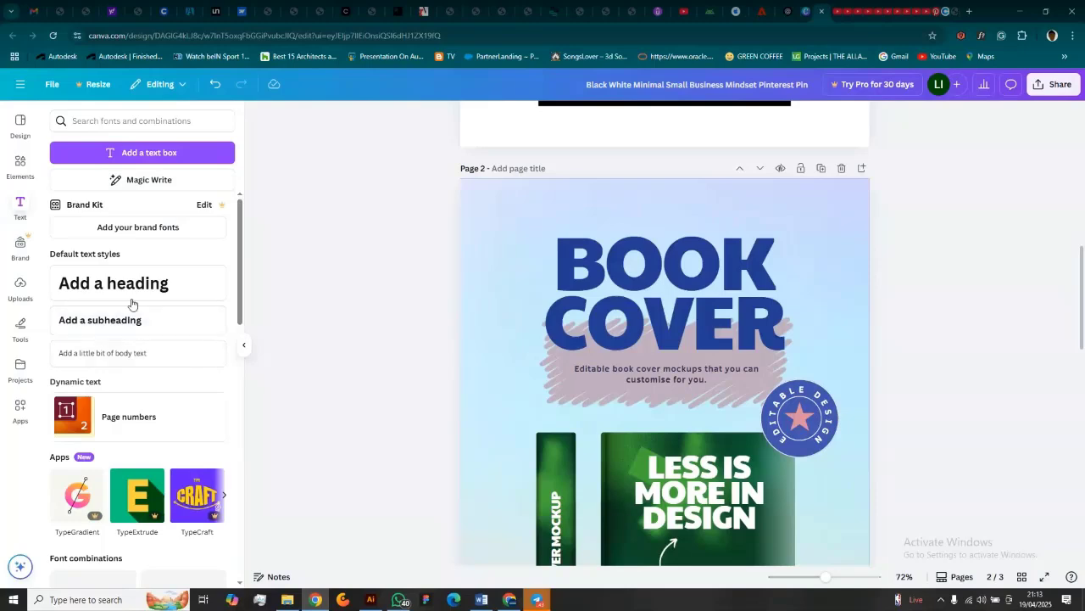
scroll(132, 303, down, 5)
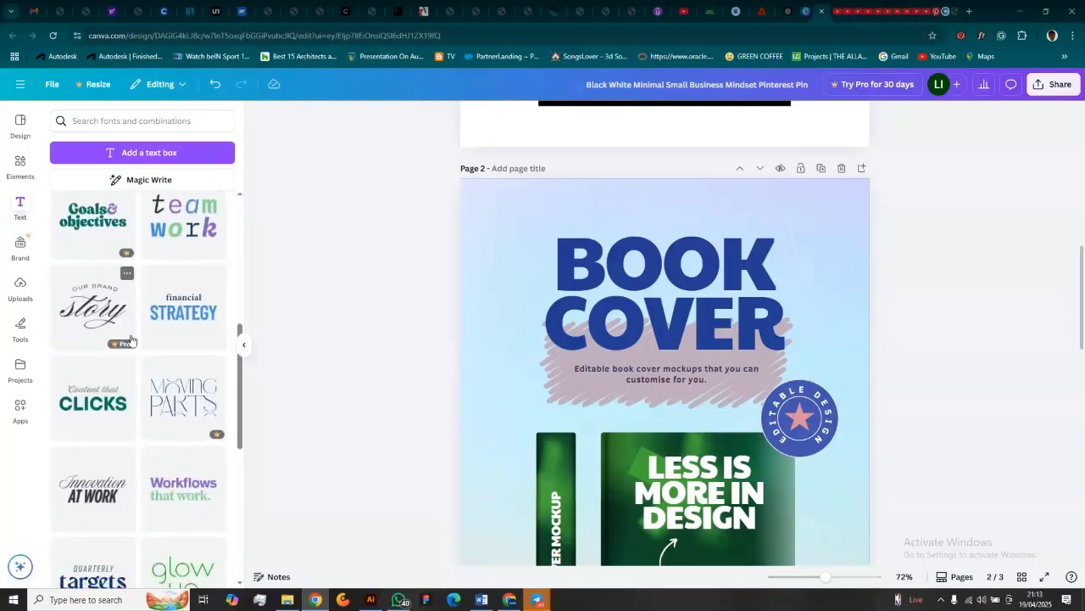
scroll(97, 409, down, 5)
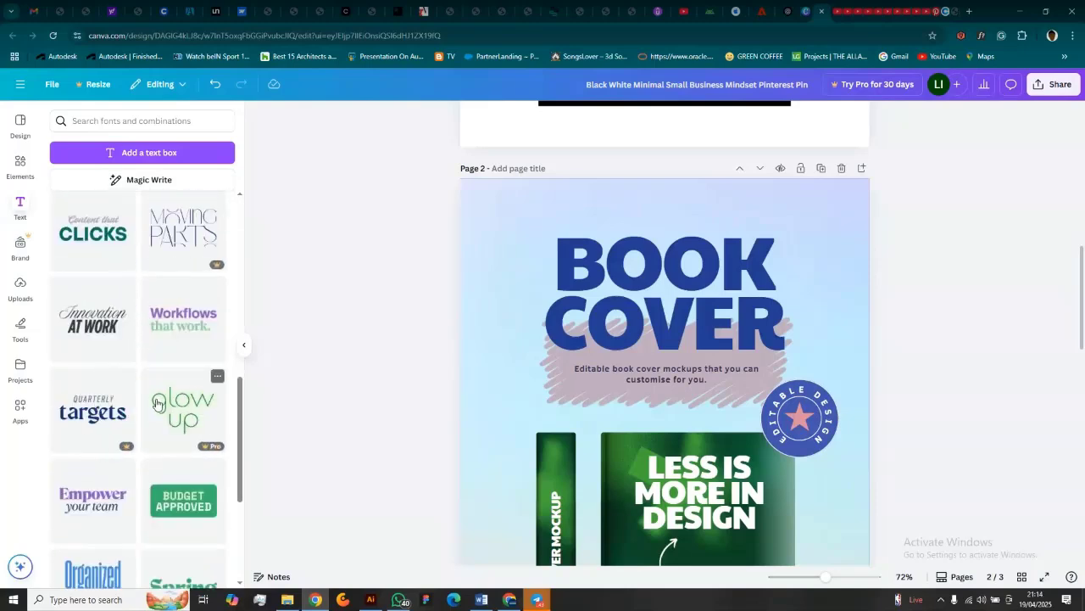
scroll(157, 403, down, 2)
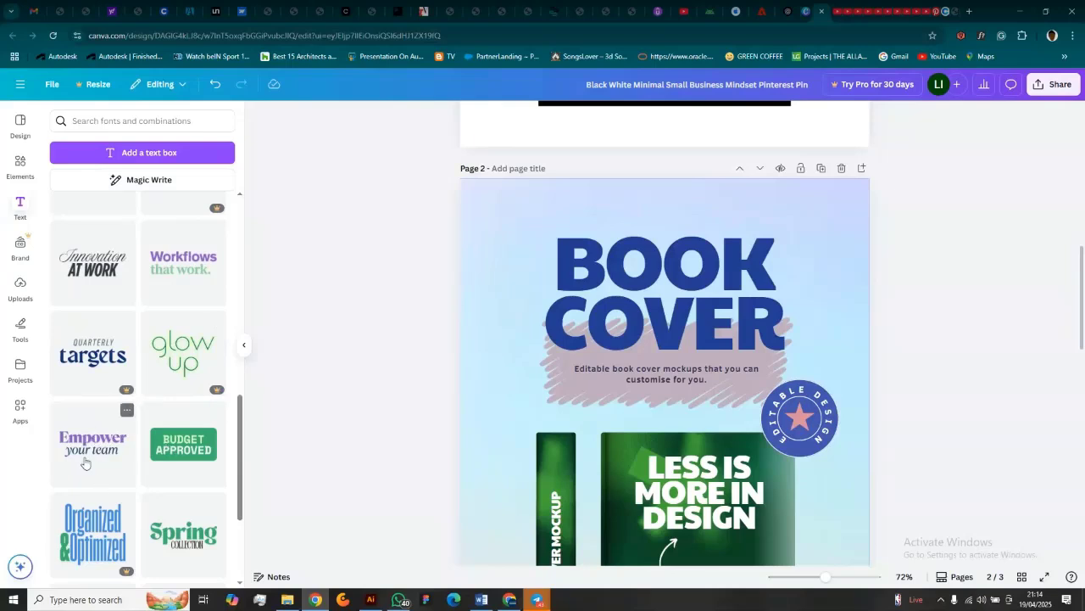
scroll(98, 456, down, 1)
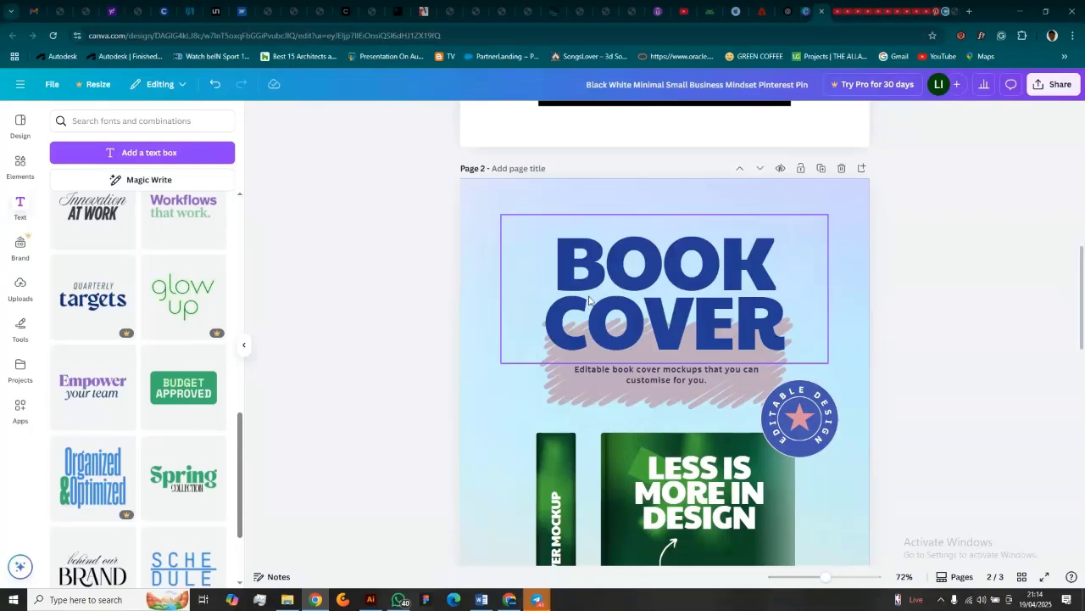
Remove the word "COVER" from the page 2 heading and shrink the remaining "BOOK" to a font size of about 54.9.
double_click(547, 321)
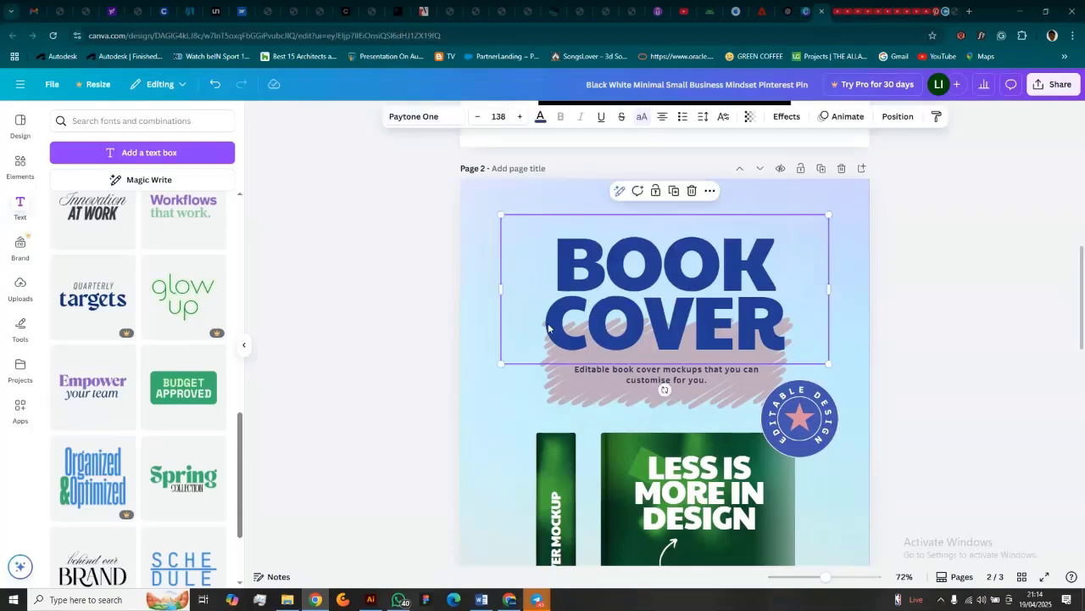
drag(547, 321, 764, 332)
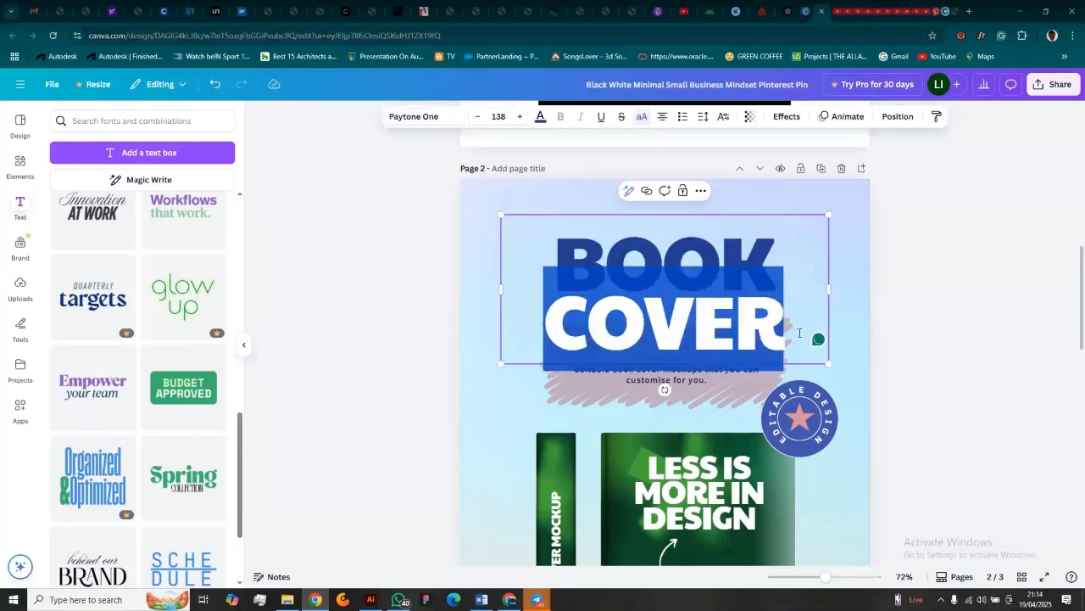
key(BackSpace)
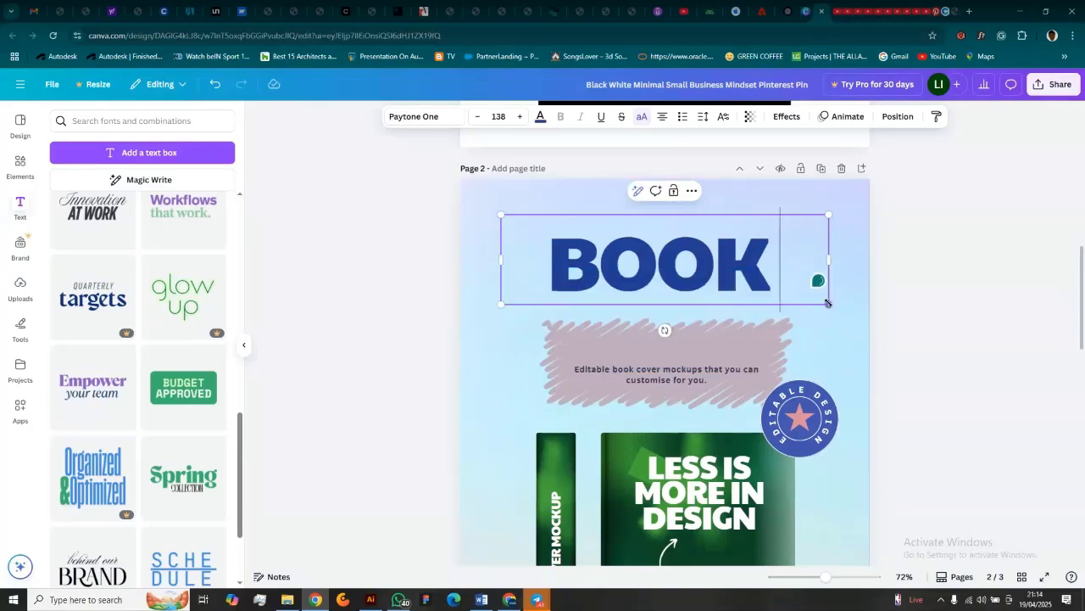
drag(828, 303, 632, 251)
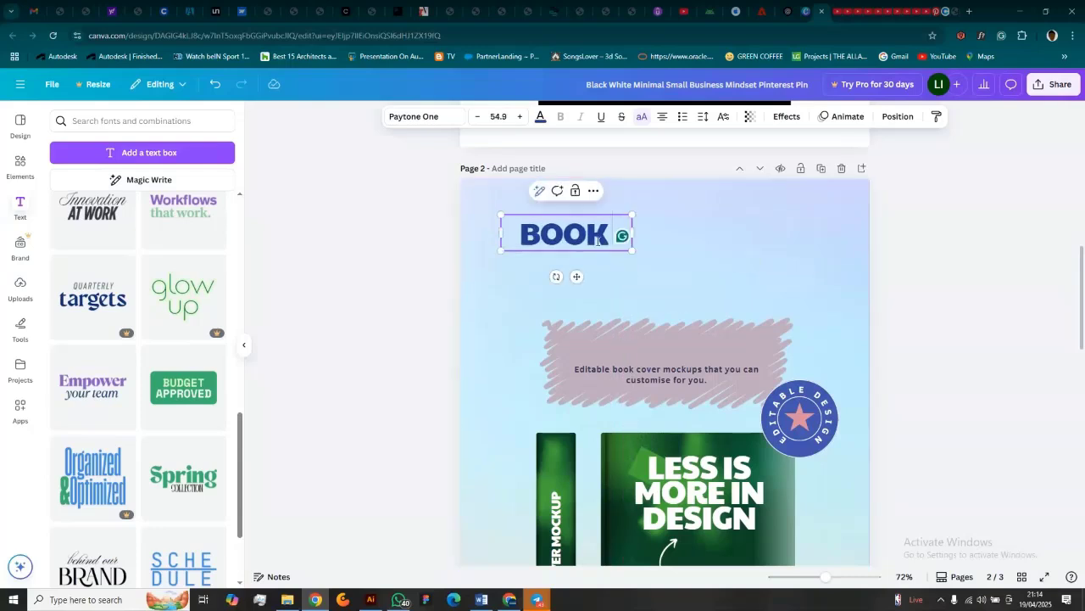
Duplicate the "BOOK" text, place the copy directly beneath it and change its wording to "COVER".
click(593, 192)
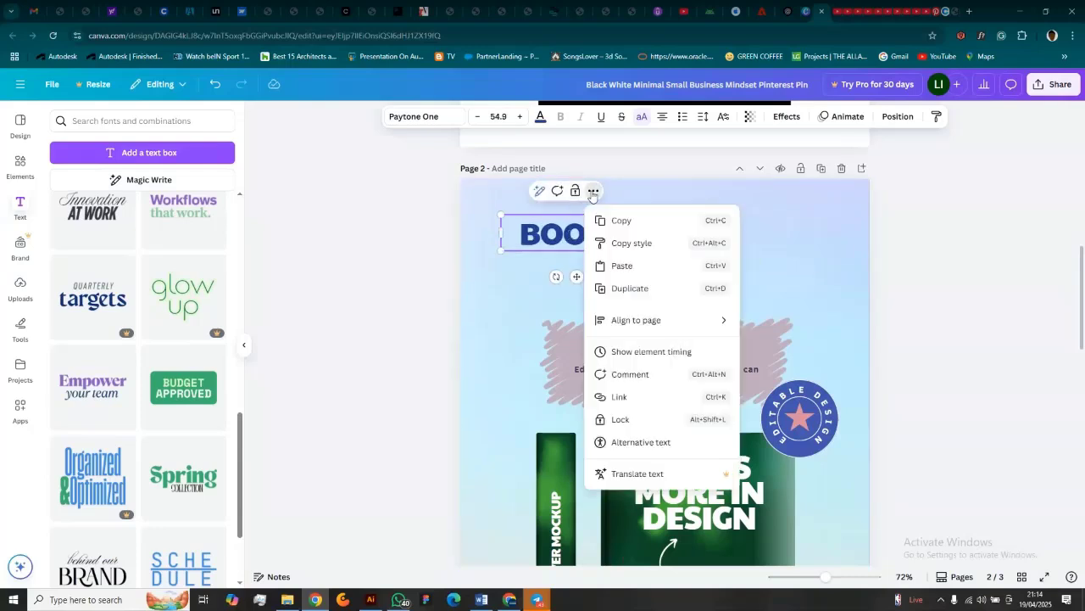
click(618, 288)
drag(572, 243, 564, 283)
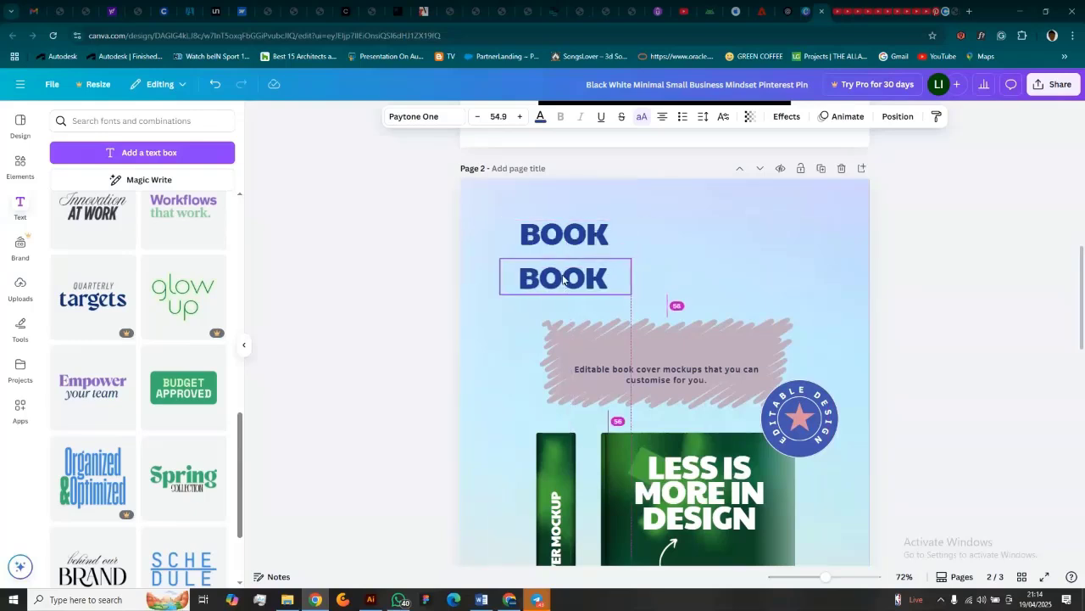
double_click(562, 286)
text(COVER)
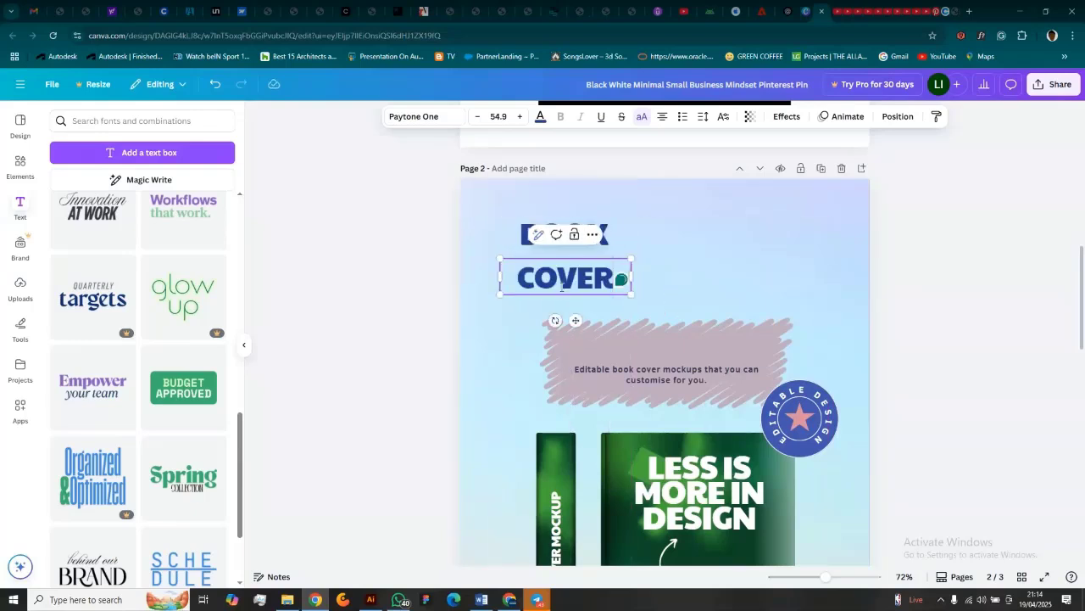
key(Escape)
Enlarge the "COVER" text to a font size of about 192, left-align it and narrow its text box to fit the word.
drag(641, 299, 953, 406)
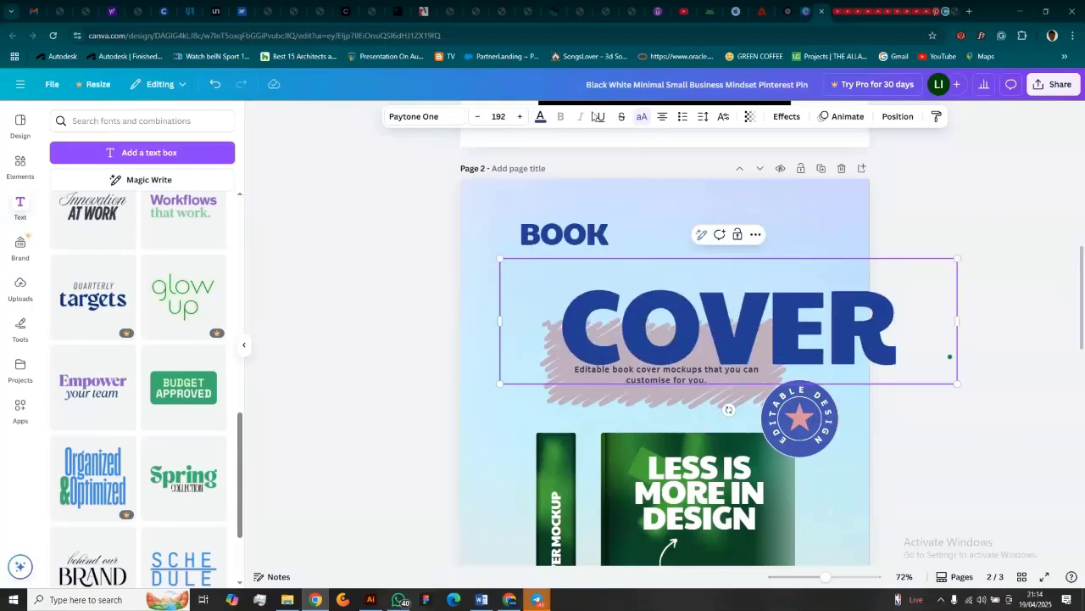
click(662, 119)
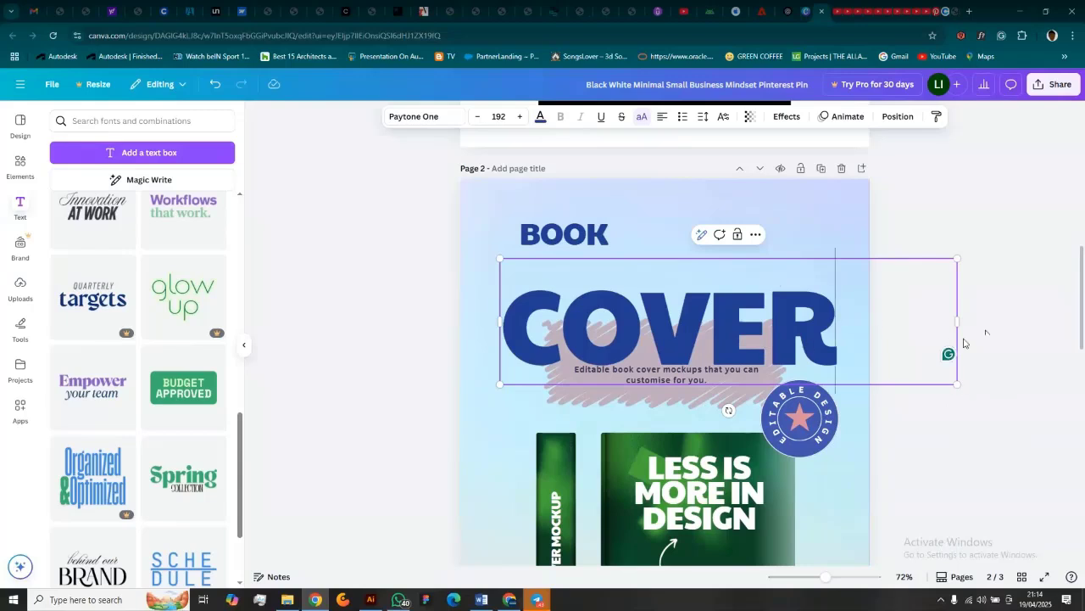
drag(957, 321, 852, 329)
click(877, 346)
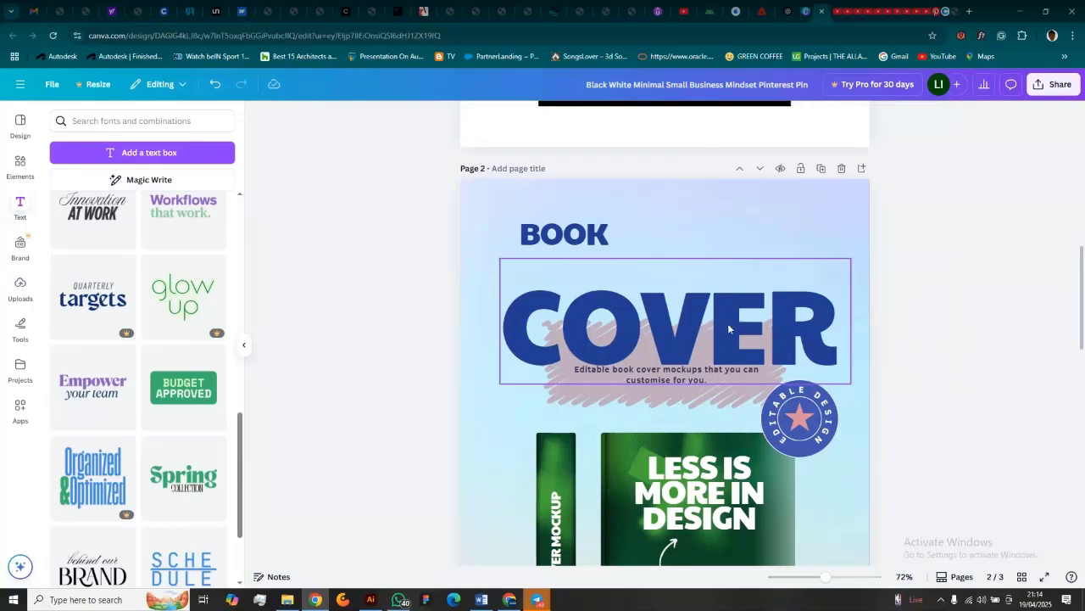
Move "COVER" slightly up and position the small "BOOK" text just above its first letters.
mouse_move(728, 323)
mouse_down()
mouse_move(700, 302)
mouse_move(720, 290)
mouse_move(719, 305)
mouse_up()
click(925, 314)
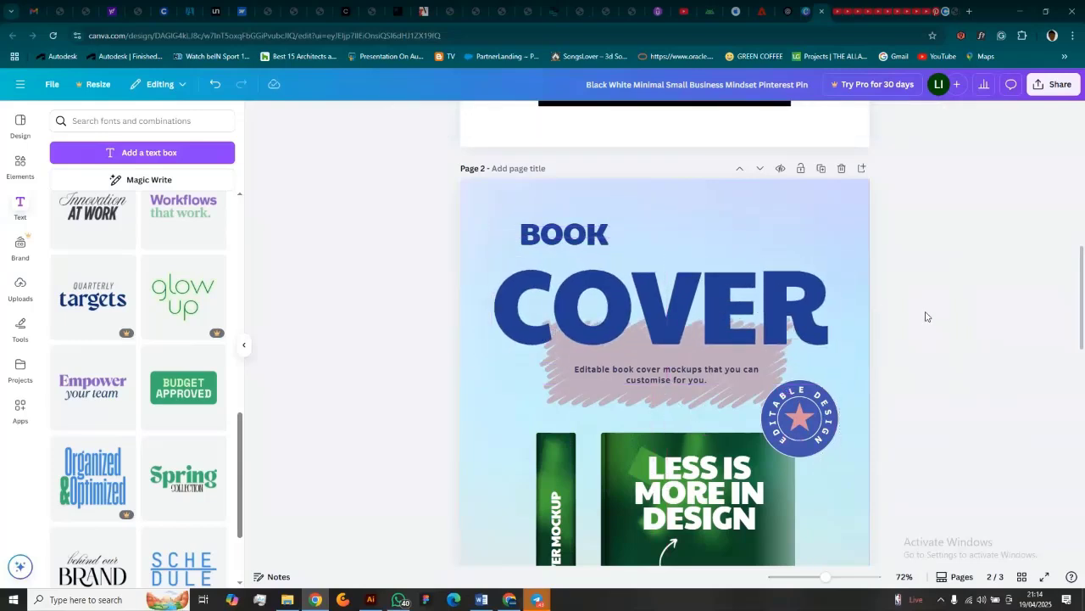
click(594, 237)
mouse_move(584, 238)
mouse_down()
mouse_move(560, 247)
mouse_move(585, 241)
mouse_move(573, 245)
mouse_up()
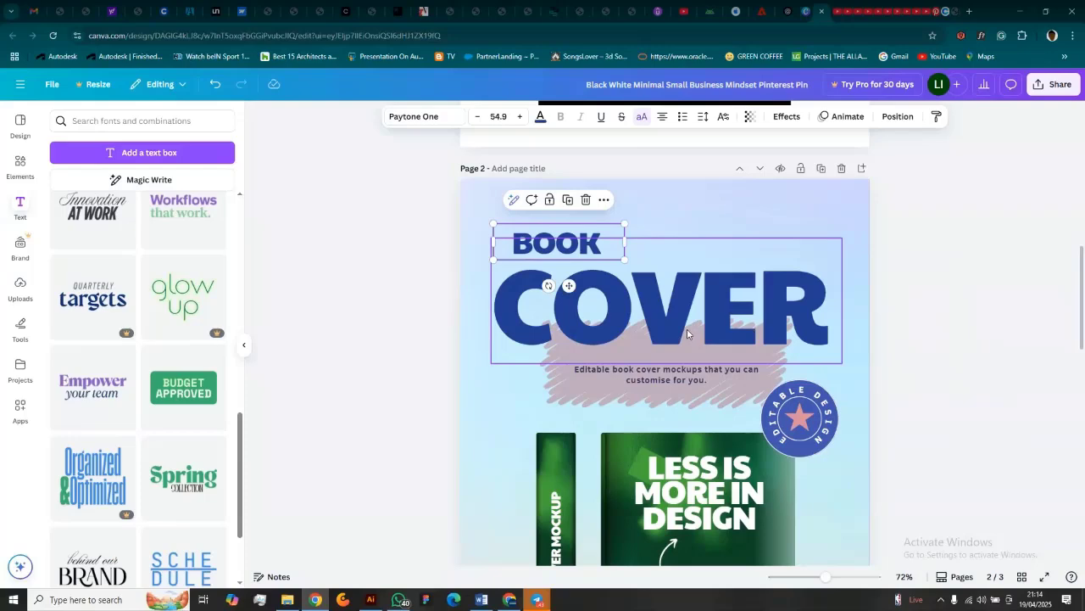
Examine how the two-size "BOOK COVER" heading sits with the rest of page 2 and the page above.
click(712, 335)
scroll(818, 325, down, 3)
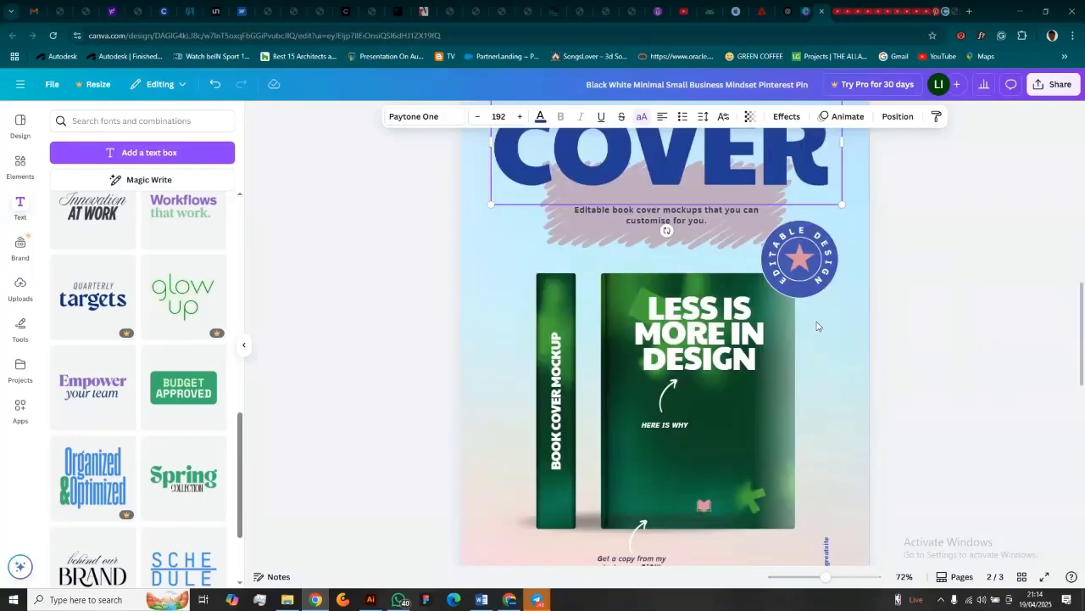
scroll(819, 325, up, 3)
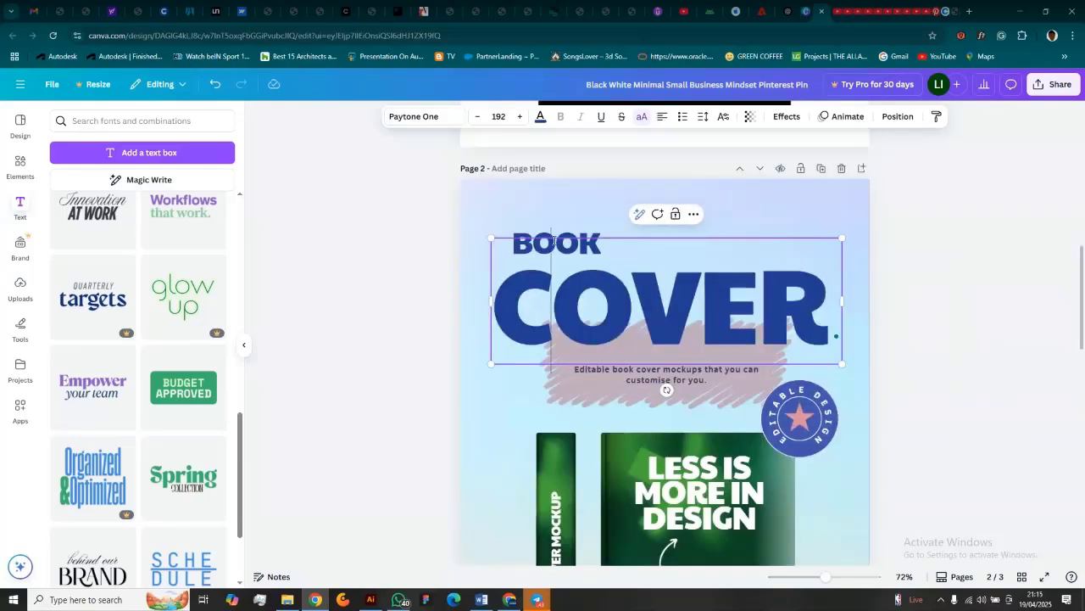
click(926, 382)
scroll(590, 308, up, 2)
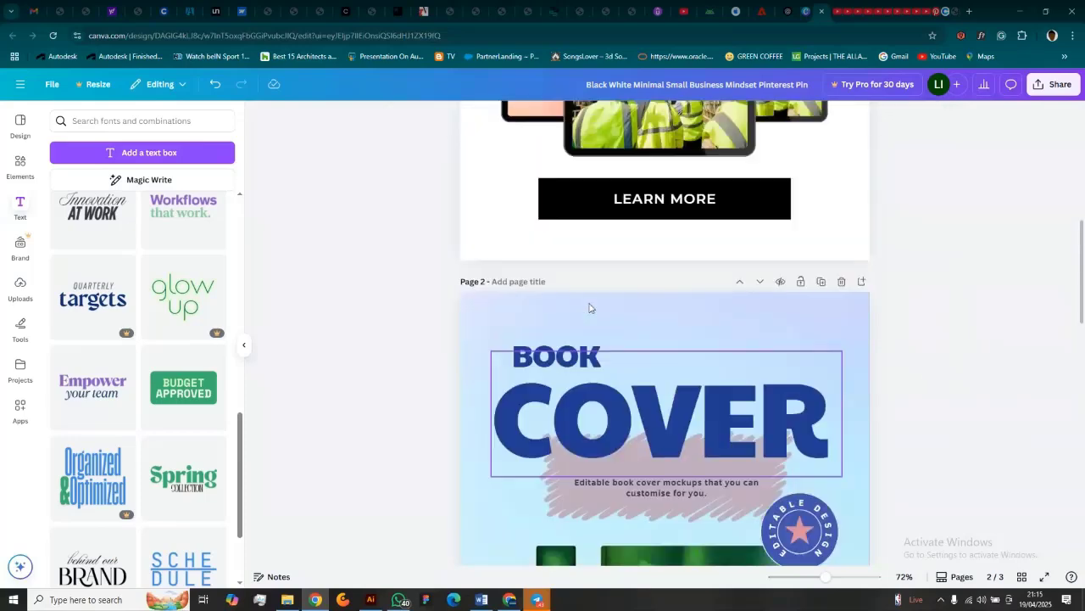
scroll(608, 397, up, 3)
scroll(608, 391, down, 6)
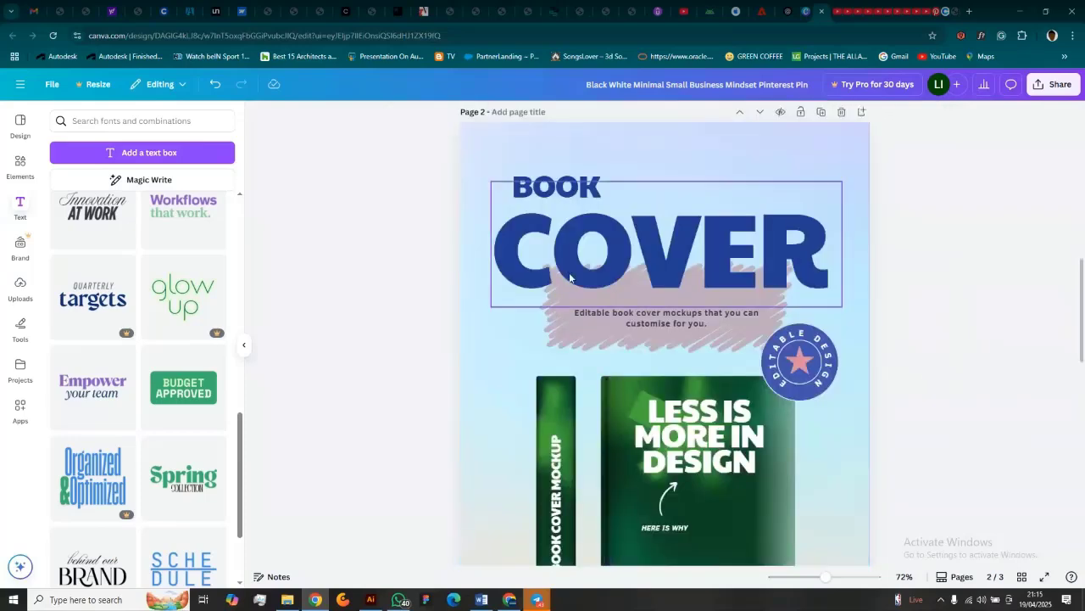
scroll(608, 391, up, 2)
Add the green "Spring Collection" font combination to page 2 and place it just below the "COVER" heading, towards the left.
scroll(111, 411, down, 3)
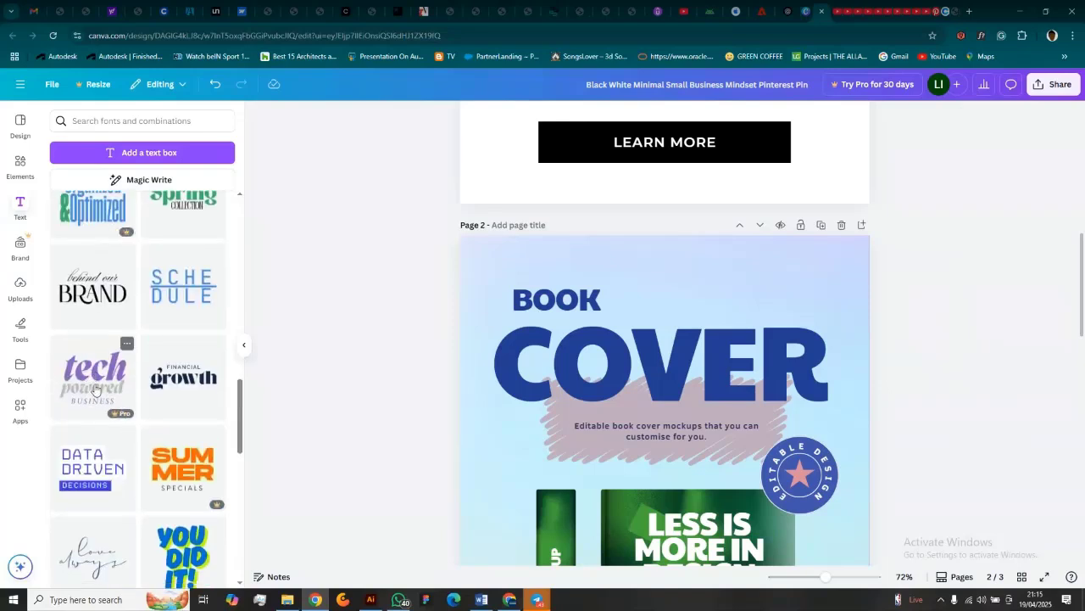
scroll(82, 390, up, 1)
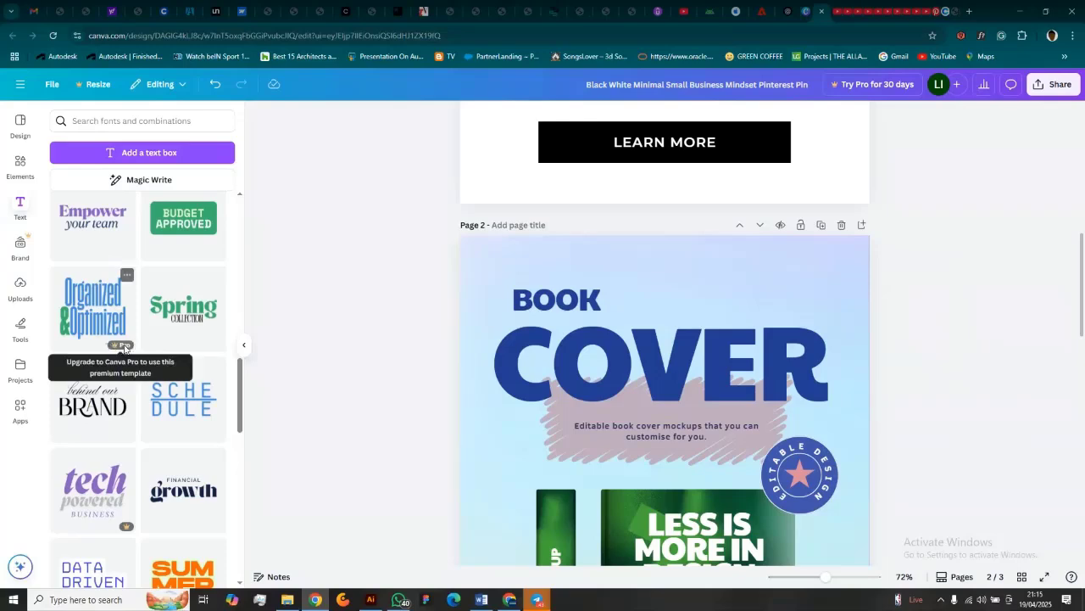
click(193, 319)
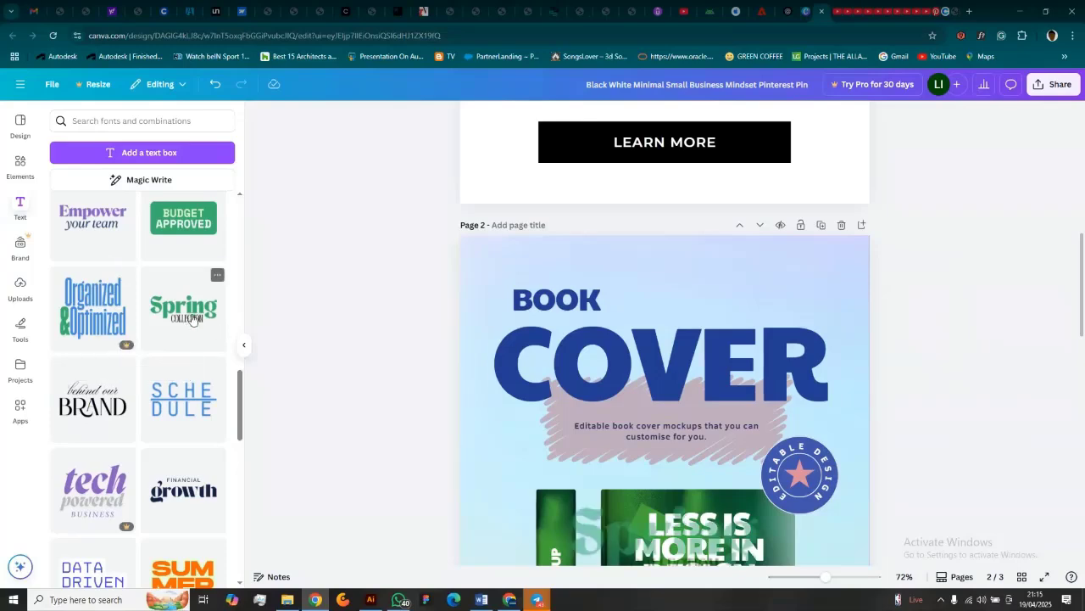
scroll(644, 320, up, 2)
scroll(656, 370, down, 5)
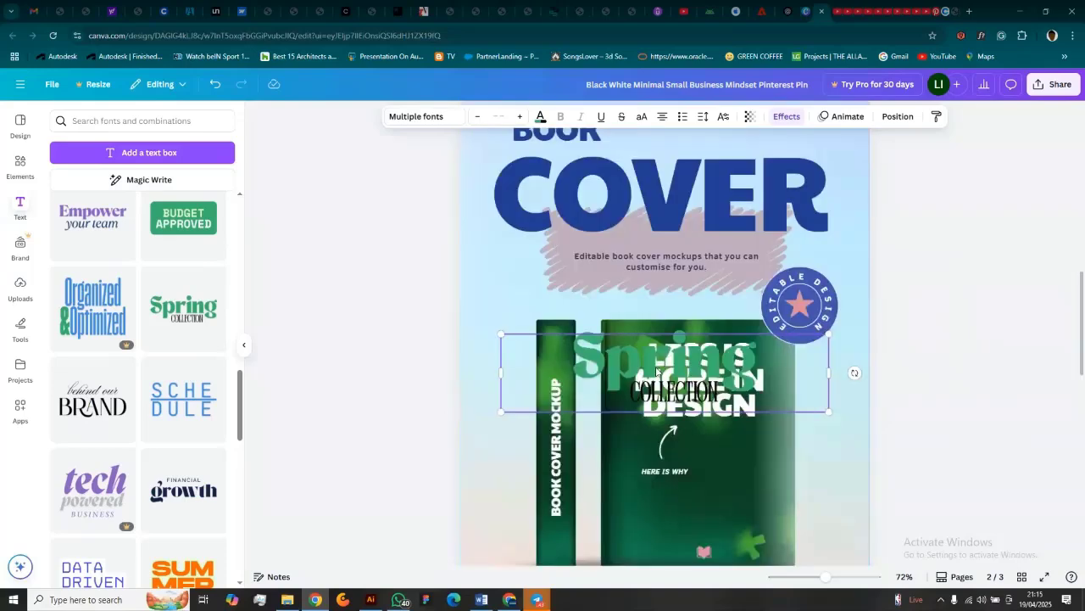
drag(636, 371, 637, 216)
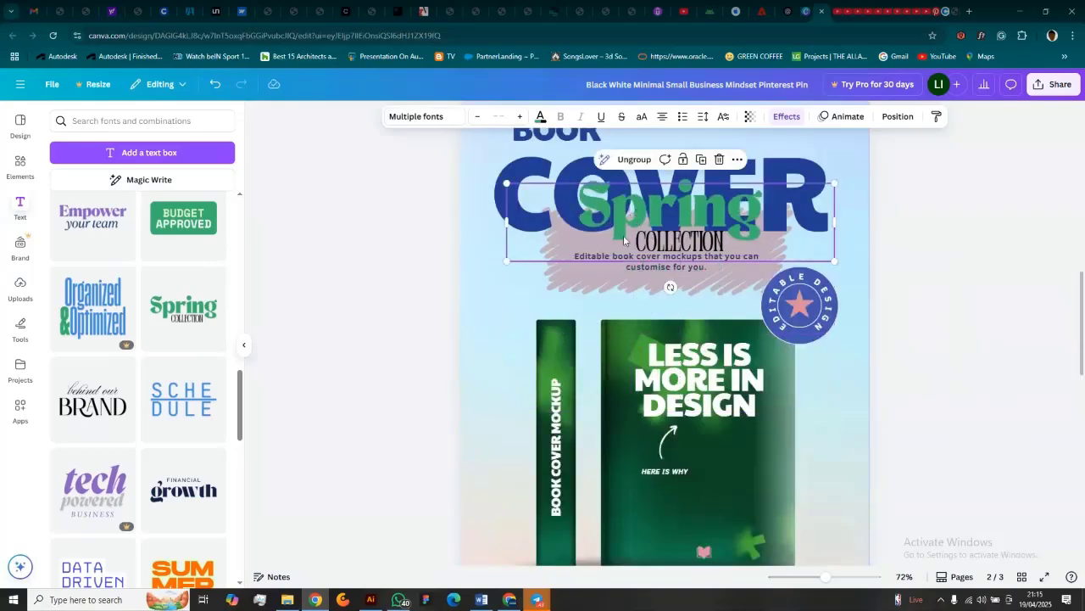
drag(603, 213, 504, 281)
Delete the "COVER" and "BOOK" heading texts from page 2.
click(602, 197)
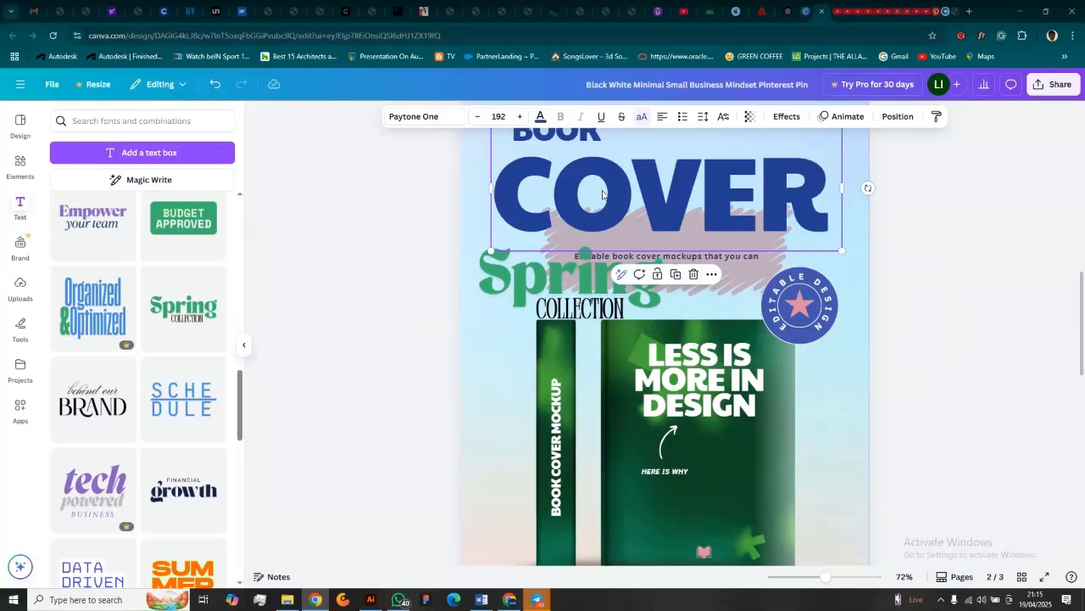
scroll(585, 212, up, 3)
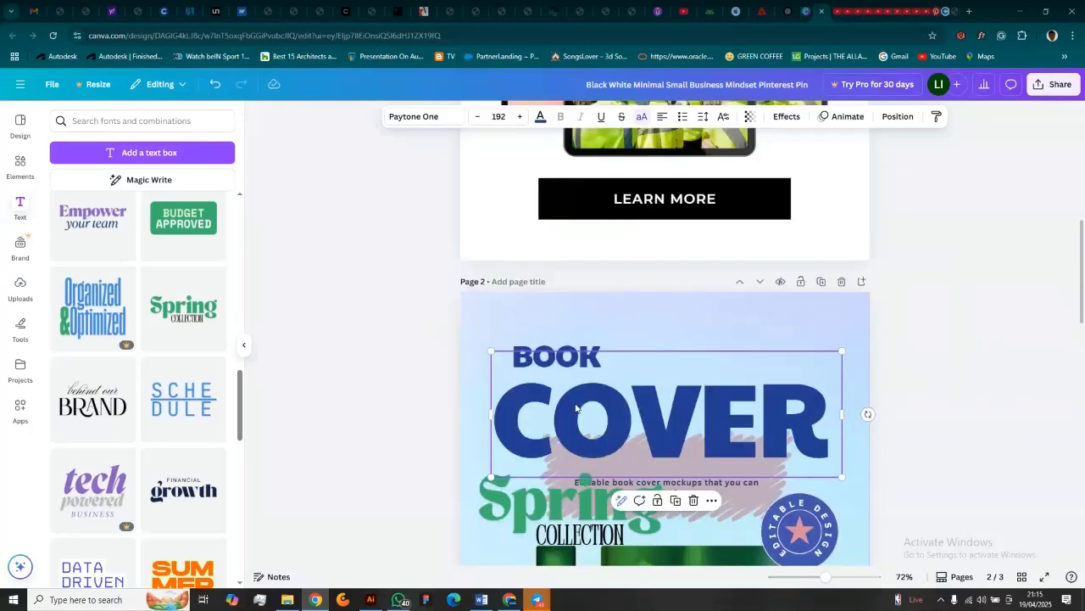
key(Delete)
click(556, 356)
key(Delete)
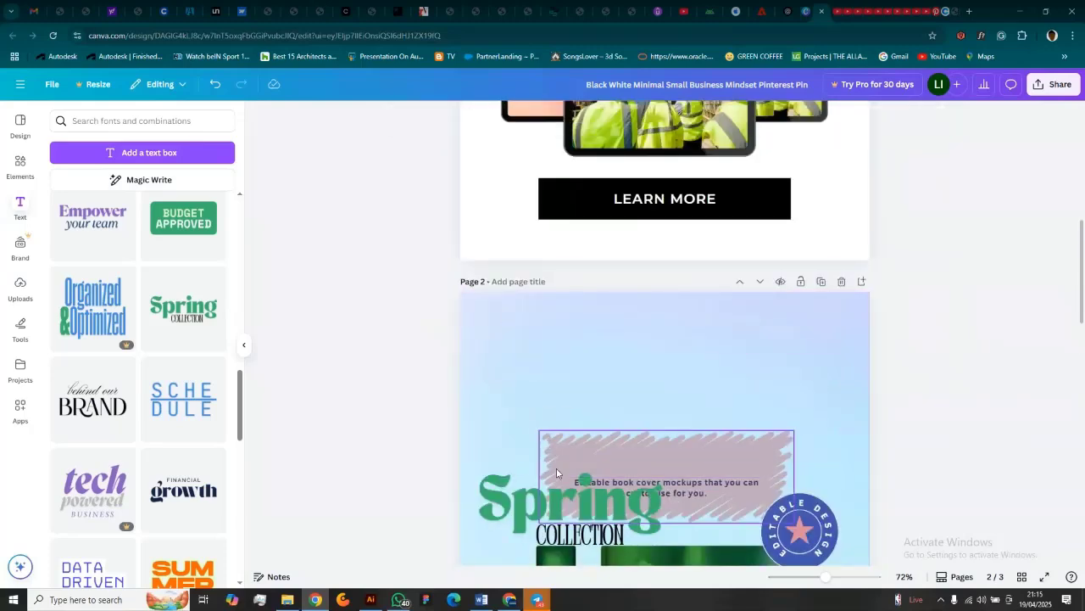
Enlarge the "Spring Collection" text group to a main font size of 148 and centre it near the top of page 2.
click(517, 502)
drag(516, 502, 598, 401)
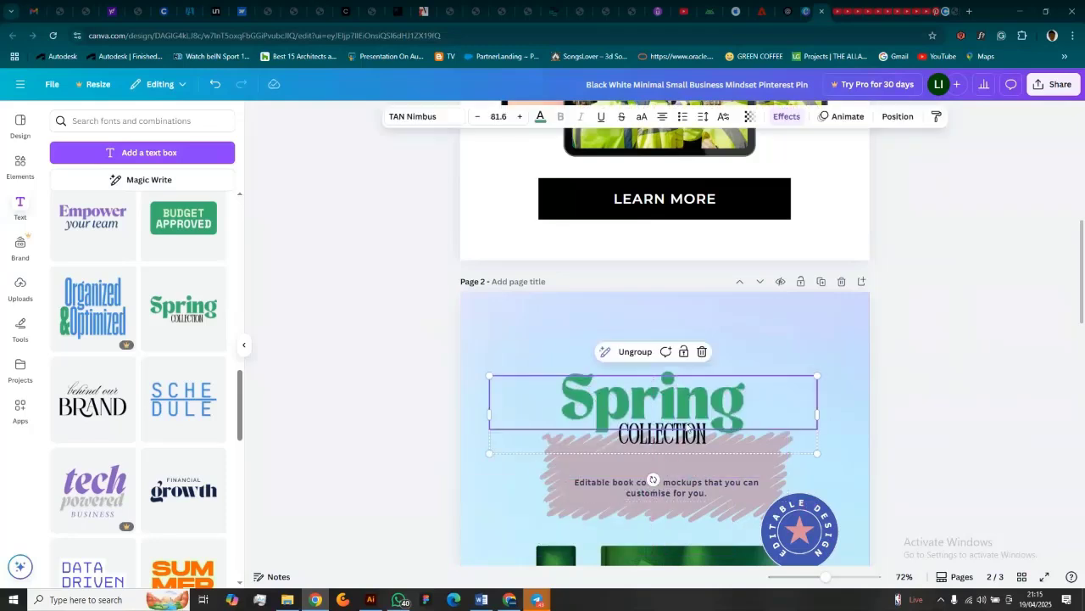
drag(817, 374, 965, 268)
drag(782, 357, 708, 382)
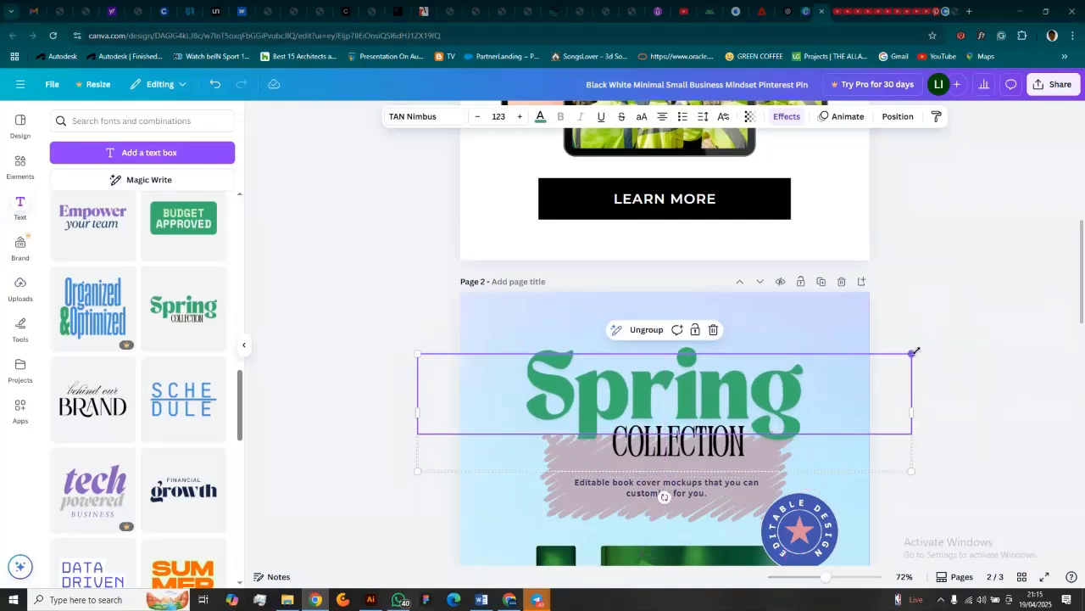
drag(915, 351, 1006, 303)
drag(765, 377, 724, 378)
click(996, 423)
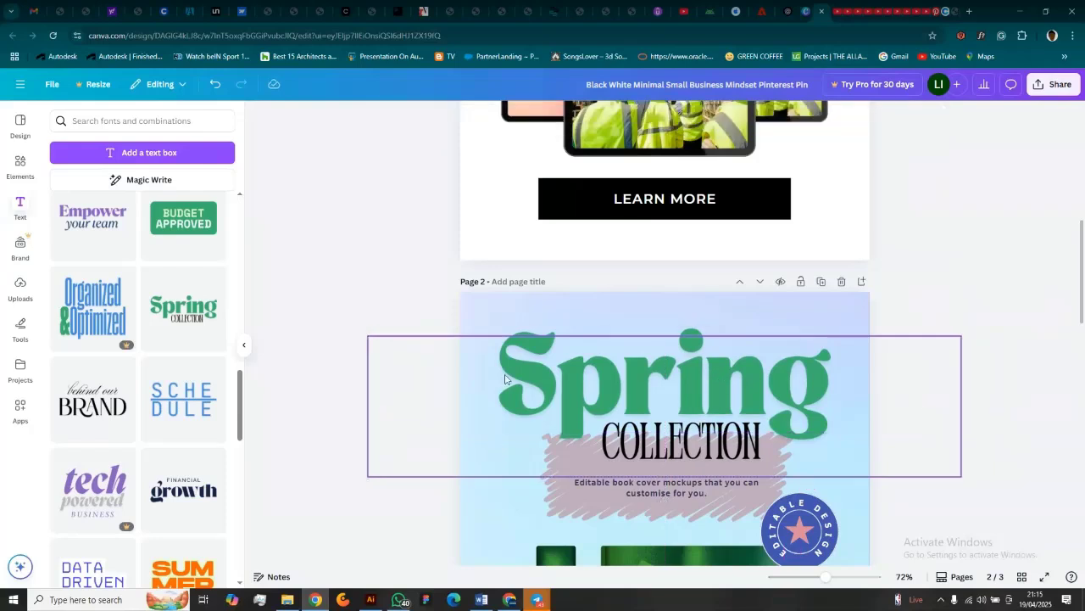
Replace the green word "Spring" in the page 2 heading with "BOOK".
click(617, 381)
click(619, 376)
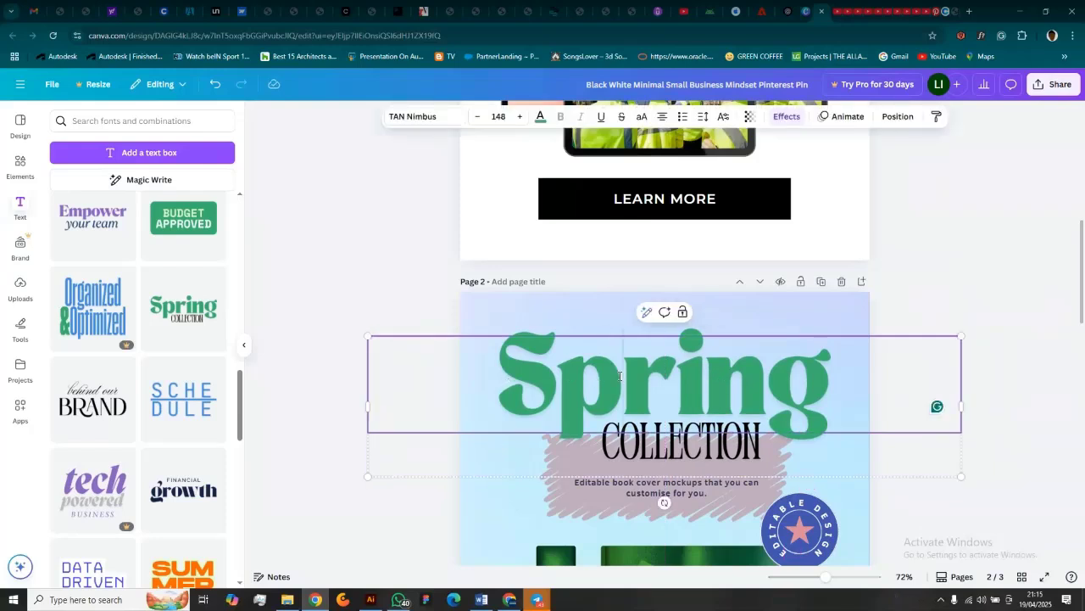
double_click(619, 376)
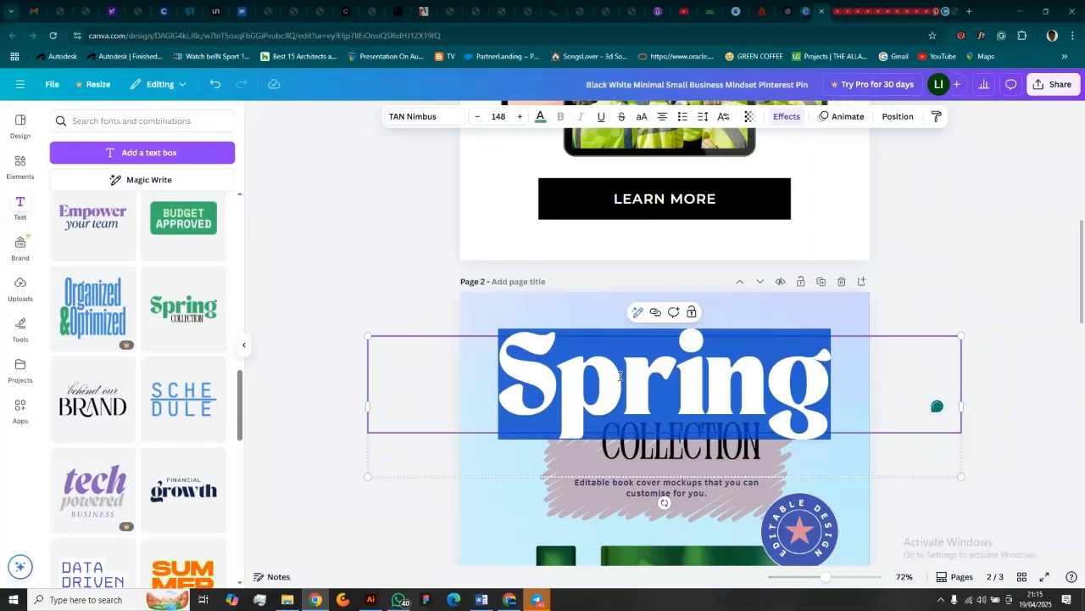
text(BOOK)
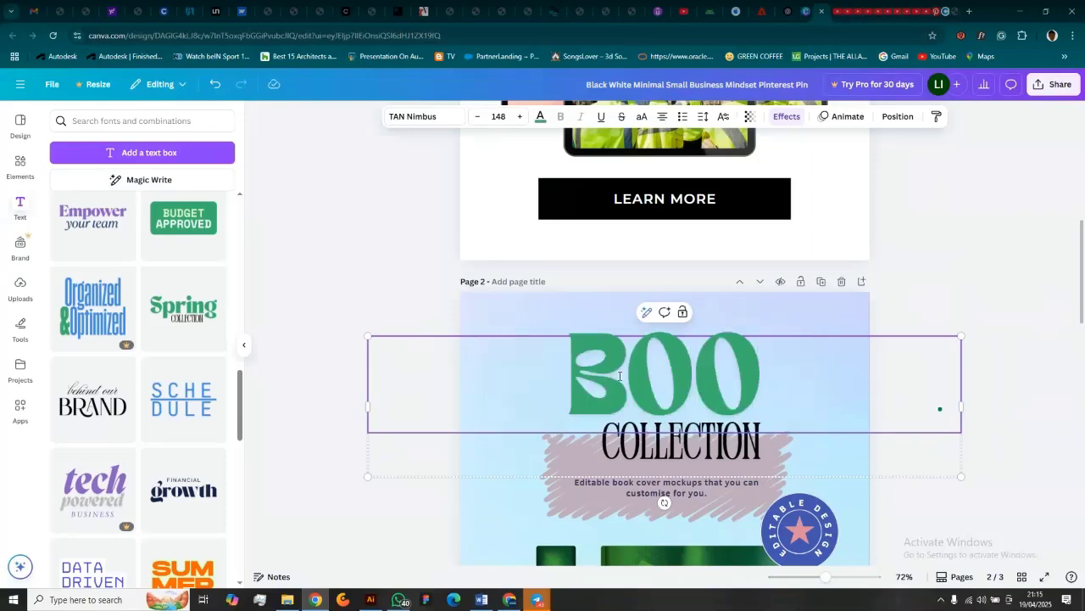
Replace the word "COLLECTION" beneath "BOOK" with "LAUNCH".
click(645, 453)
double_click(646, 454)
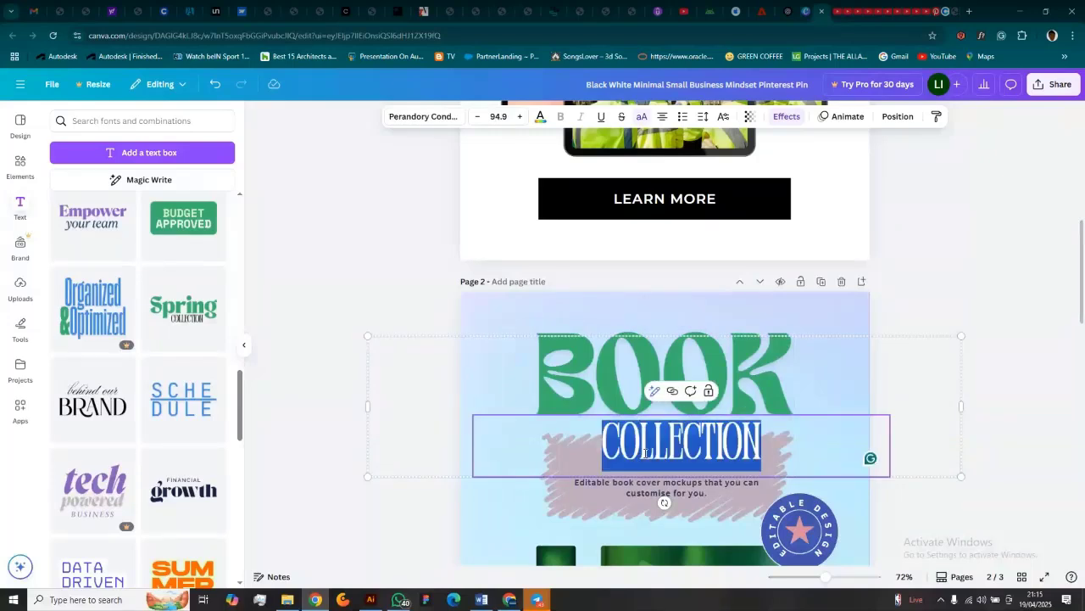
key(BackSpace)
text(LS)
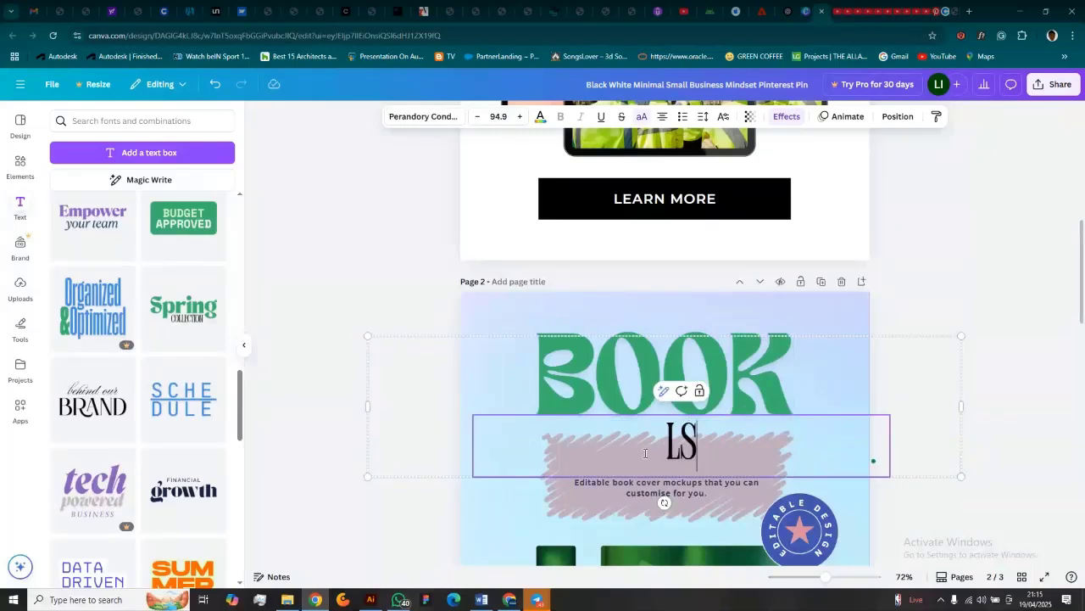
key(BackSpace)
text(AUNCH)
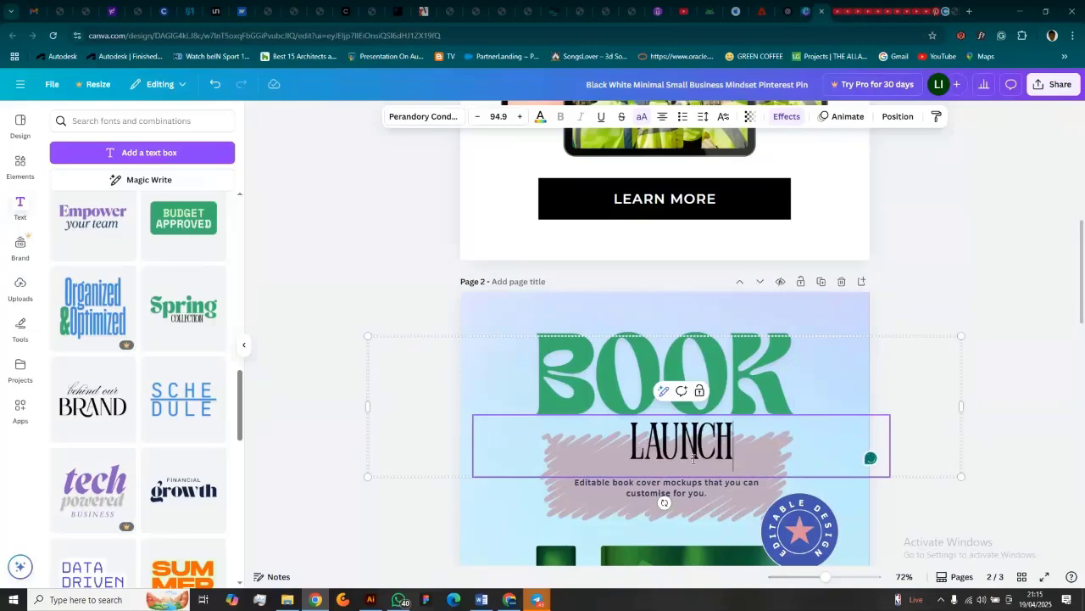
click(1013, 438)
Shift the "BOOK LAUNCH" heading slightly left, ungroup it and move "LAUNCH" a little further left on its own.
scroll(761, 376, down, 4)
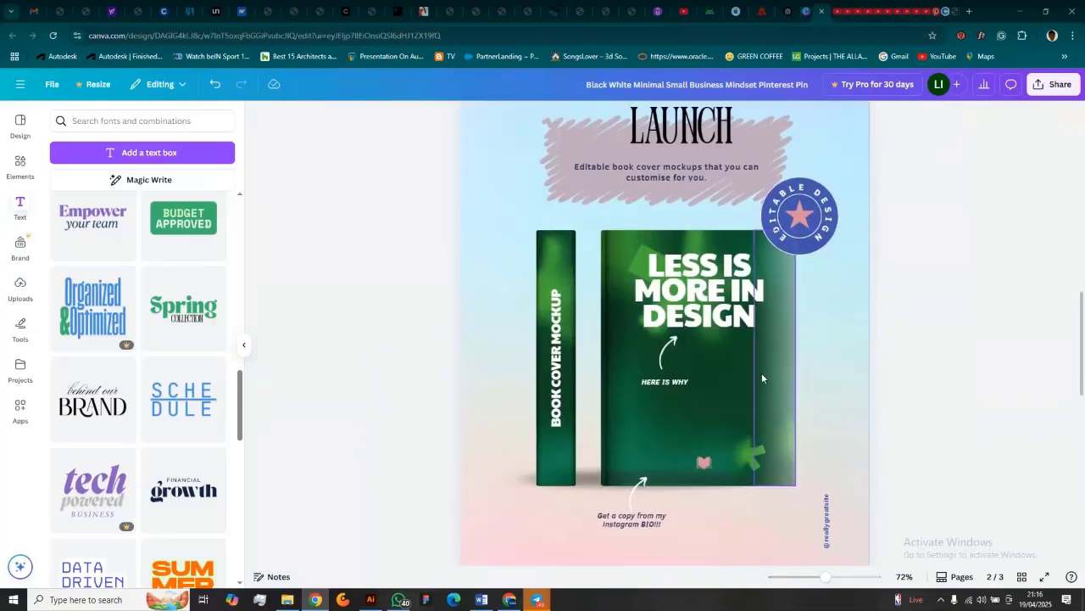
scroll(651, 245, up, 2)
click(680, 277)
drag(680, 279, 666, 279)
right_click(665, 279)
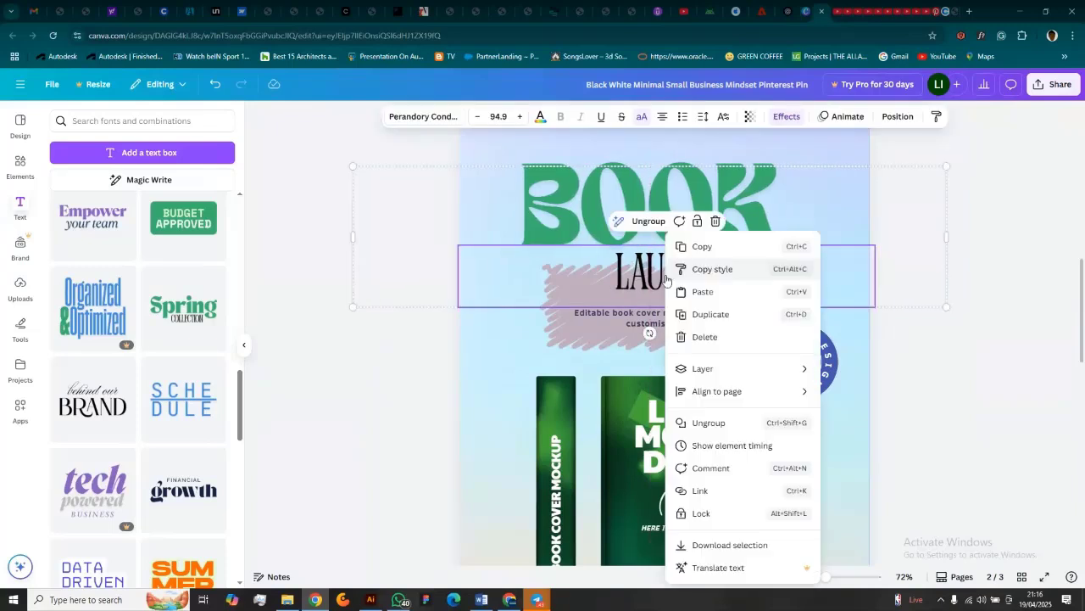
click(648, 226)
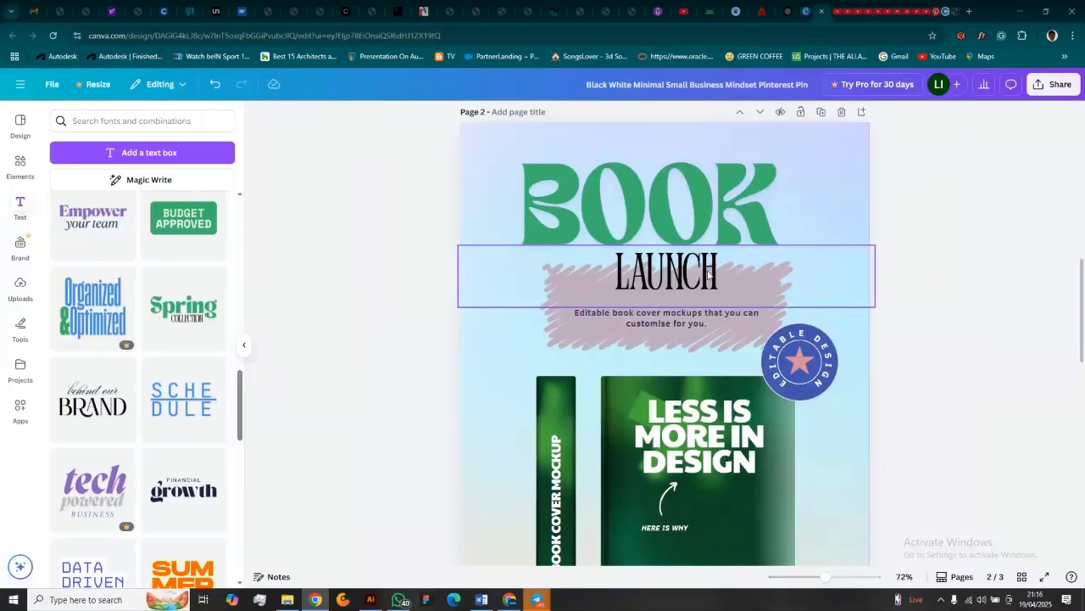
drag(708, 273, 695, 269)
Move the green "BOOK" text slightly right so it is centred horizontally on page 2.
scroll(840, 317, up, 2)
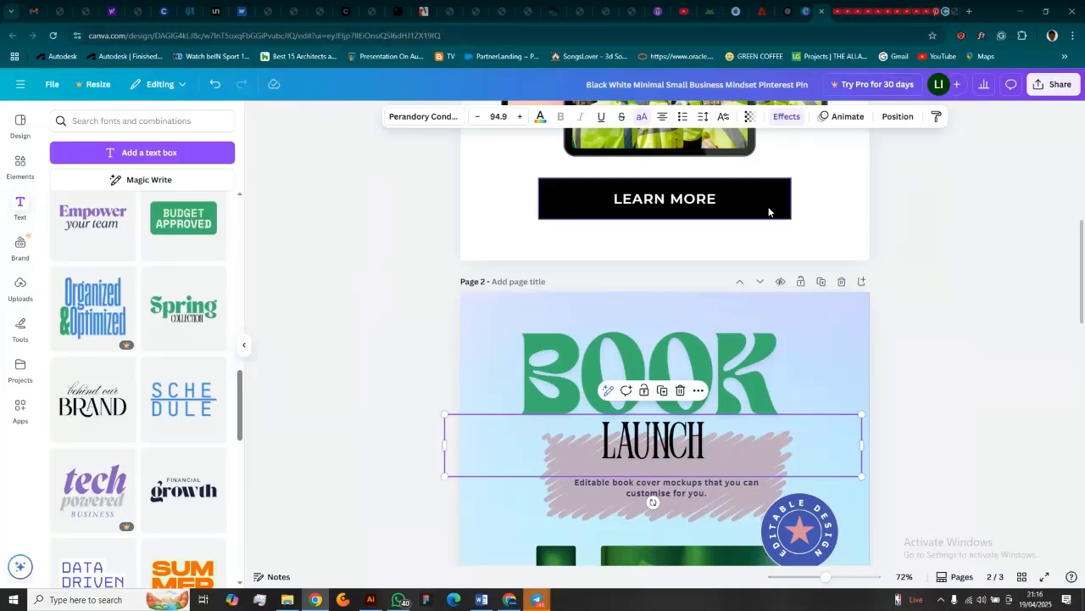
scroll(771, 221, down, 4)
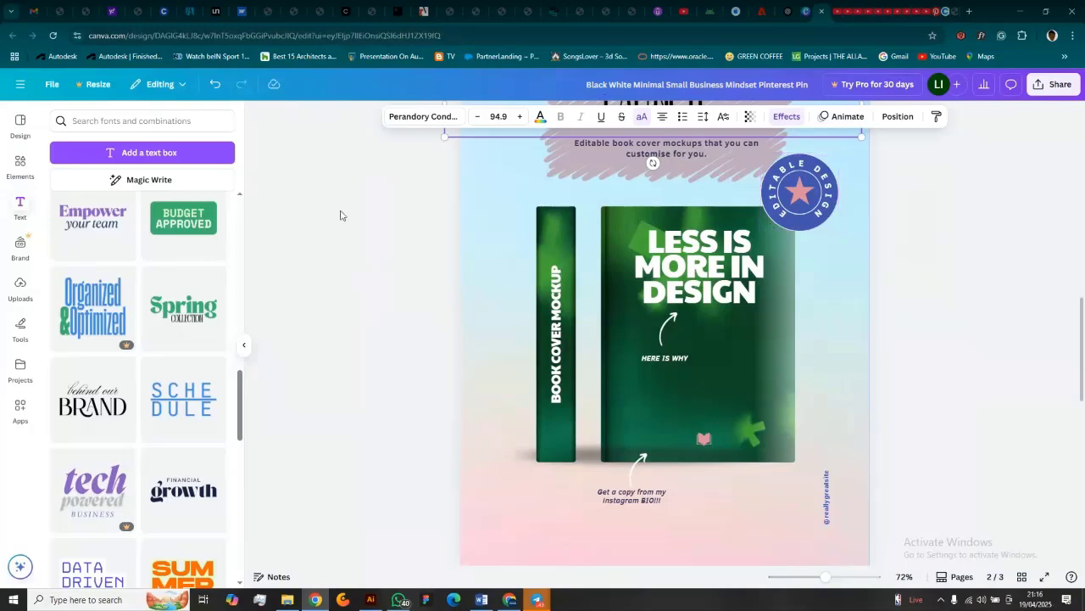
click(363, 277)
scroll(412, 292, up, 2)
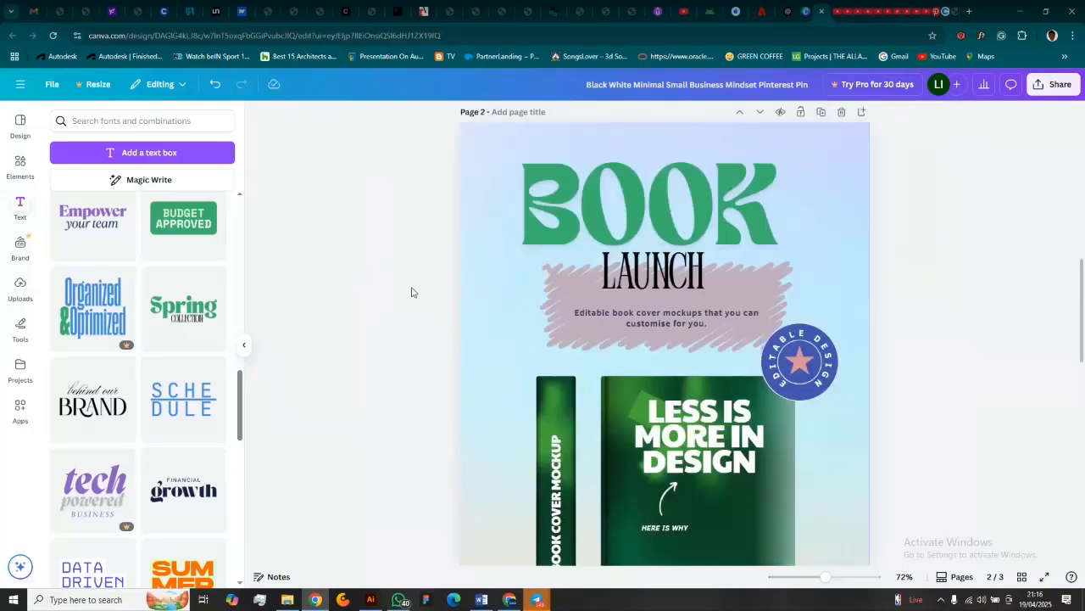
mouse_move(728, 216)
mouse_down()
mouse_move(744, 213)
mouse_move(735, 212)
mouse_up()
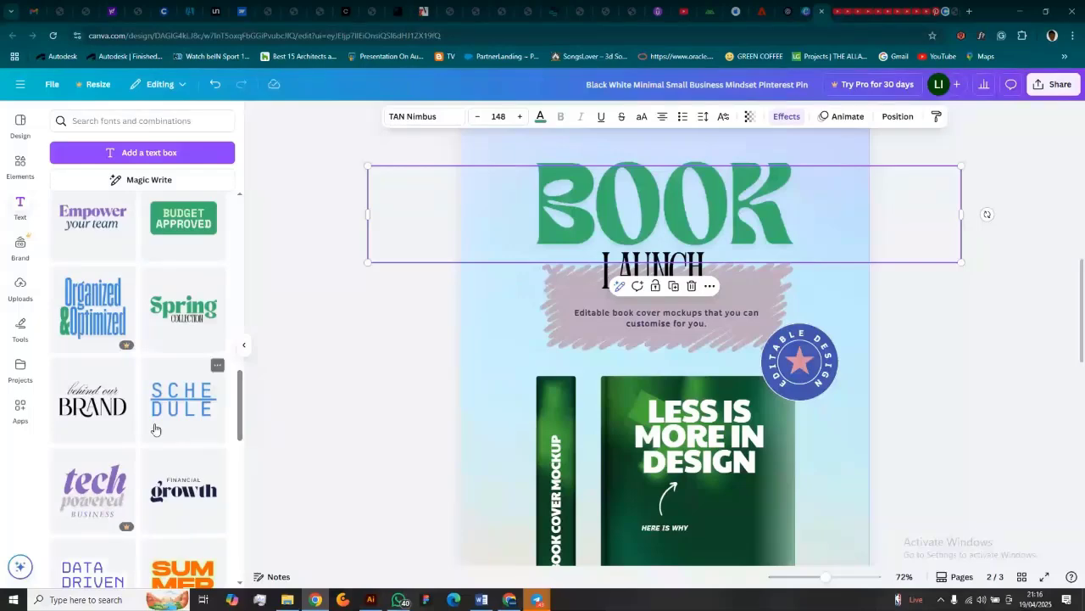
scroll(154, 429, down, 5)
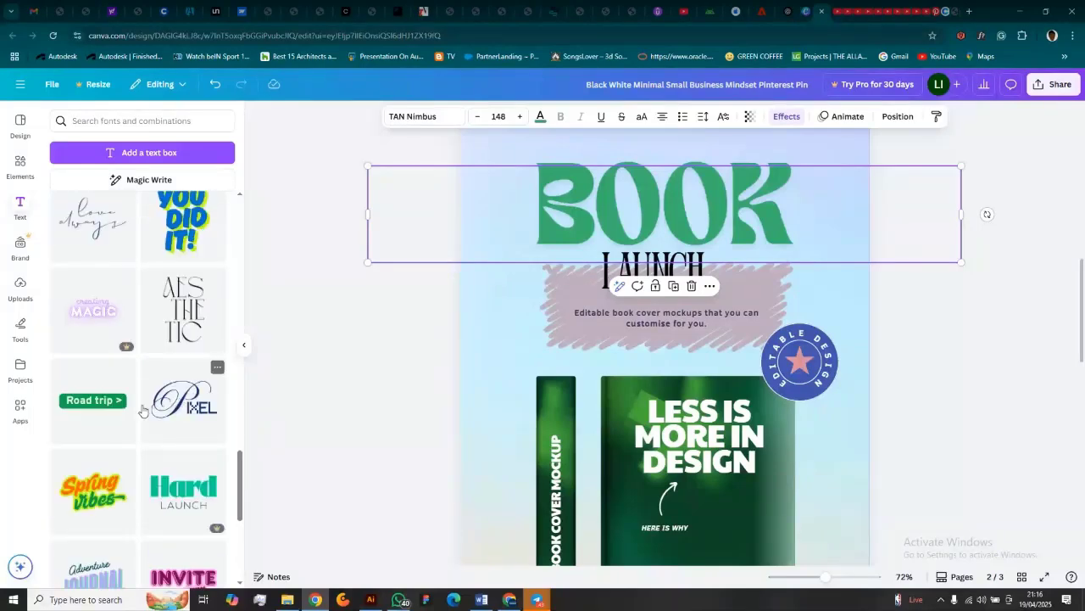
scroll(143, 410, up, 3)
scroll(591, 428, up, 1)
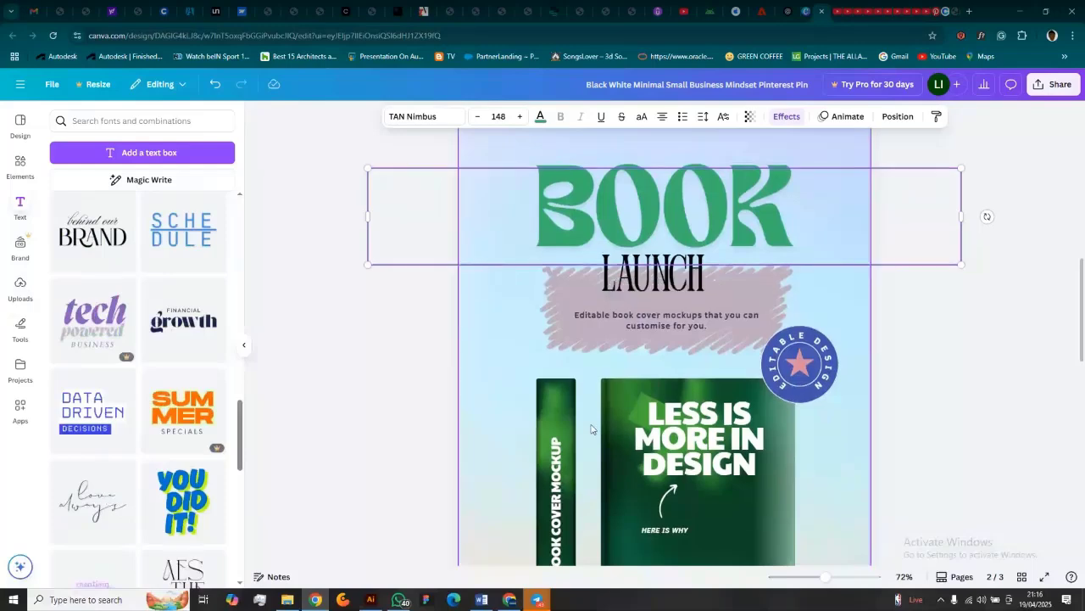
scroll(591, 428, up, 6)
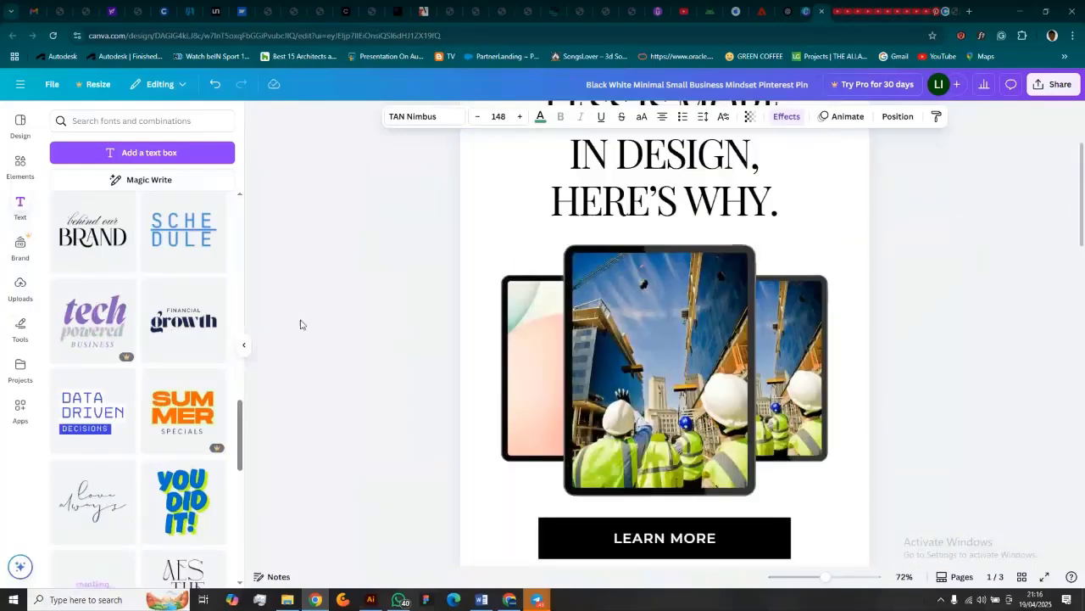